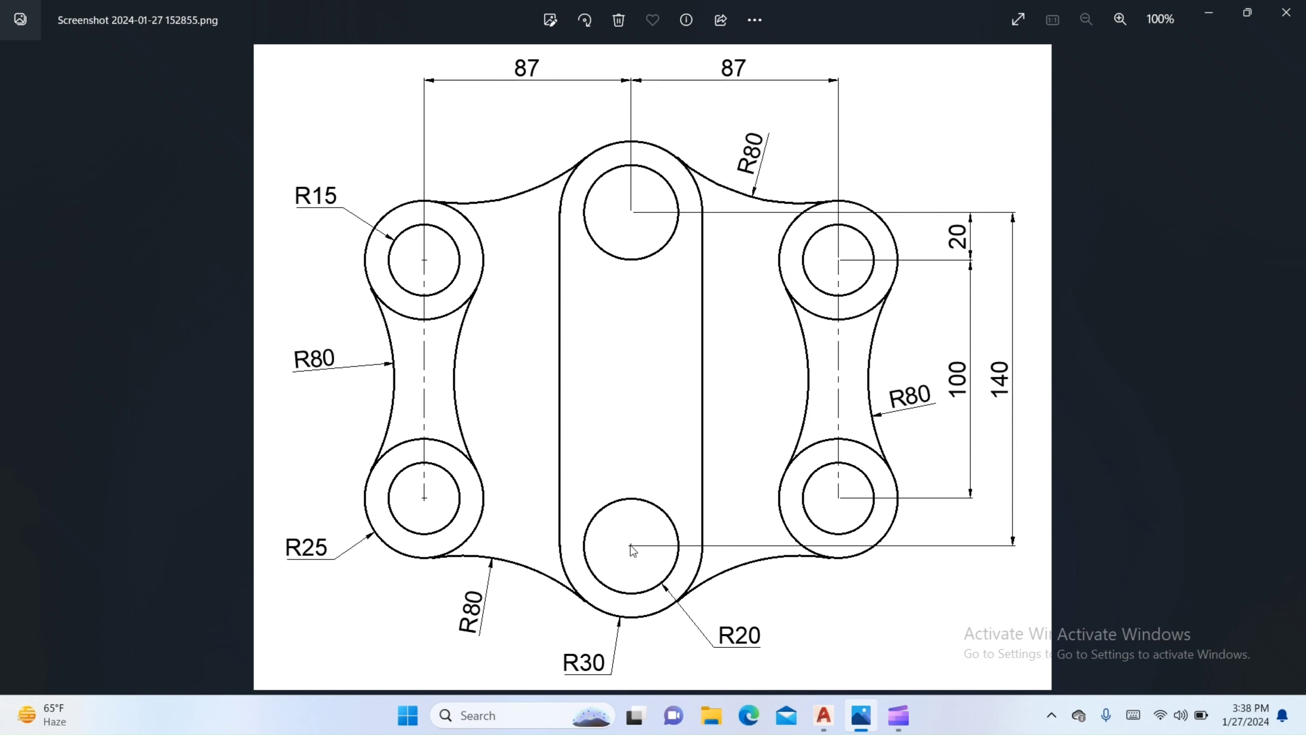
Switch to AutoCAD and draw a vertical line 140 units long, running downward from a free start point.
click(823, 715)
text(l)
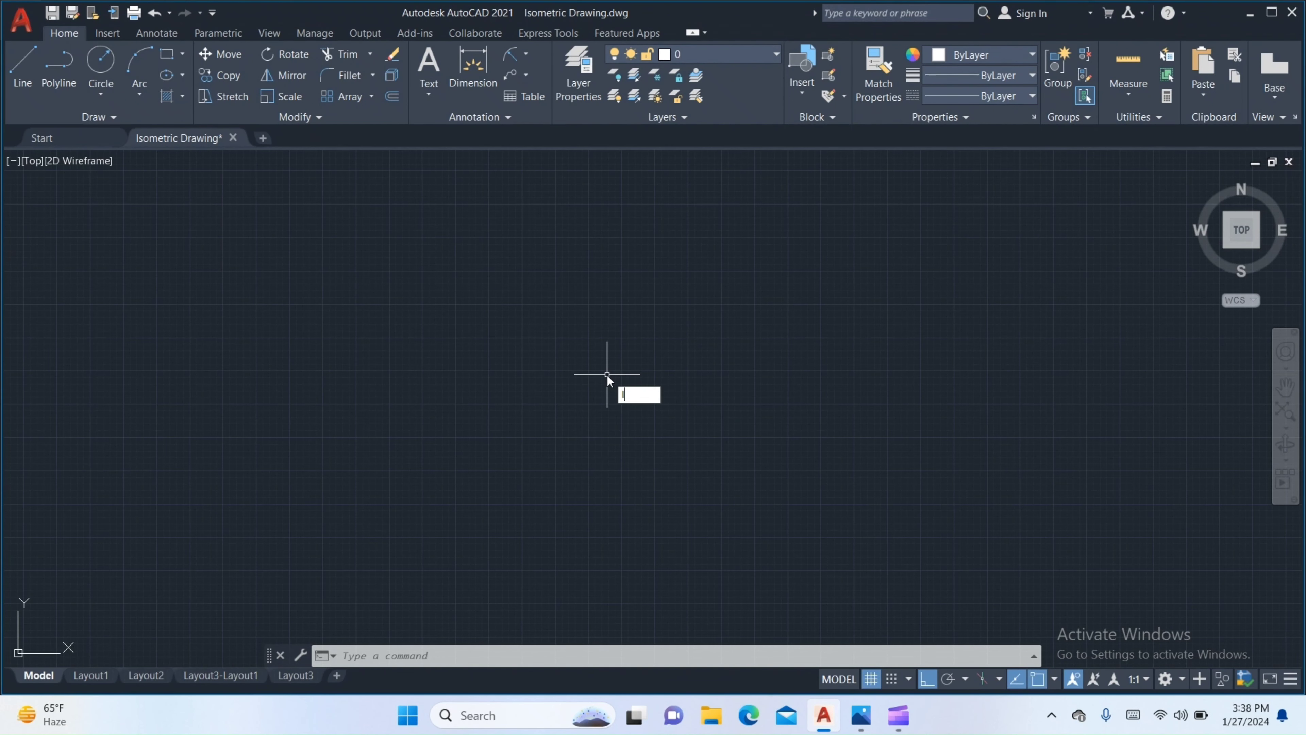
key(Return)
click(745, 272)
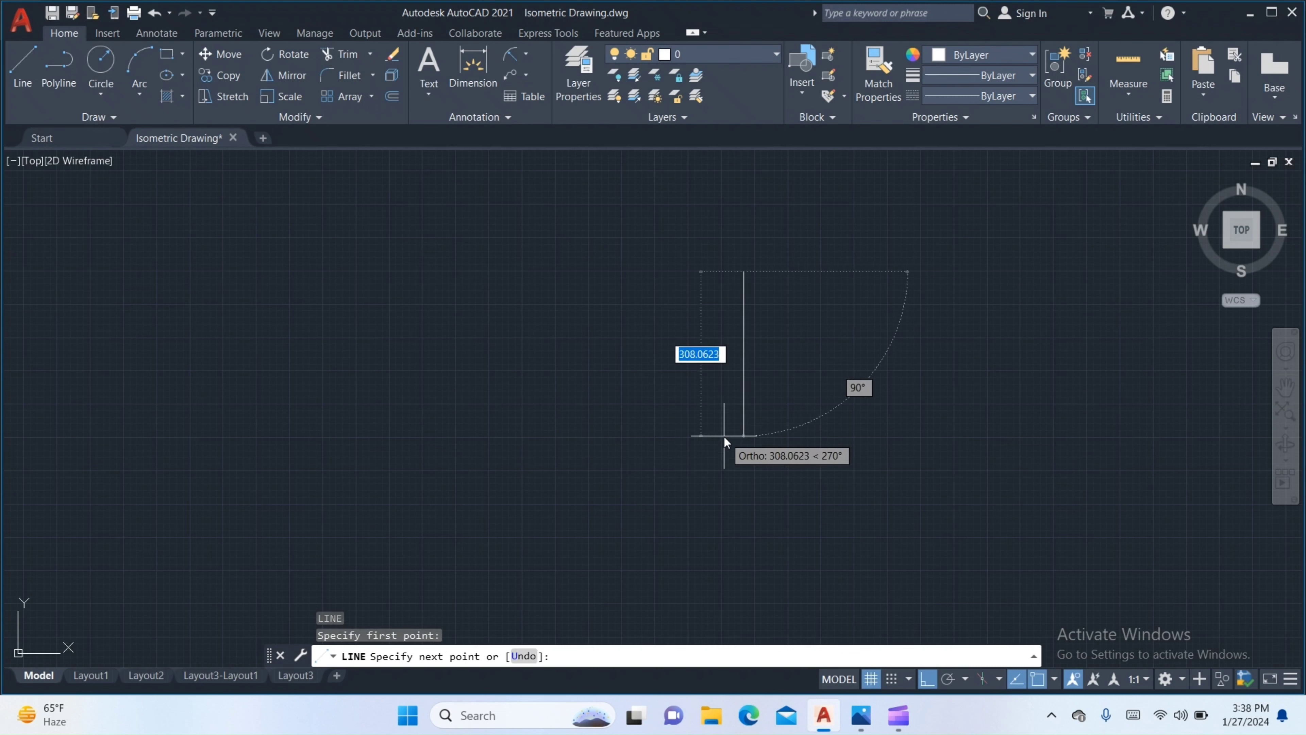
text(1)
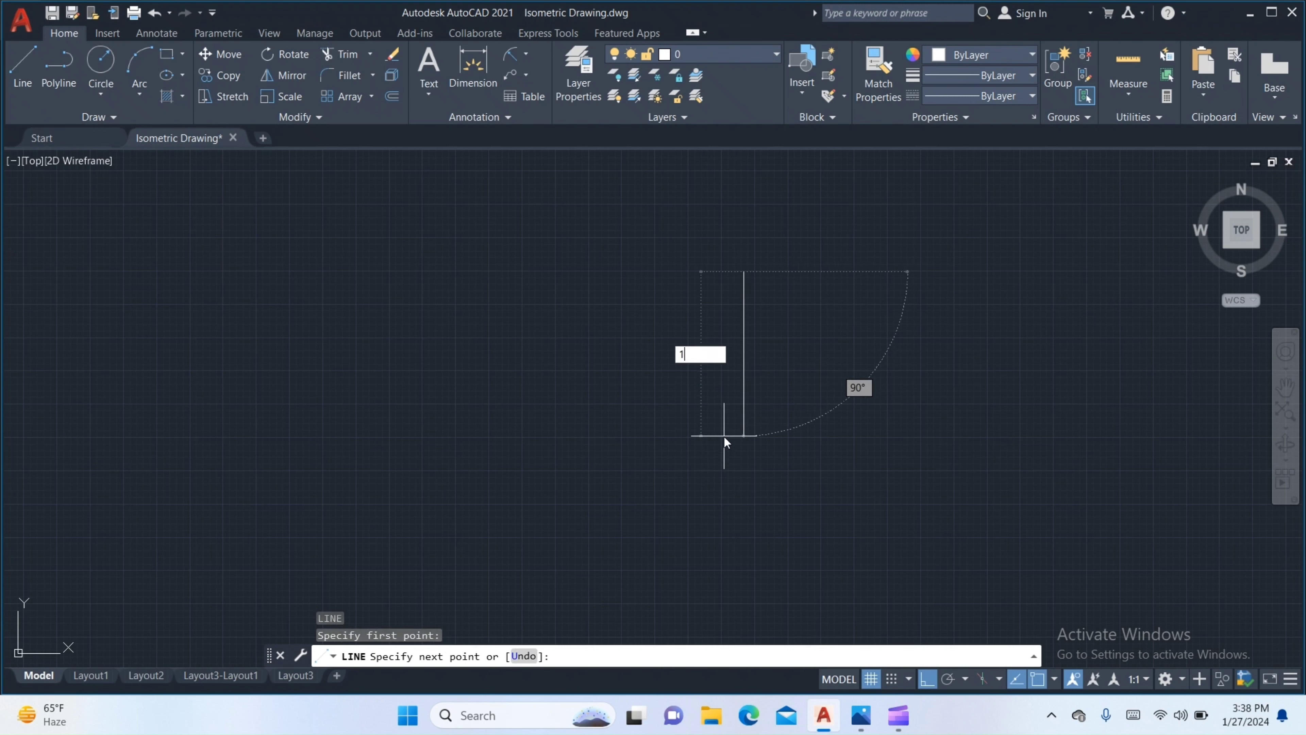
text(40)
key(Return)
key(Return)
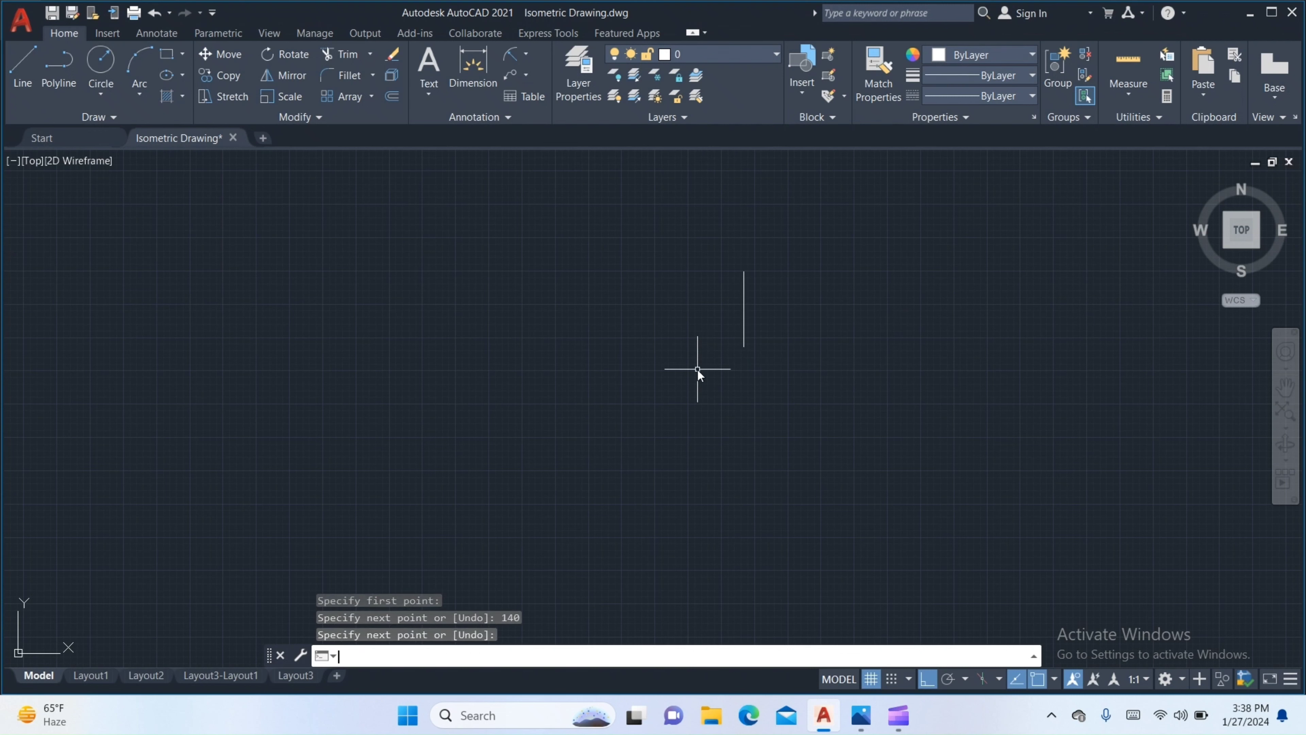
Draw a circle of radius 30 centred on the upper end of the vertical line.
scroll(700, 365, up, 4)
middle_drag(720, 336, 623, 483)
middle_drag(682, 387, 690, 446)
scroll(714, 389, up, 2)
scroll(714, 389, down, 2)
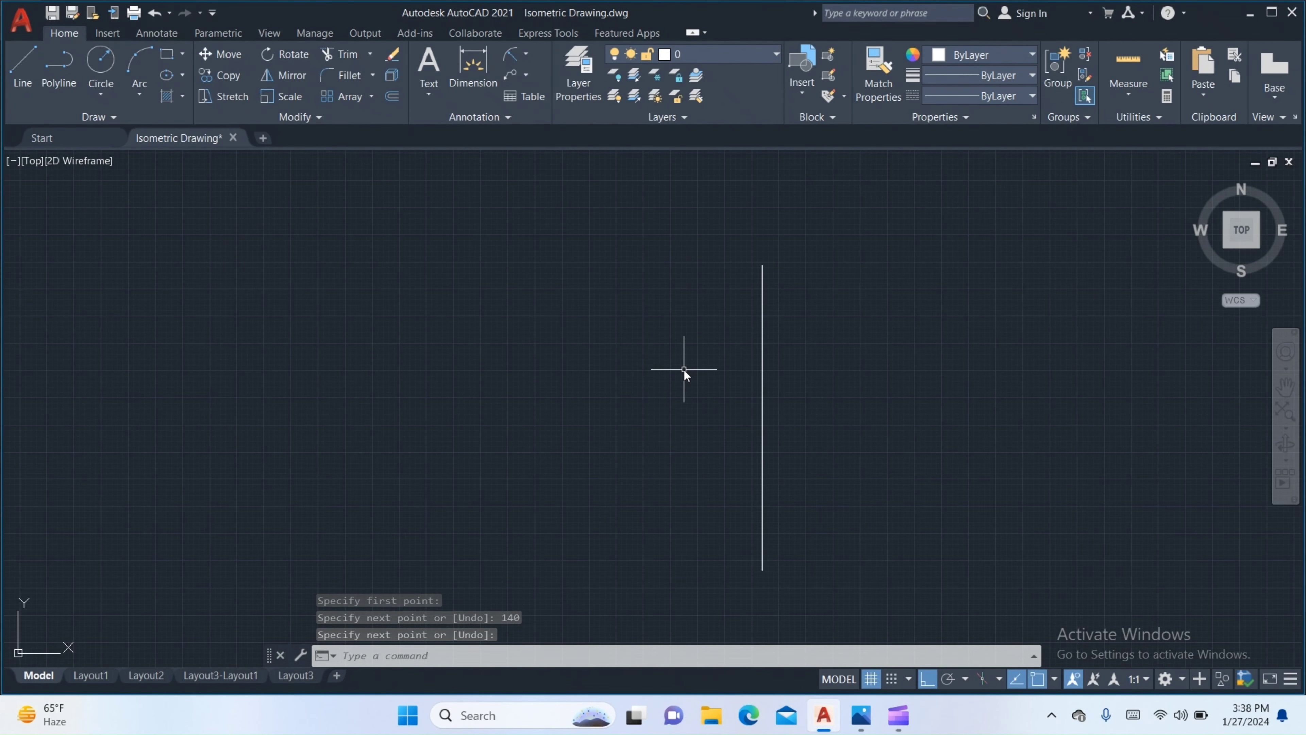
text(c)
key(Return)
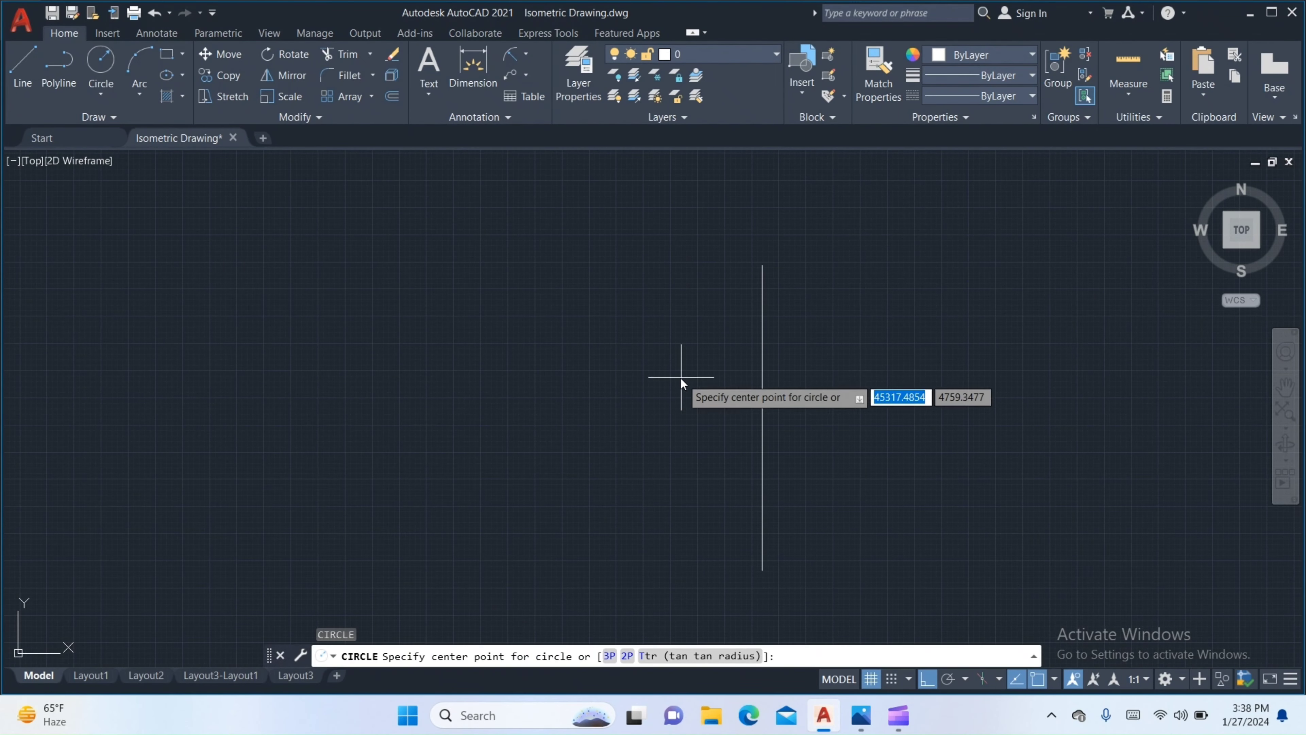
click(762, 266)
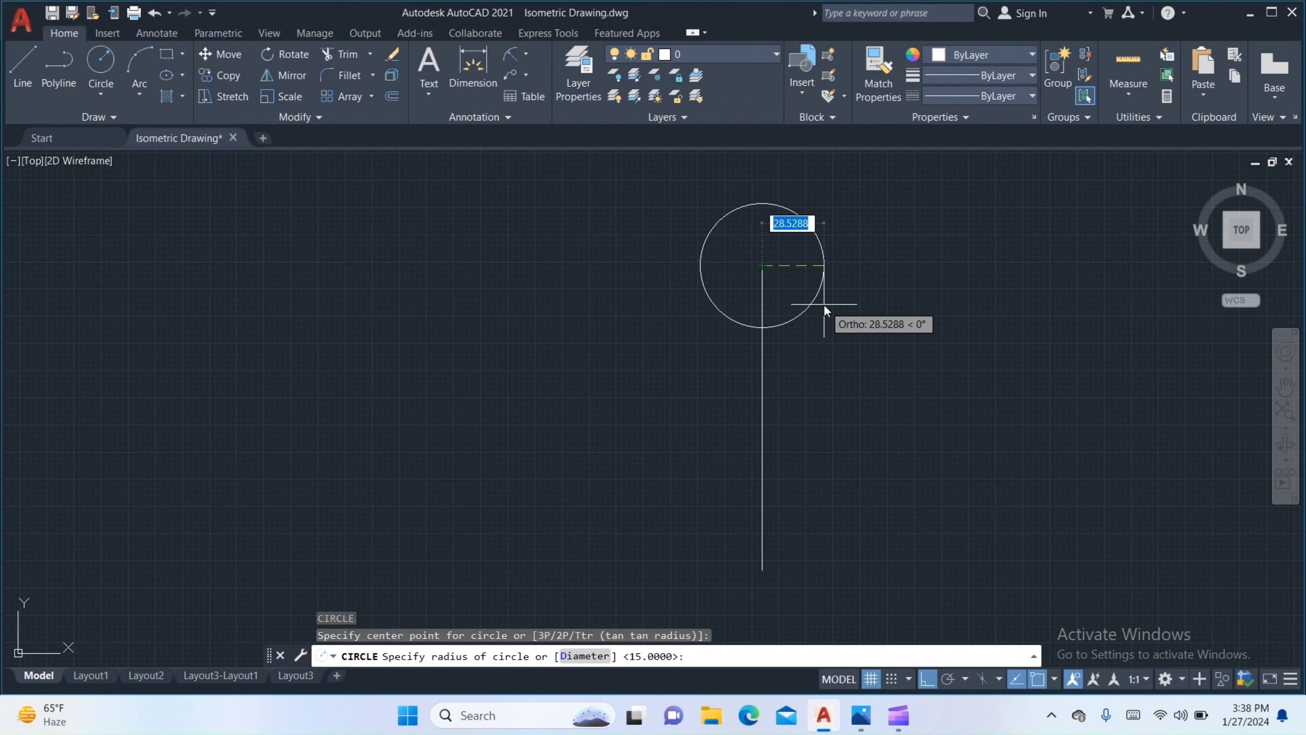
text(30)
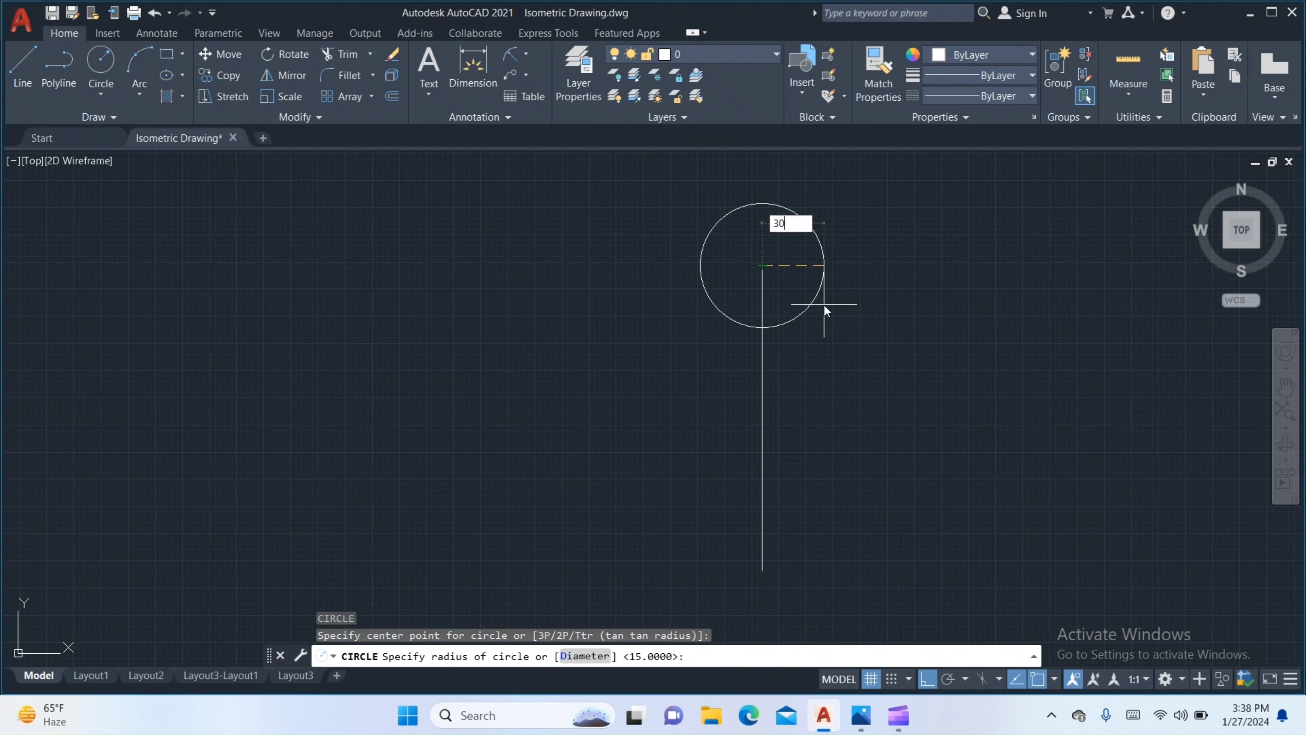
key(Return)
Add a concentric circle of radius 20 at the upper end of the vertical line.
key(Return)
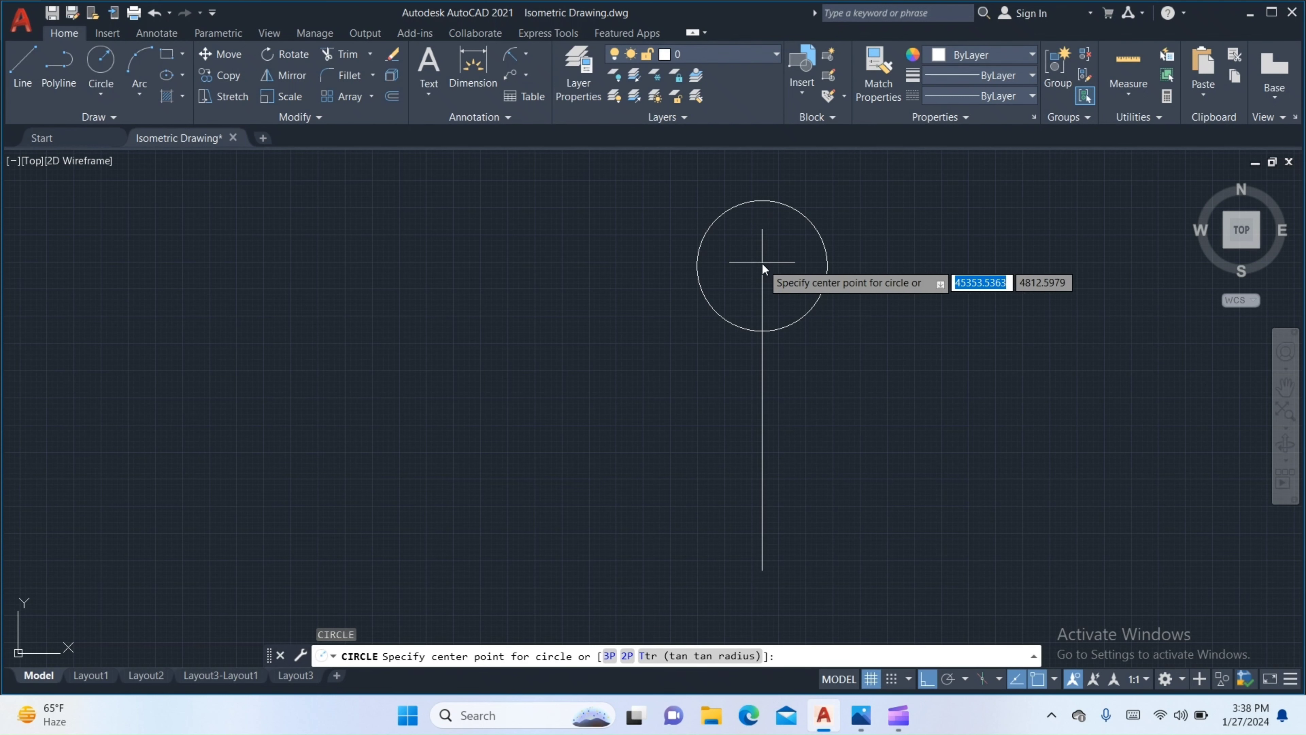
click(762, 265)
text(20)
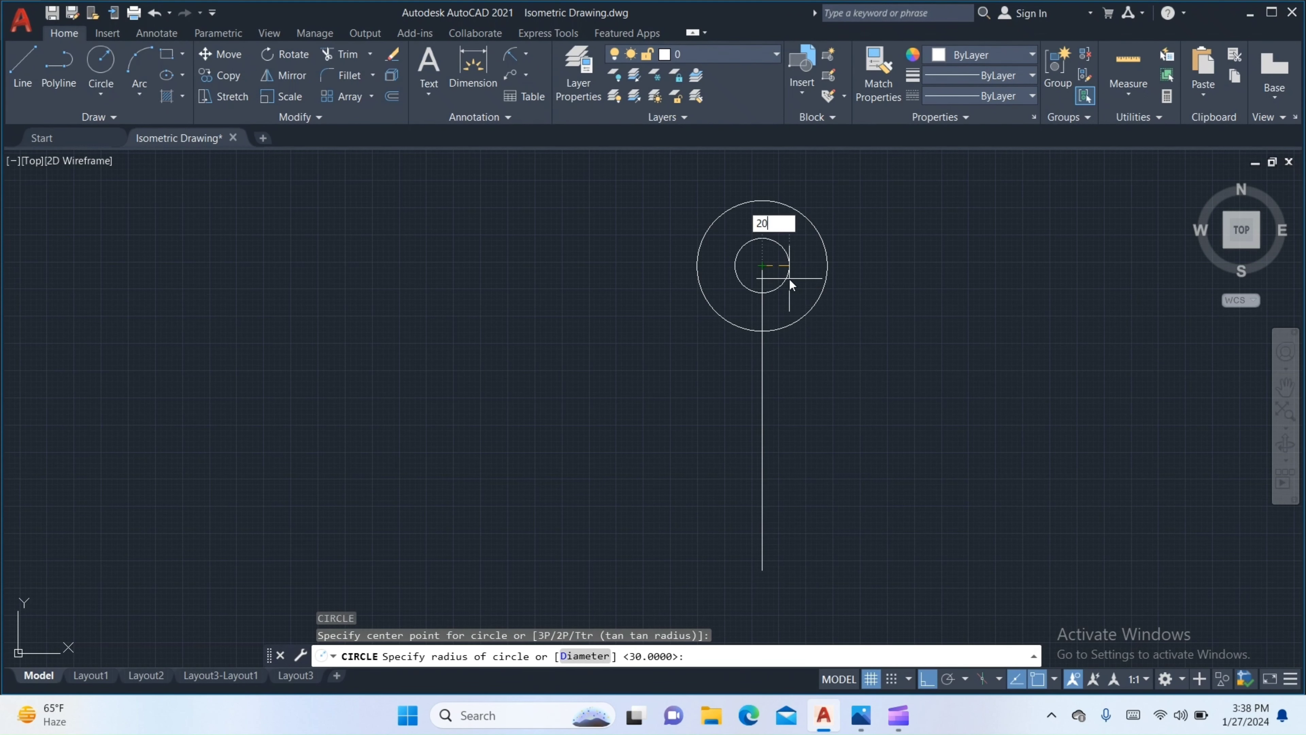
key(Return)
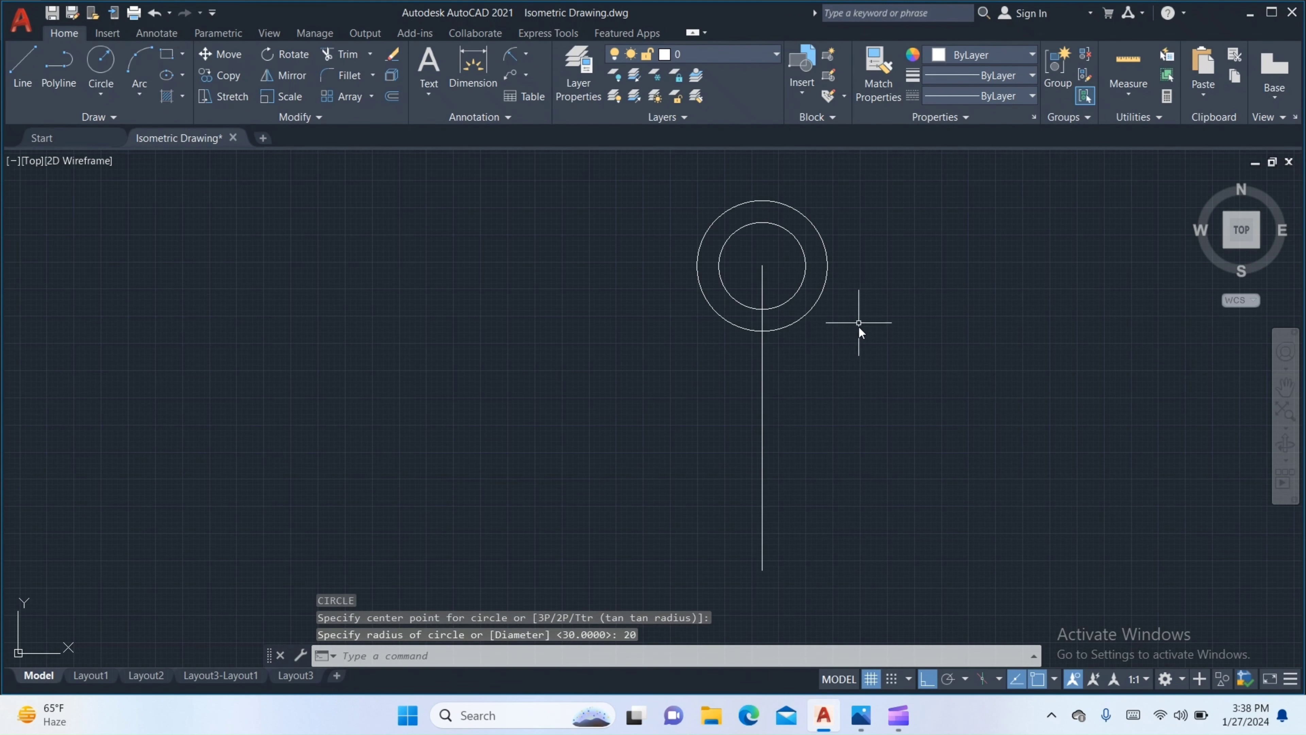
Copy both concentric circles from the upper end of the vertical line to its lower end.
click(800, 324)
click(800, 320)
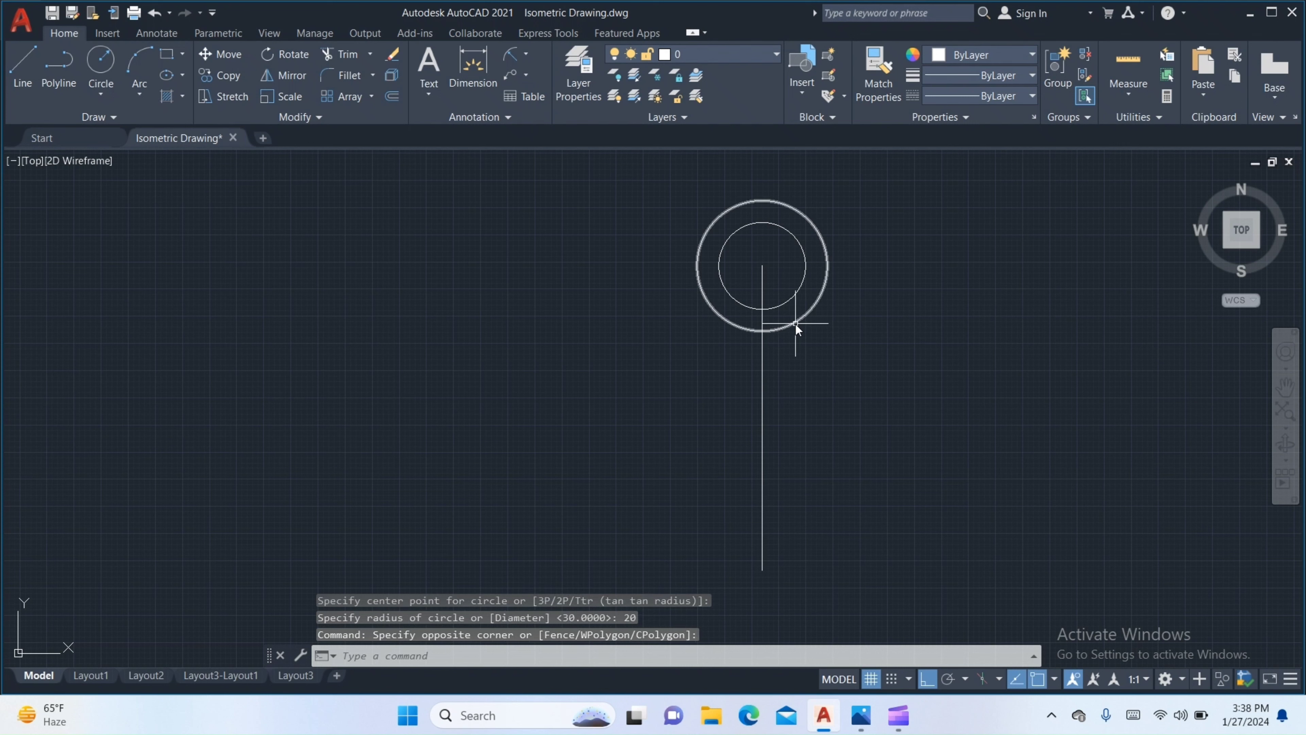
click(795, 322)
click(779, 307)
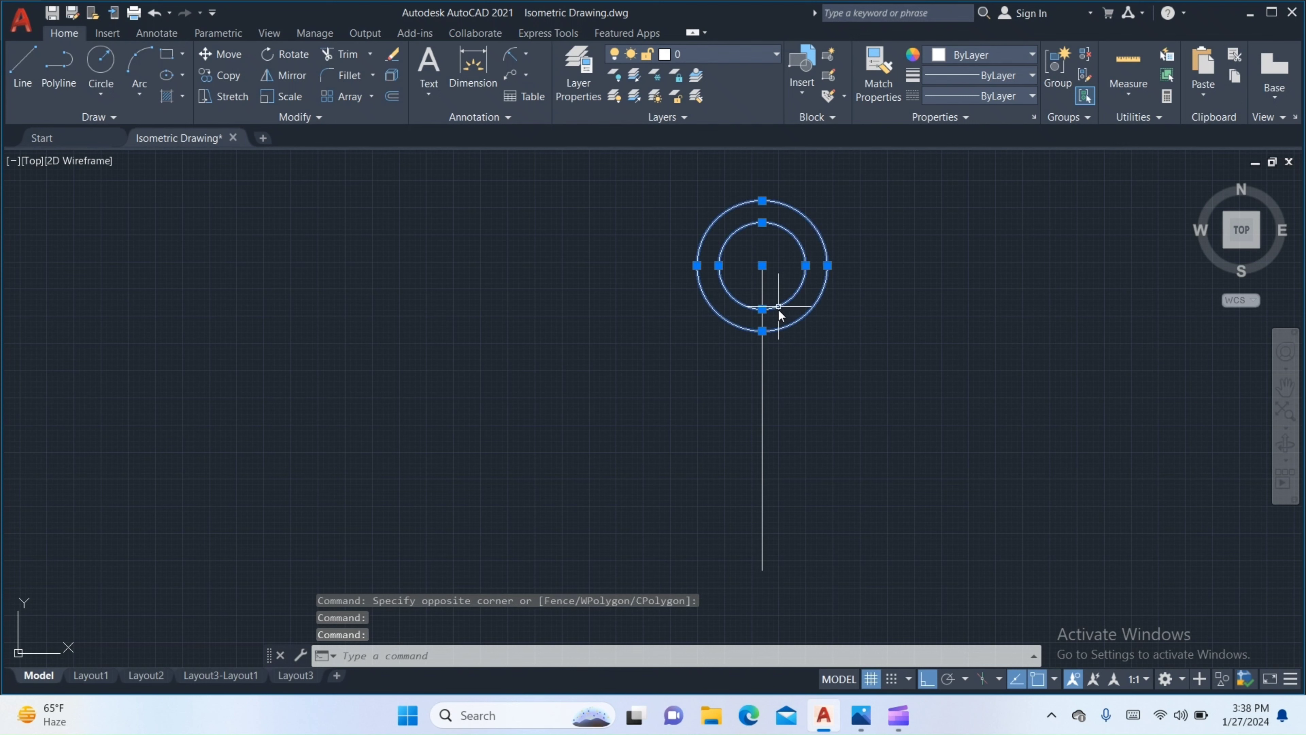
text(CO)
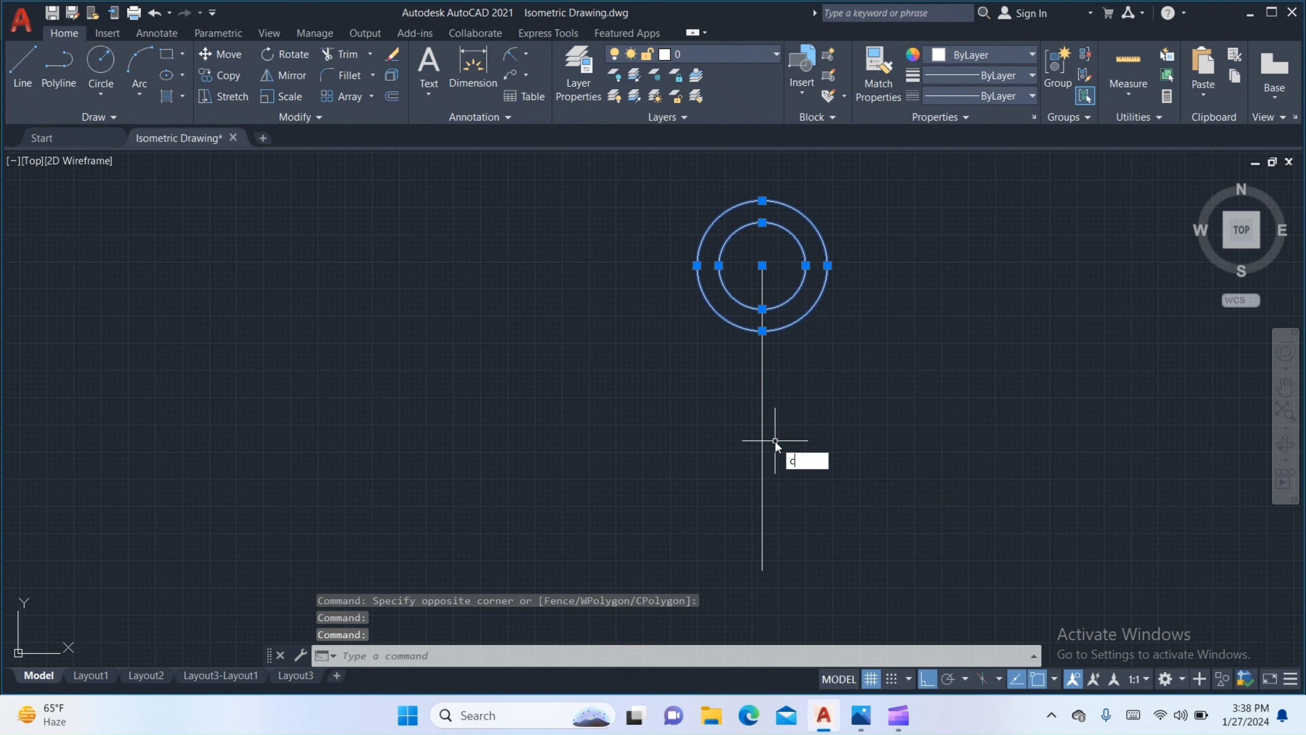
key(Return)
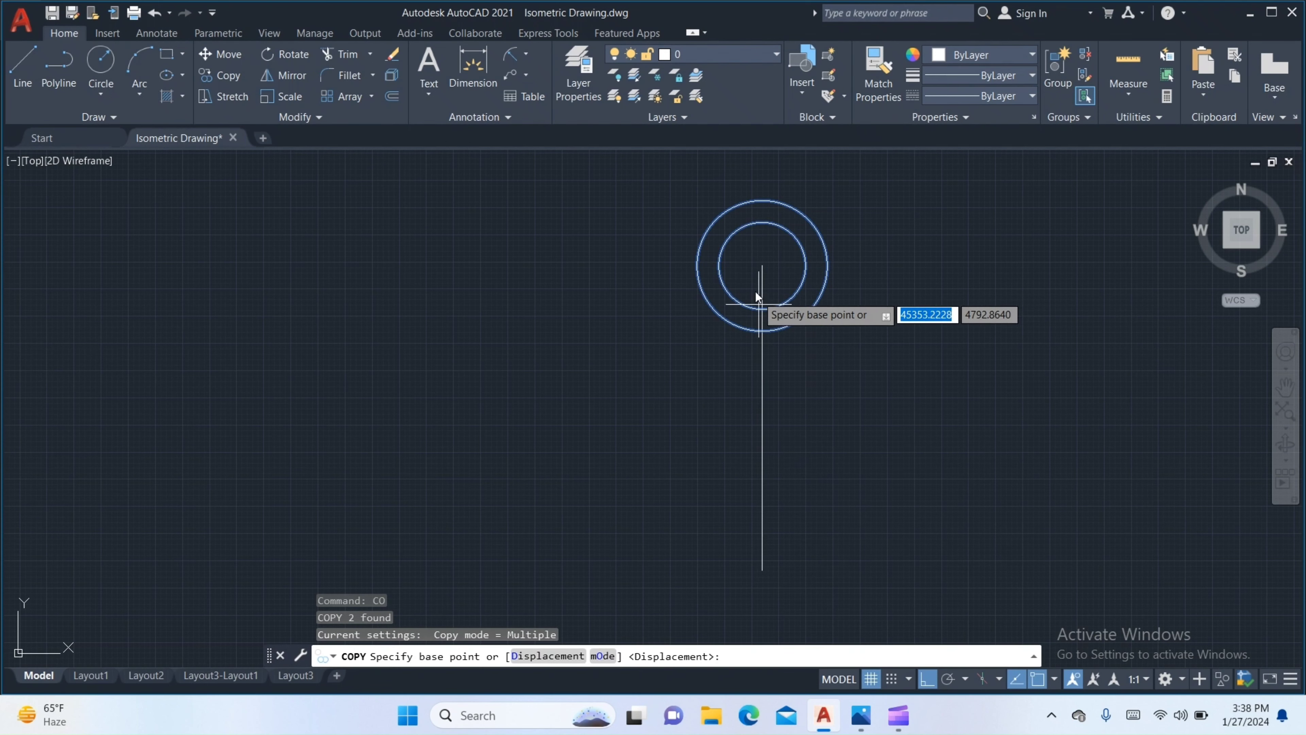
click(762, 266)
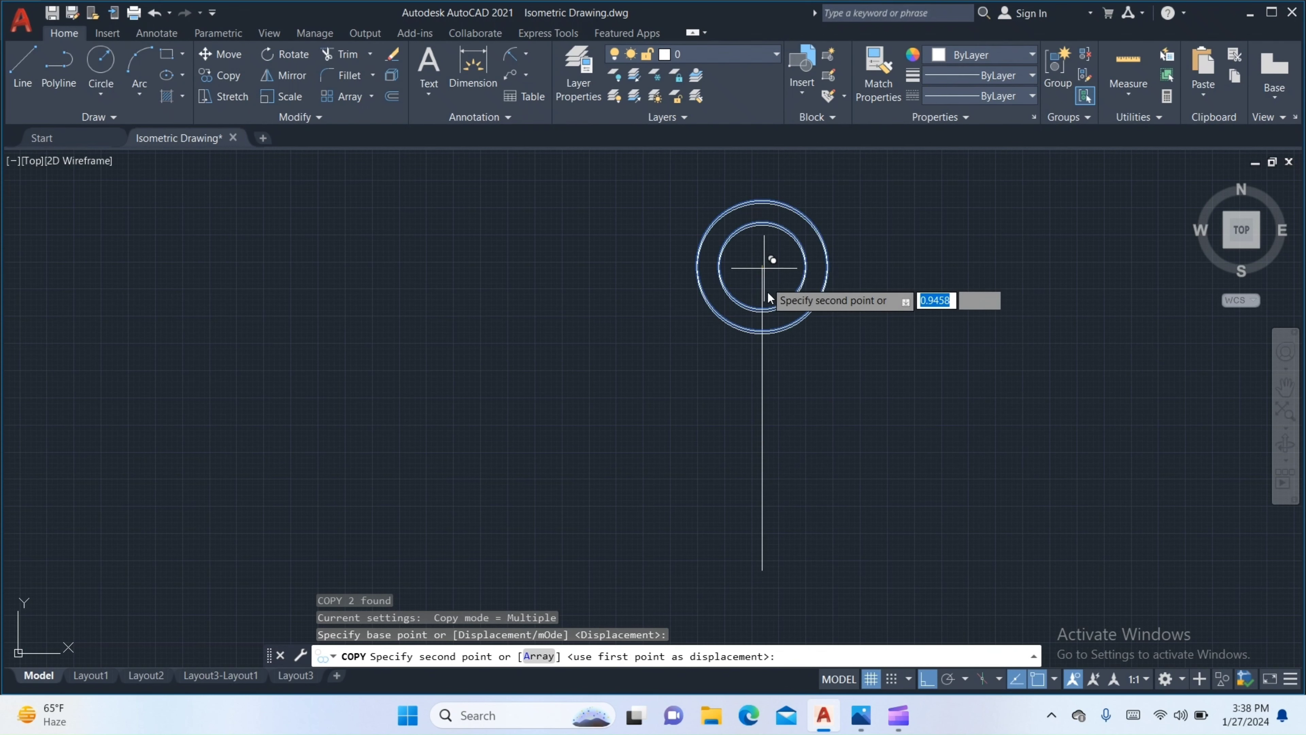
click(762, 569)
key(Return)
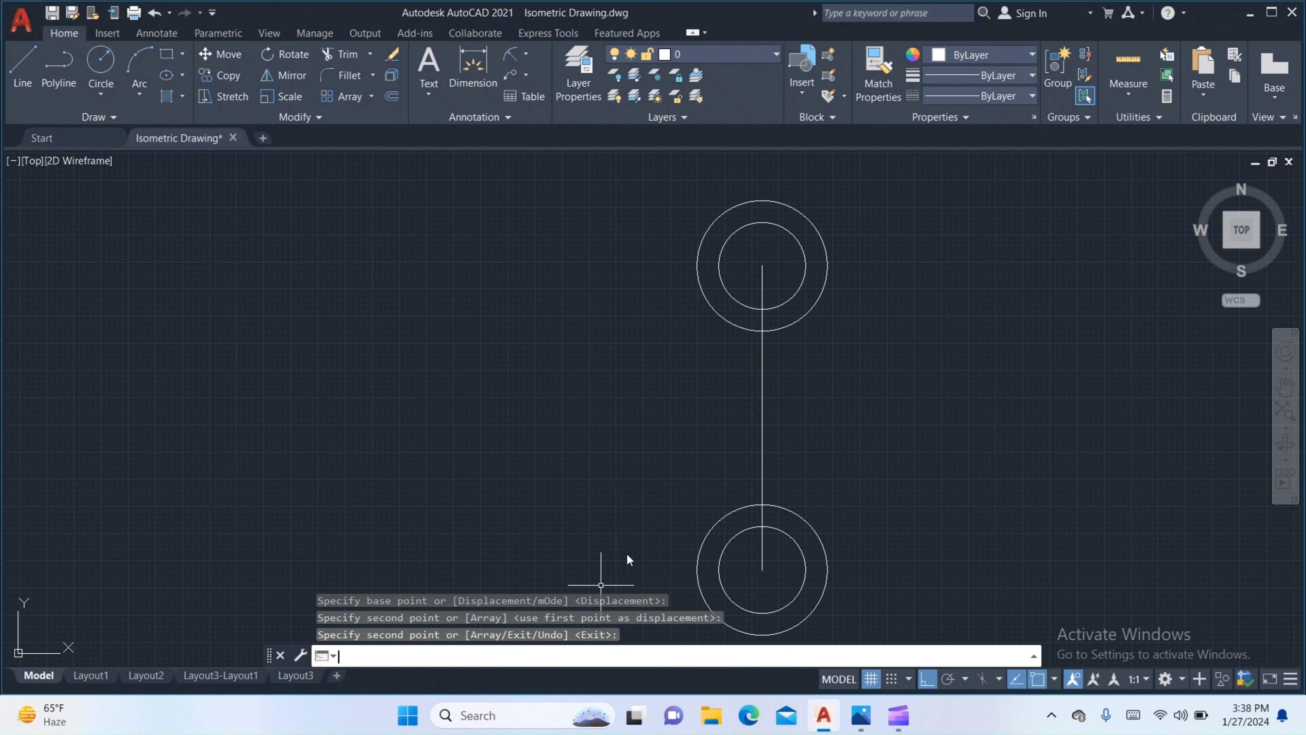
Check the reference drawing and connect the two outer circles with vertical lines between their left quadrants and between their right quadrants.
middle_drag(700, 393, 700, 369)
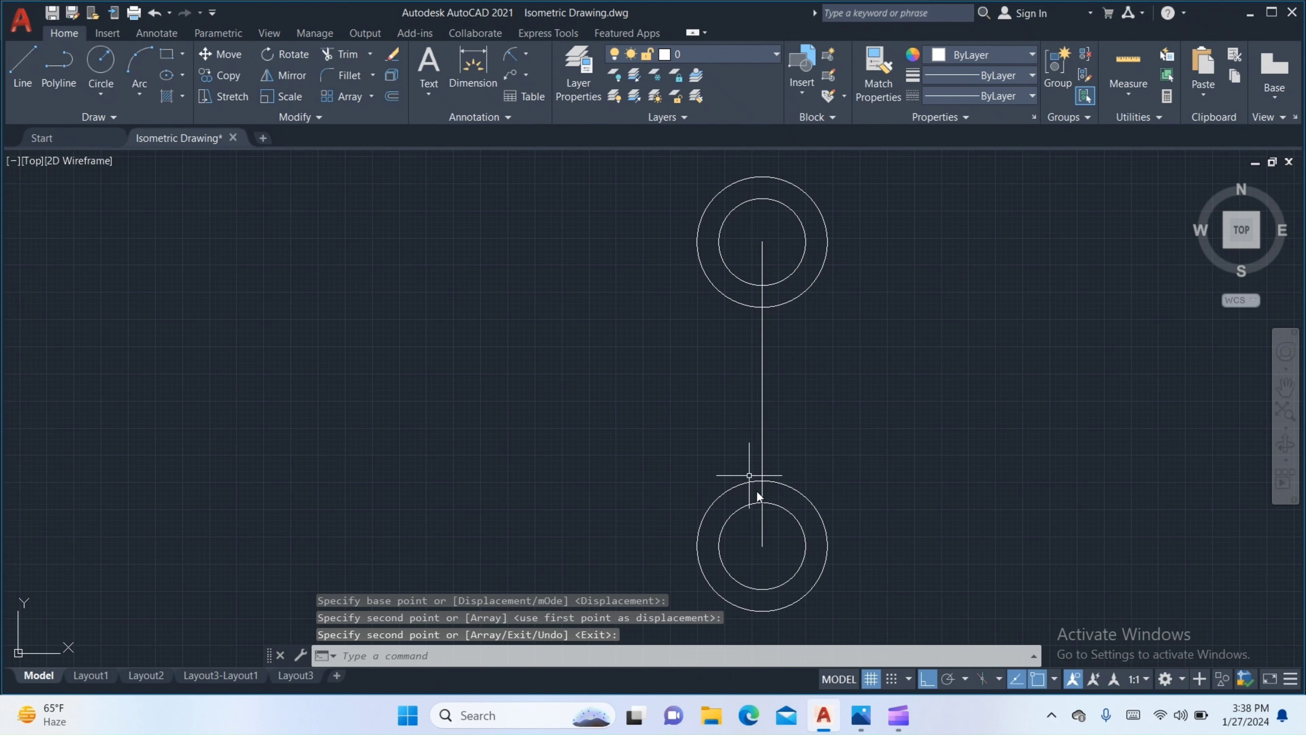
click(863, 716)
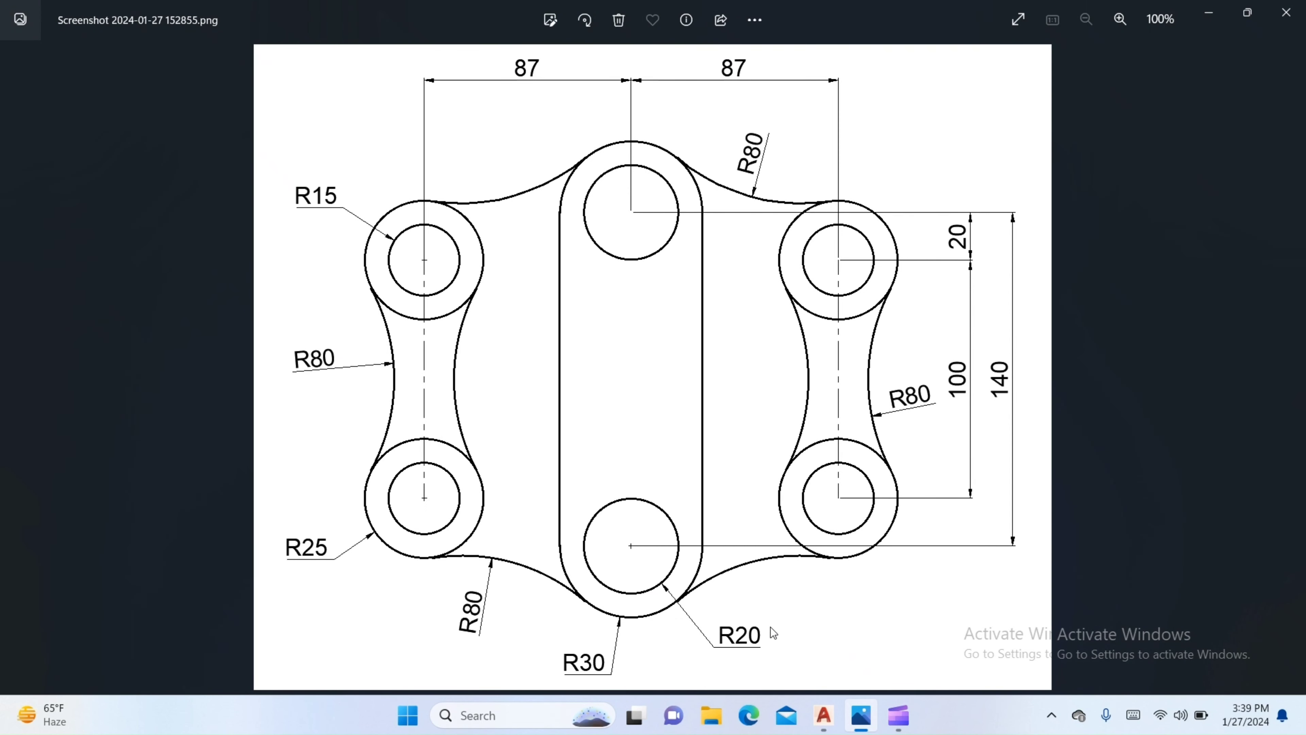
click(829, 712)
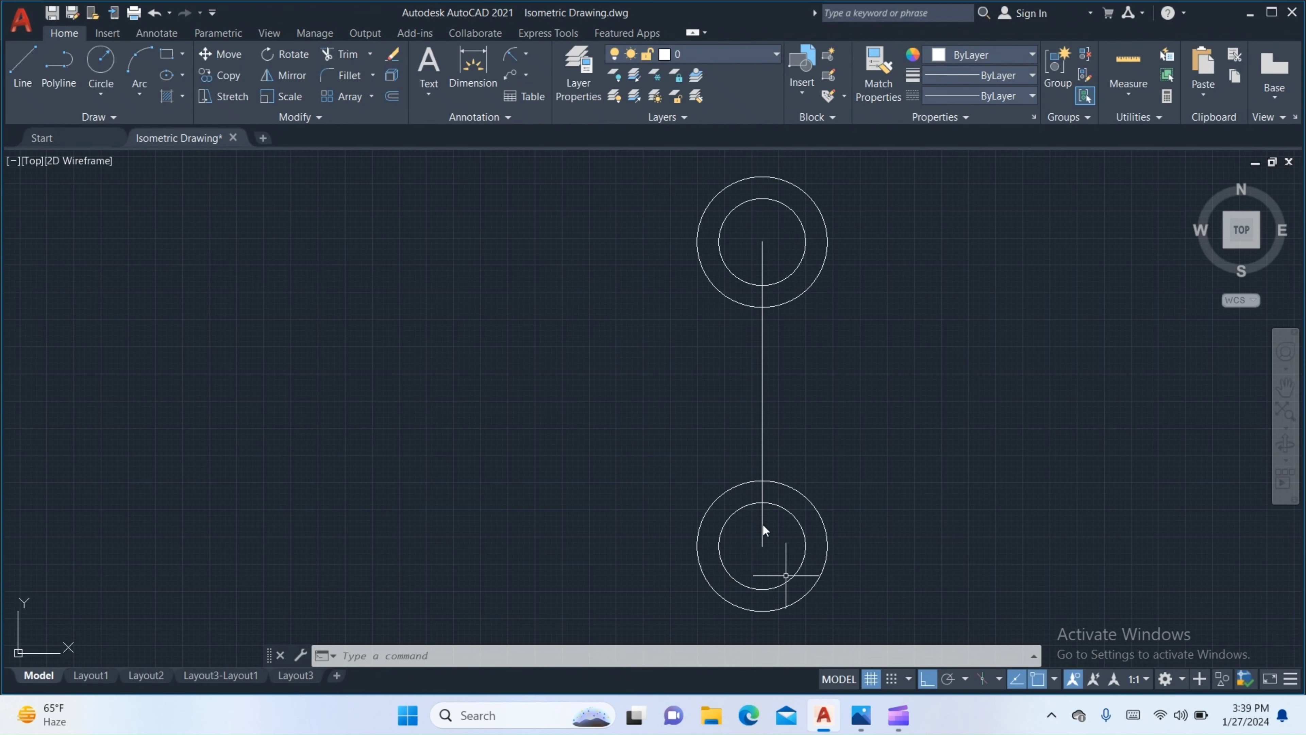
text(l)
key(Return)
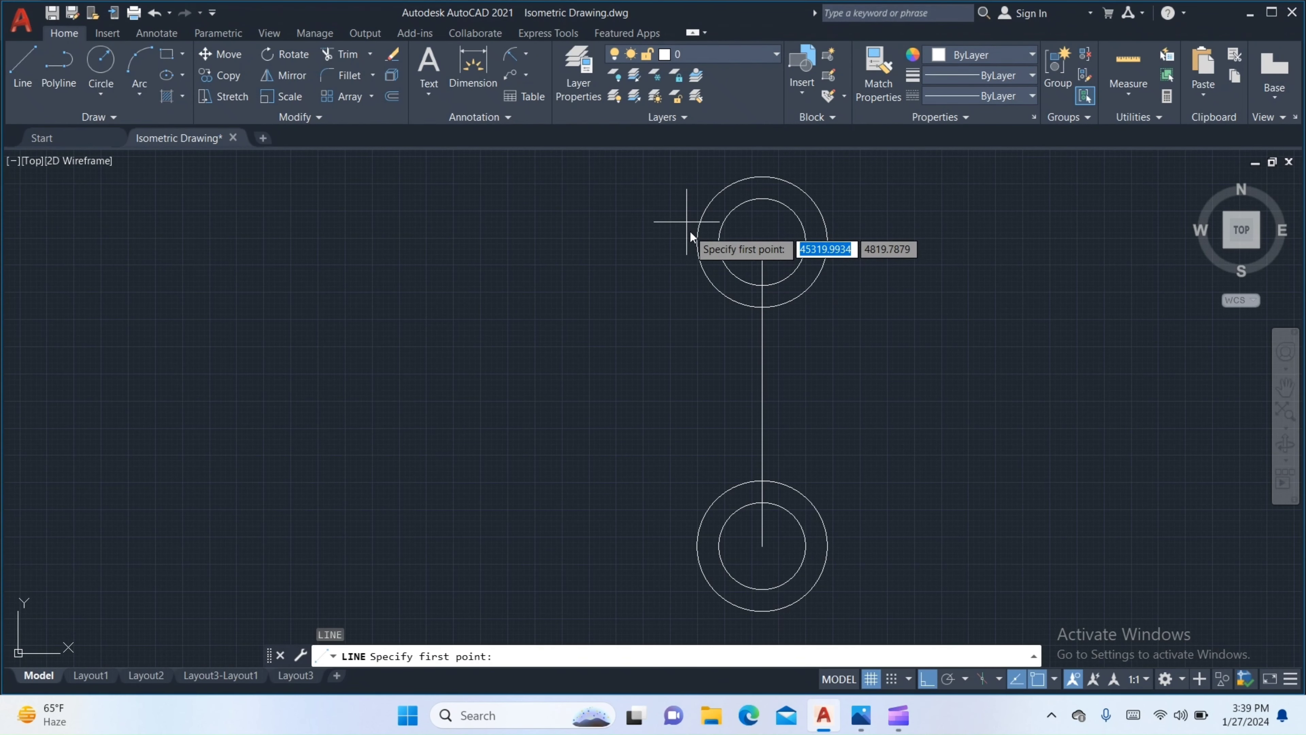
click(697, 241)
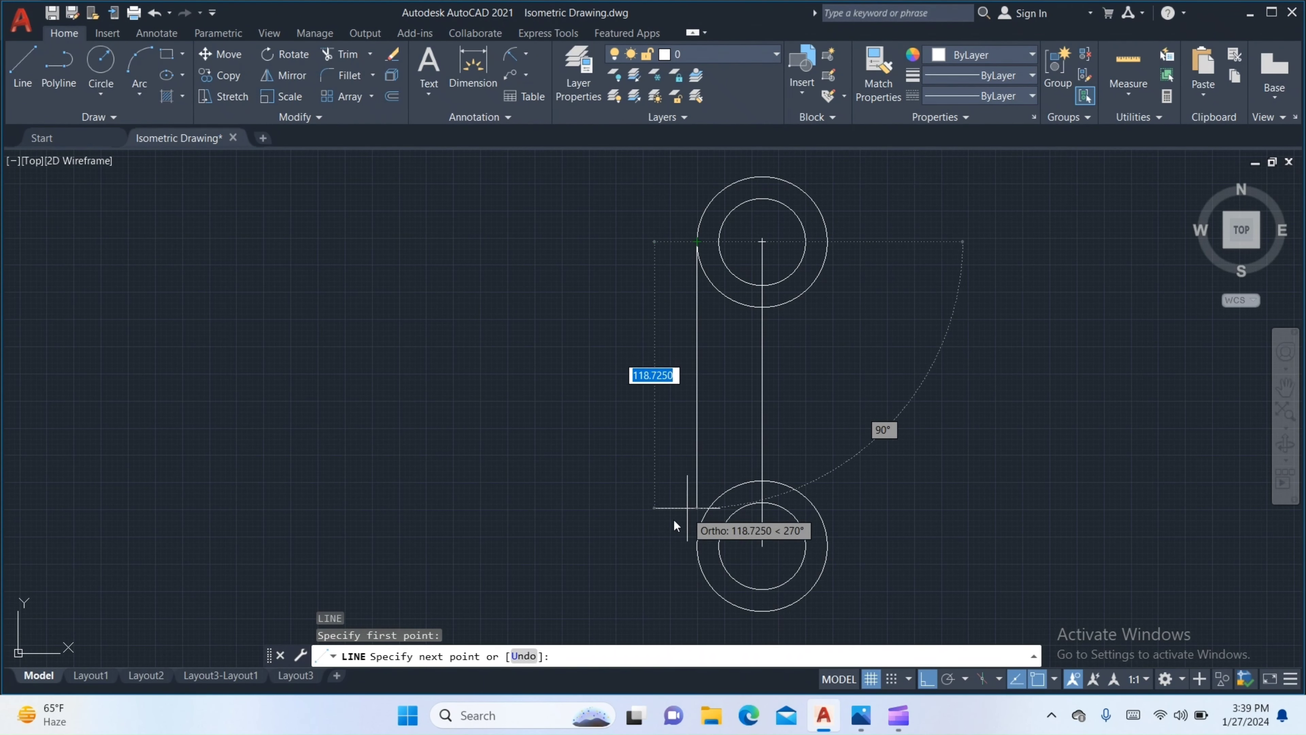
click(697, 545)
key(Return)
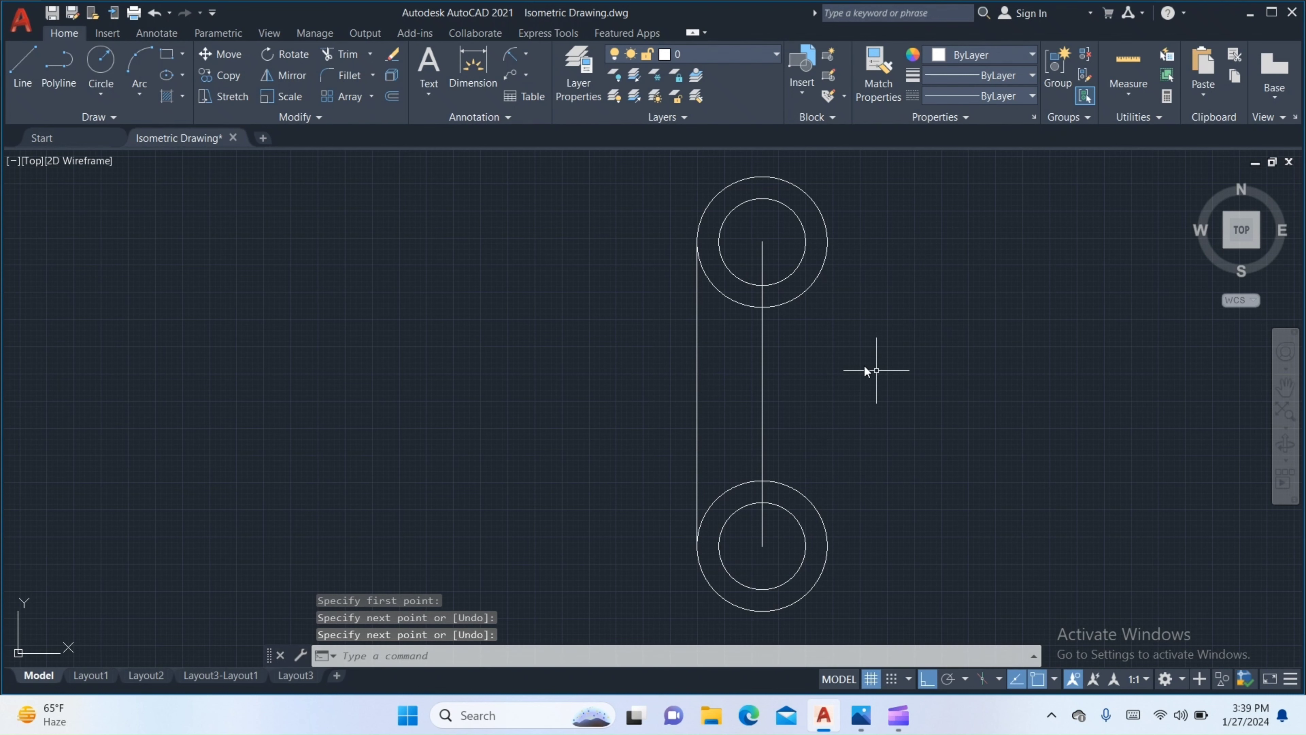
key(Return)
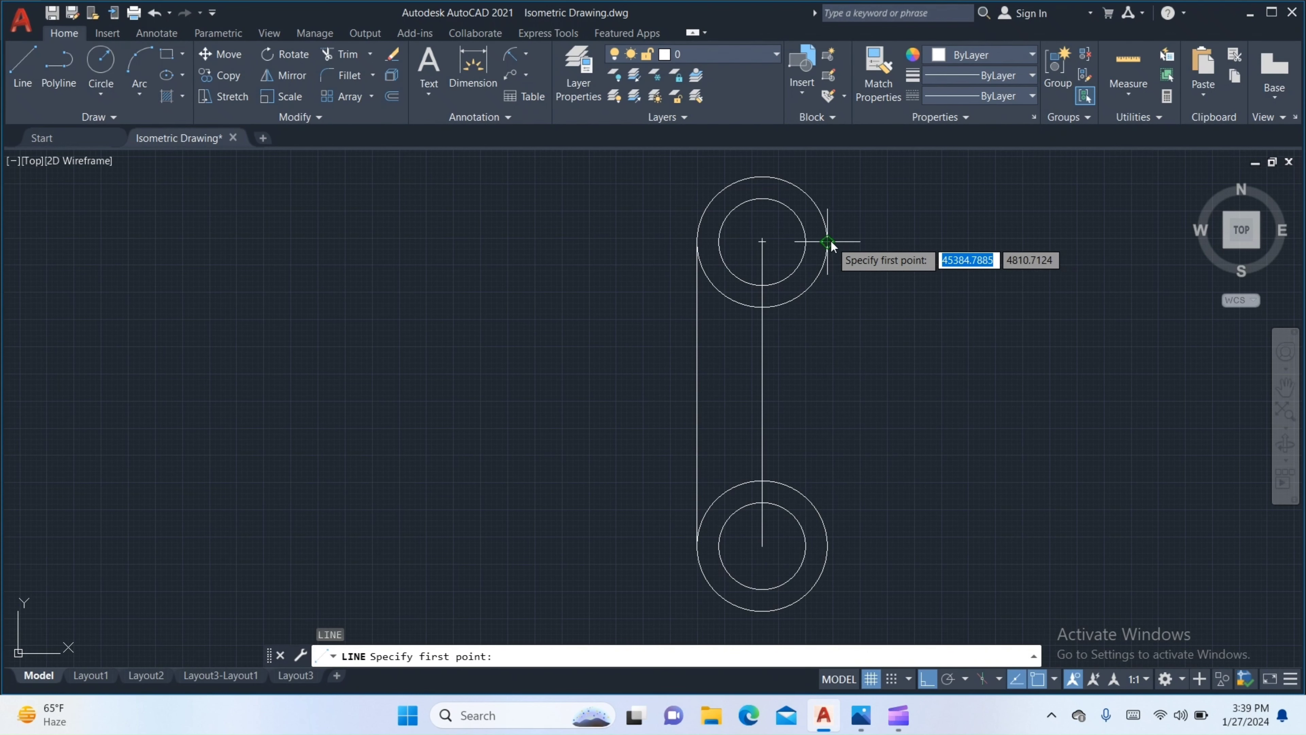
click(829, 242)
click(829, 545)
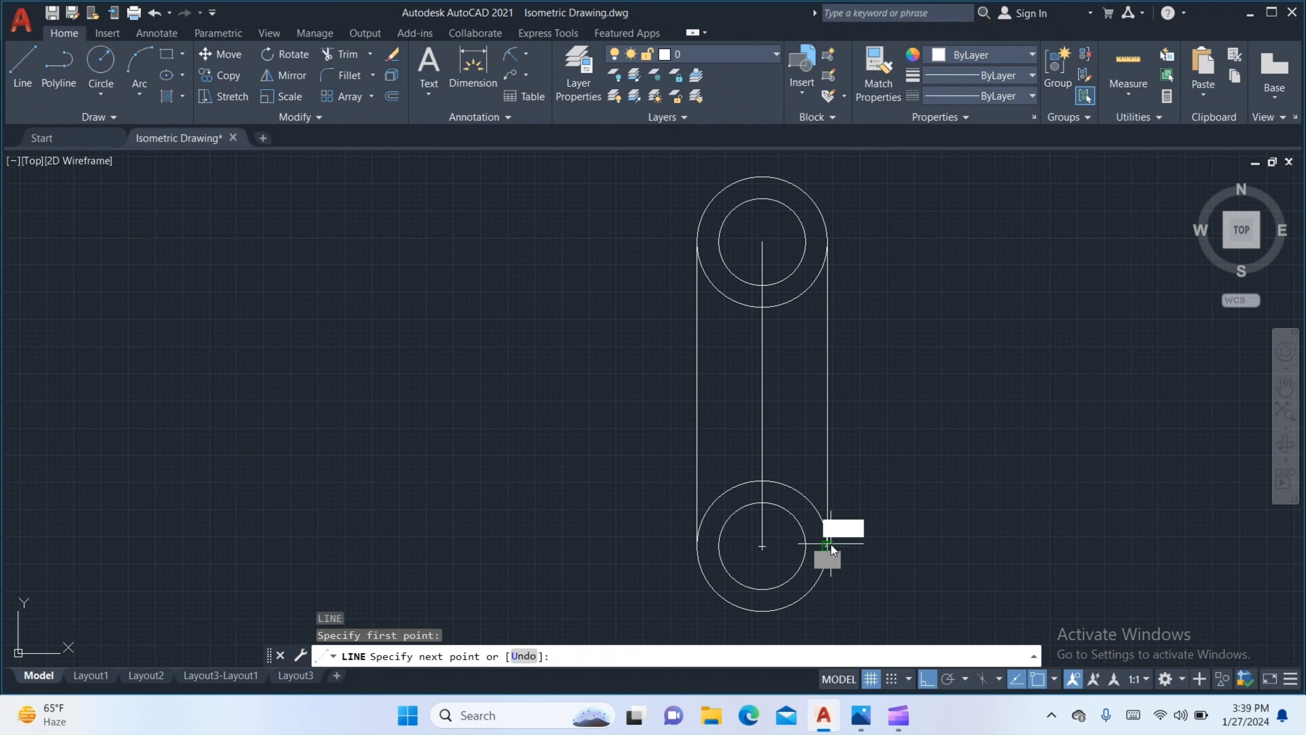
key(Return)
Trim the inner halves of the upper and lower outer circles to leave a slot-shaped outline.
middle_drag(887, 432, 896, 475)
text(TR)
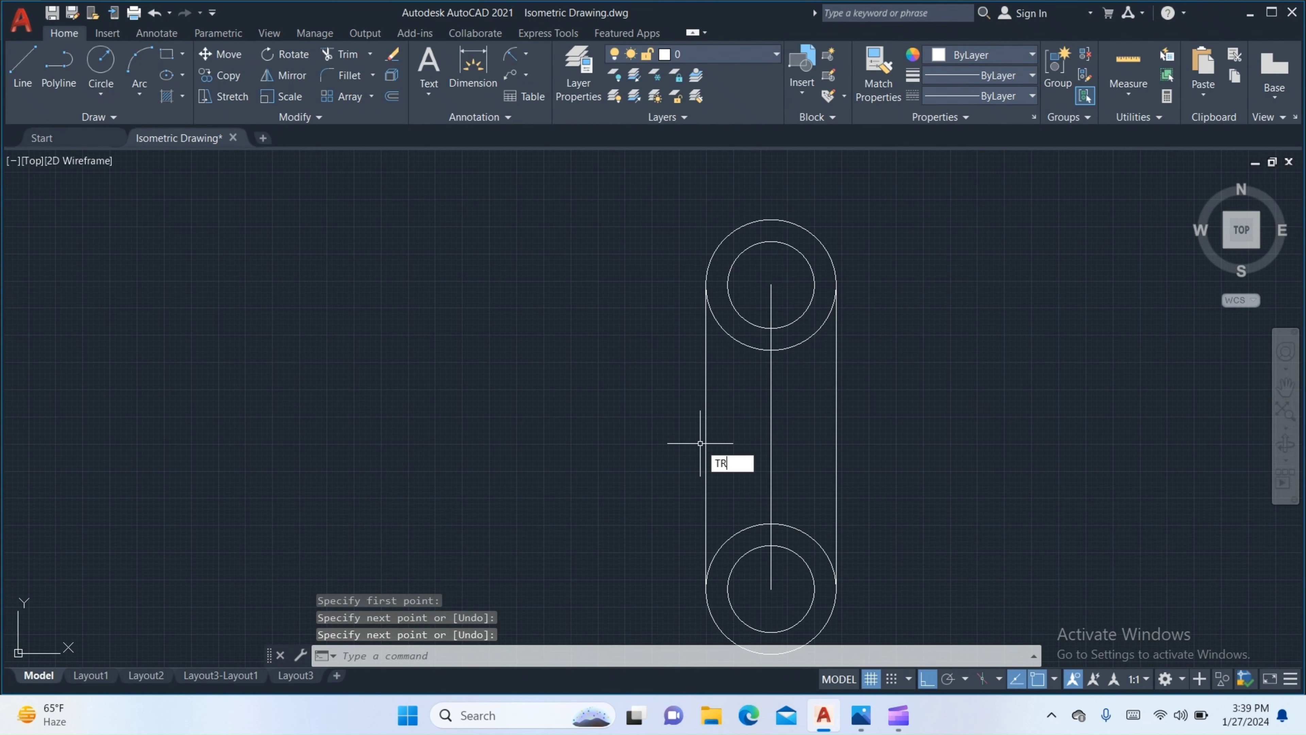
key(Return)
click(745, 348)
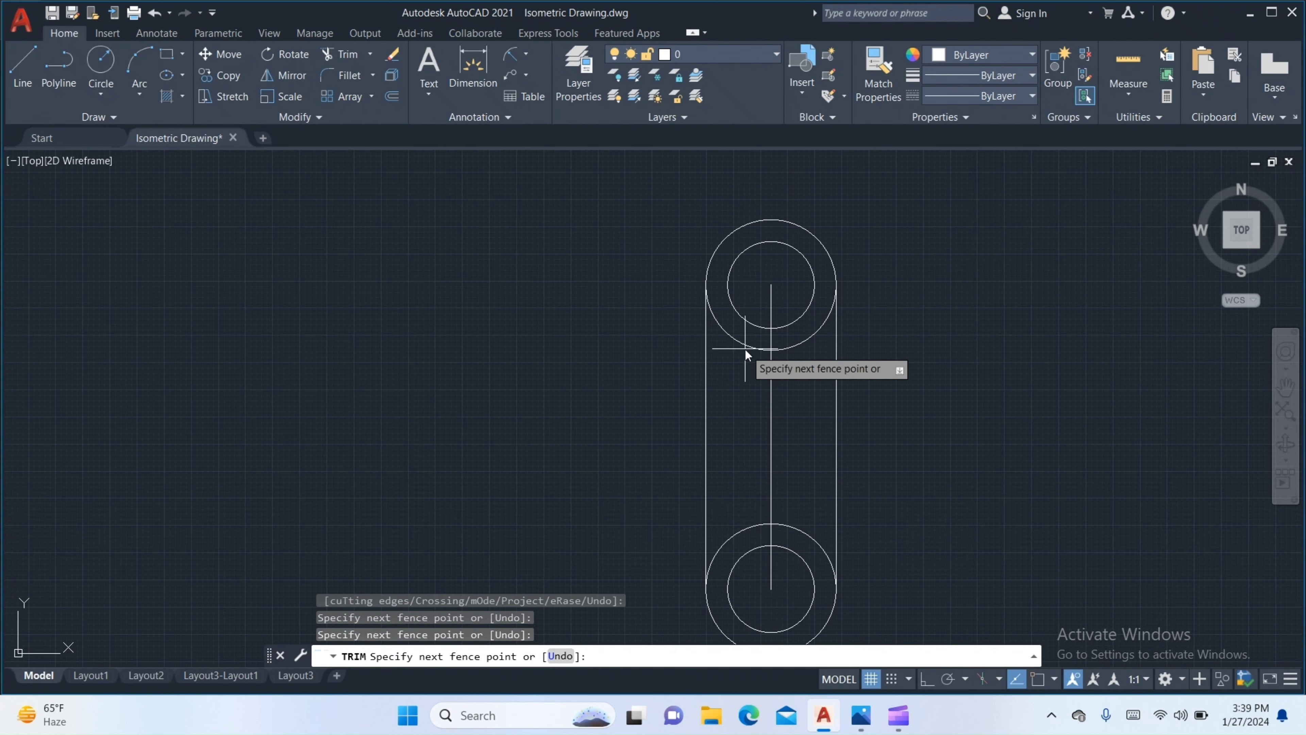
click(745, 346)
click(745, 346)
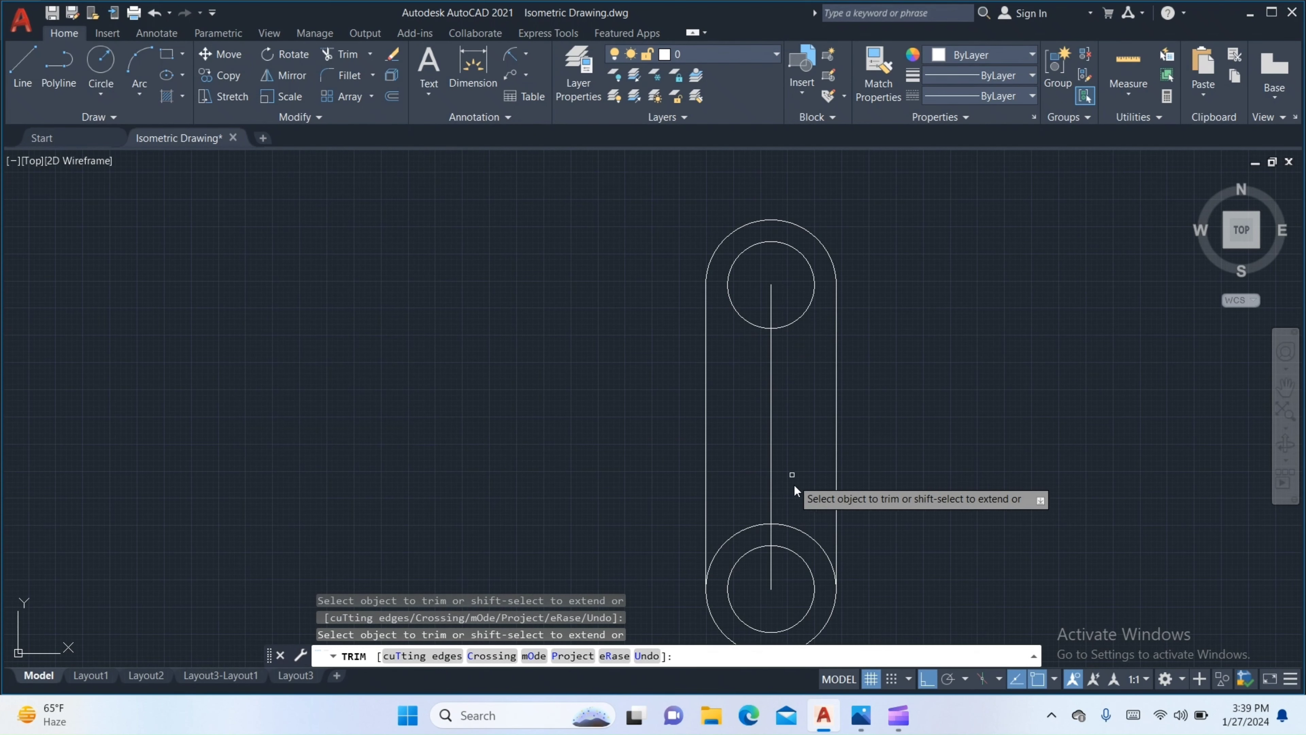
click(811, 532)
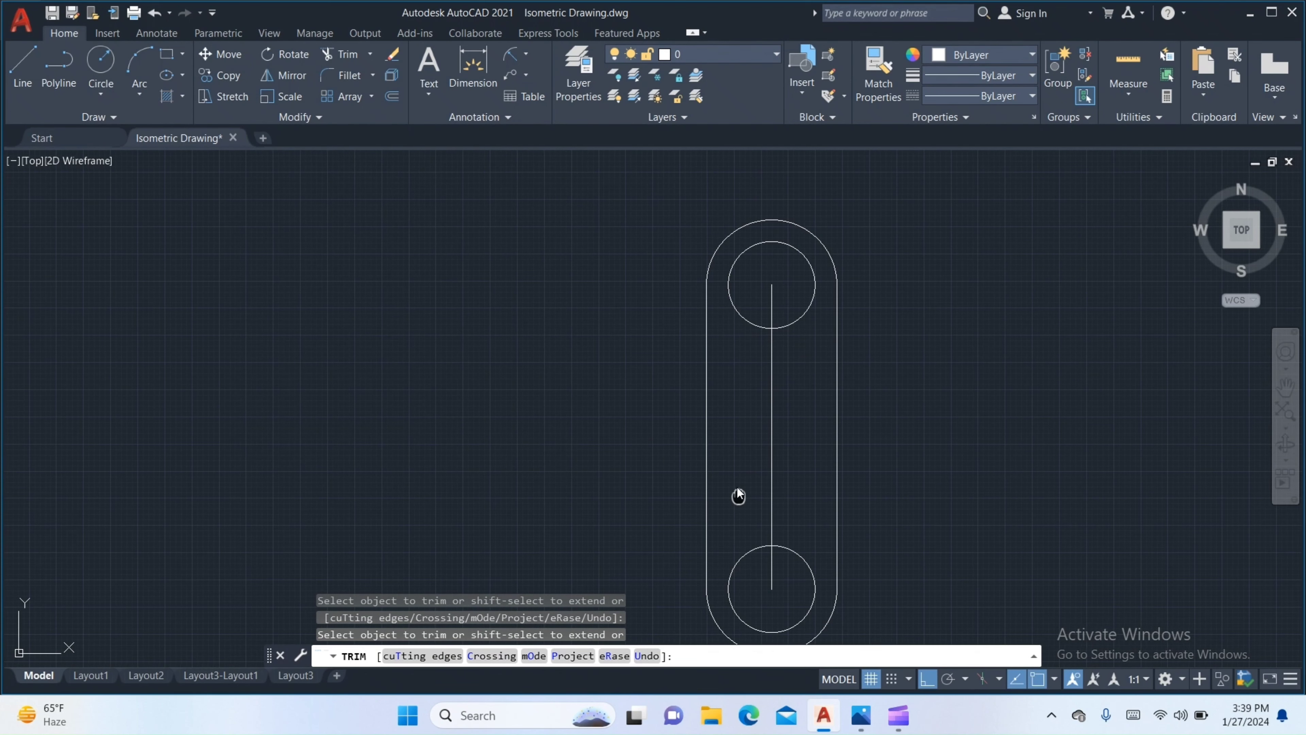
middle_drag(736, 494, 755, 456)
key(Escape)
Check the reference drawing and offset the slot's vertical center line 87 to its right.
middle_drag(850, 423, 866, 398)
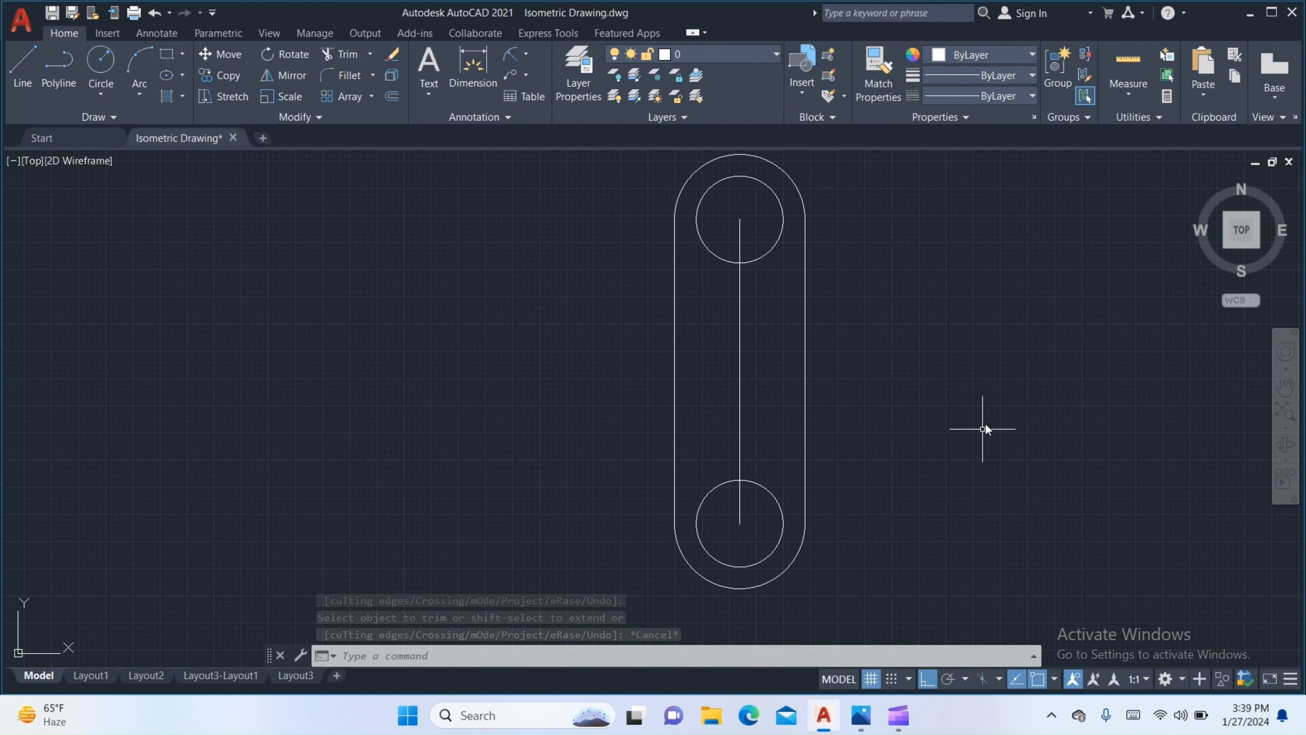
click(861, 713)
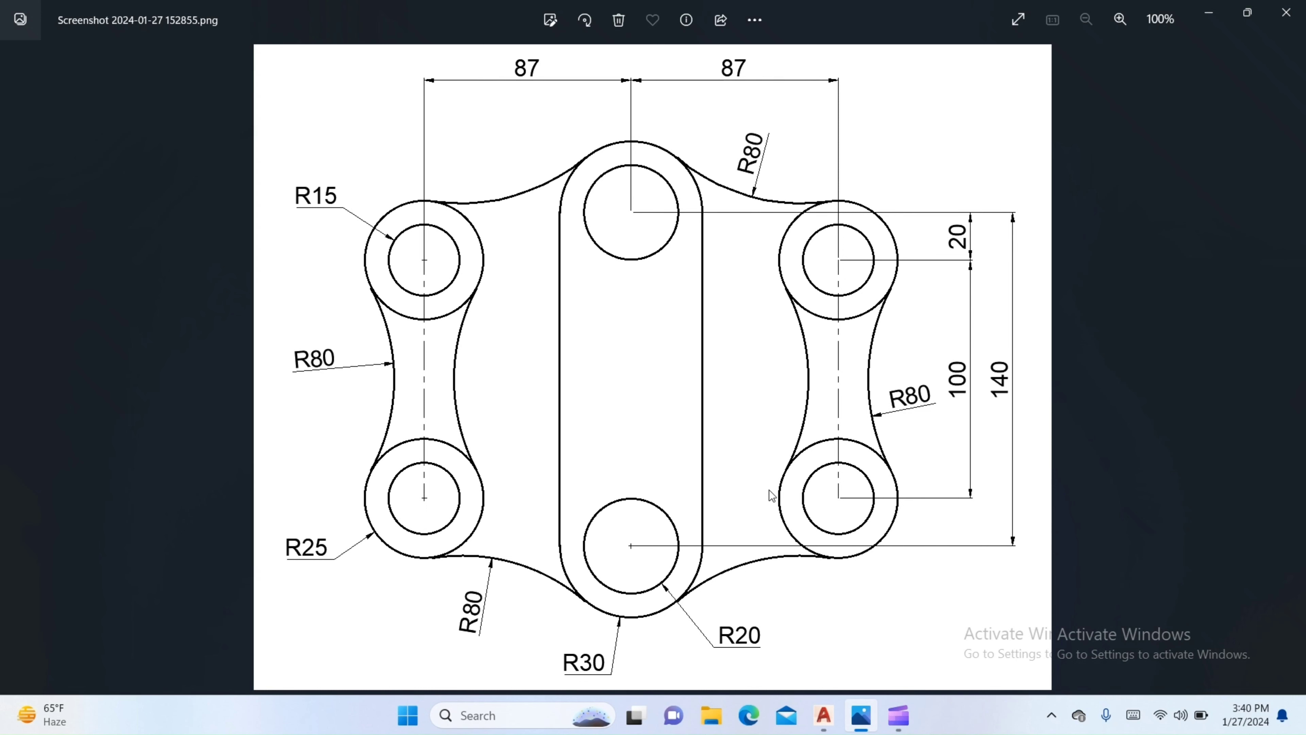
click(824, 714)
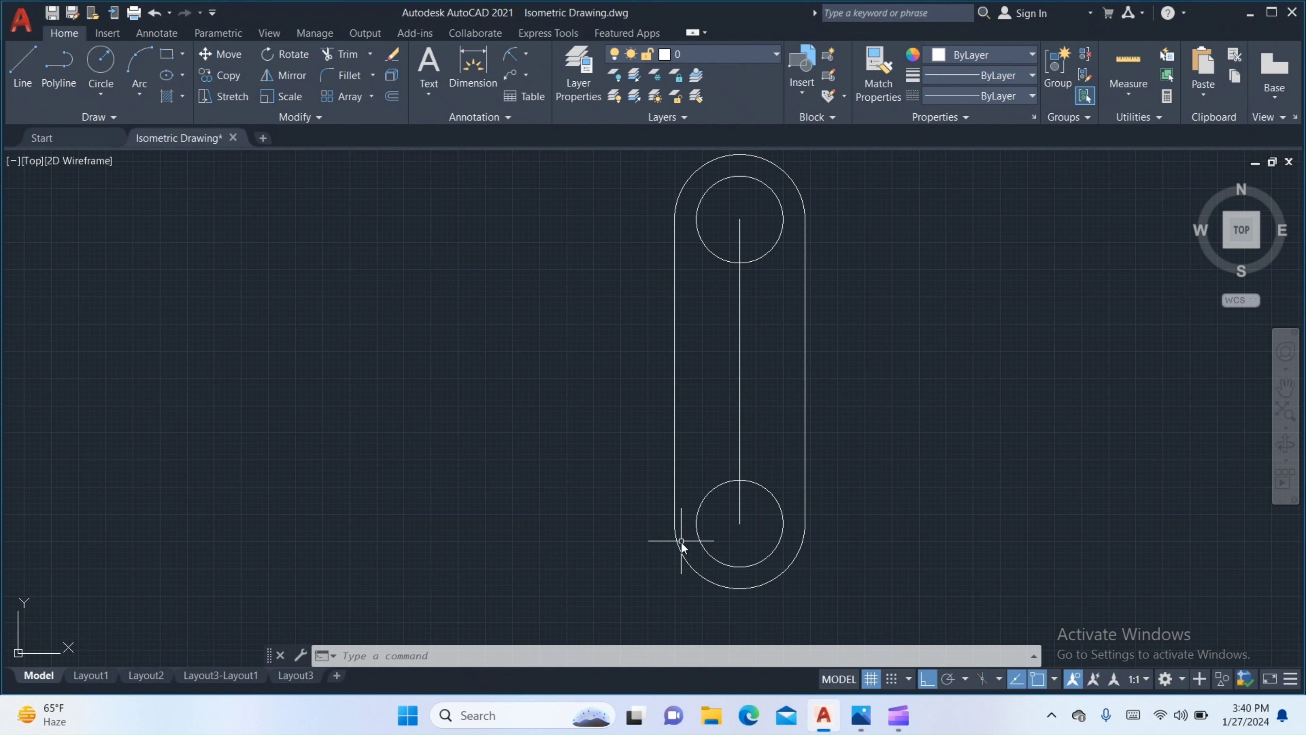
text(O)
key(Return)
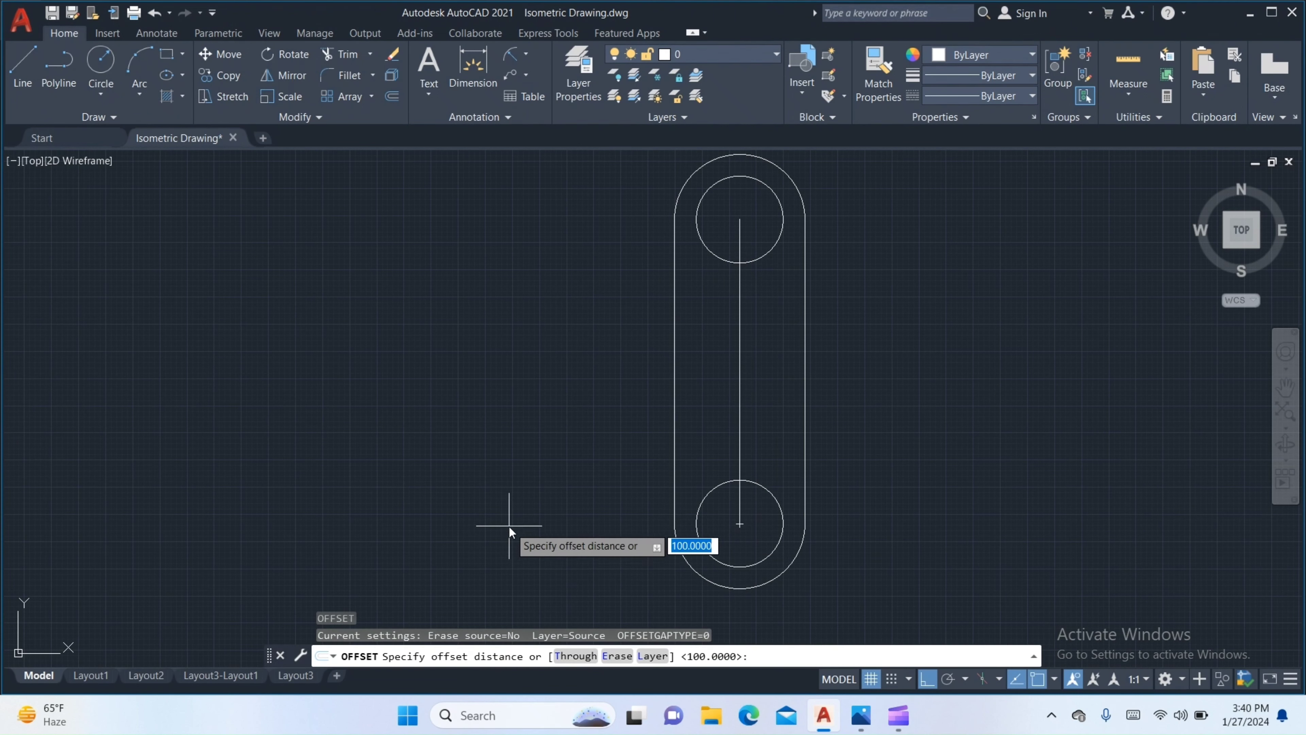
text(87)
key(Return)
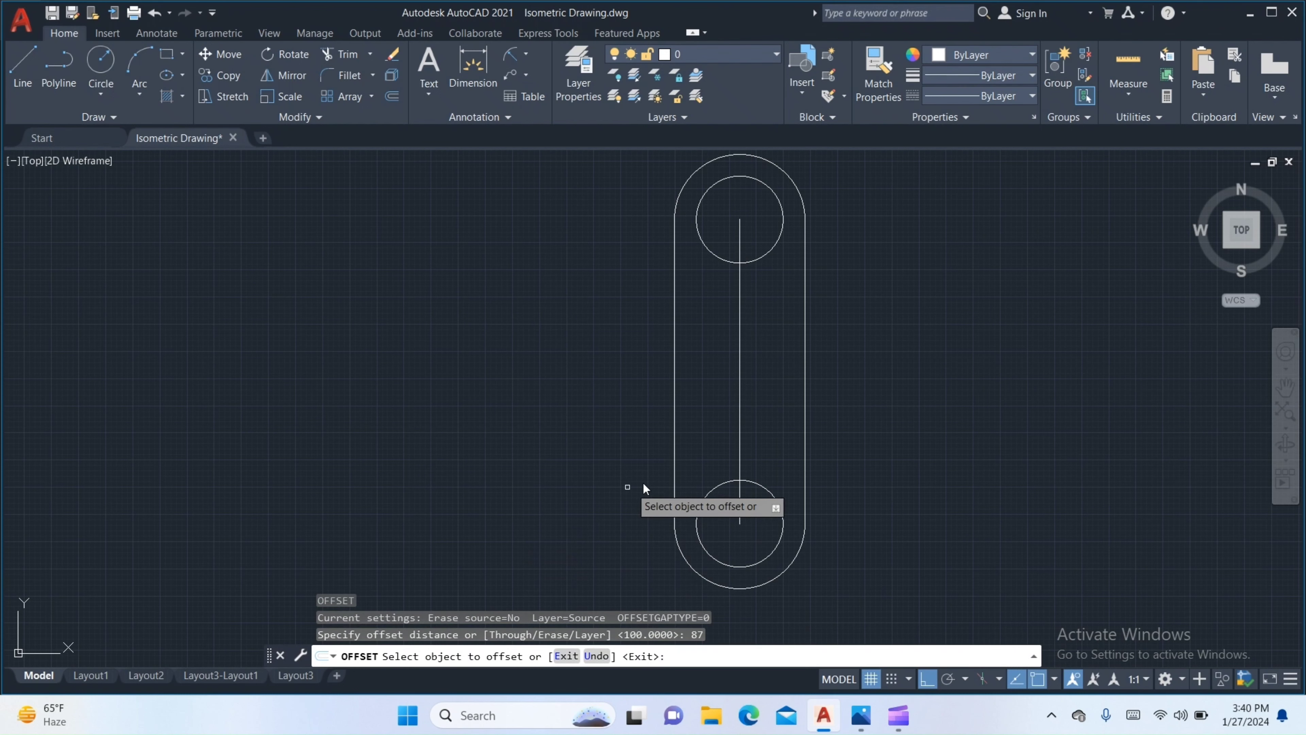
click(741, 422)
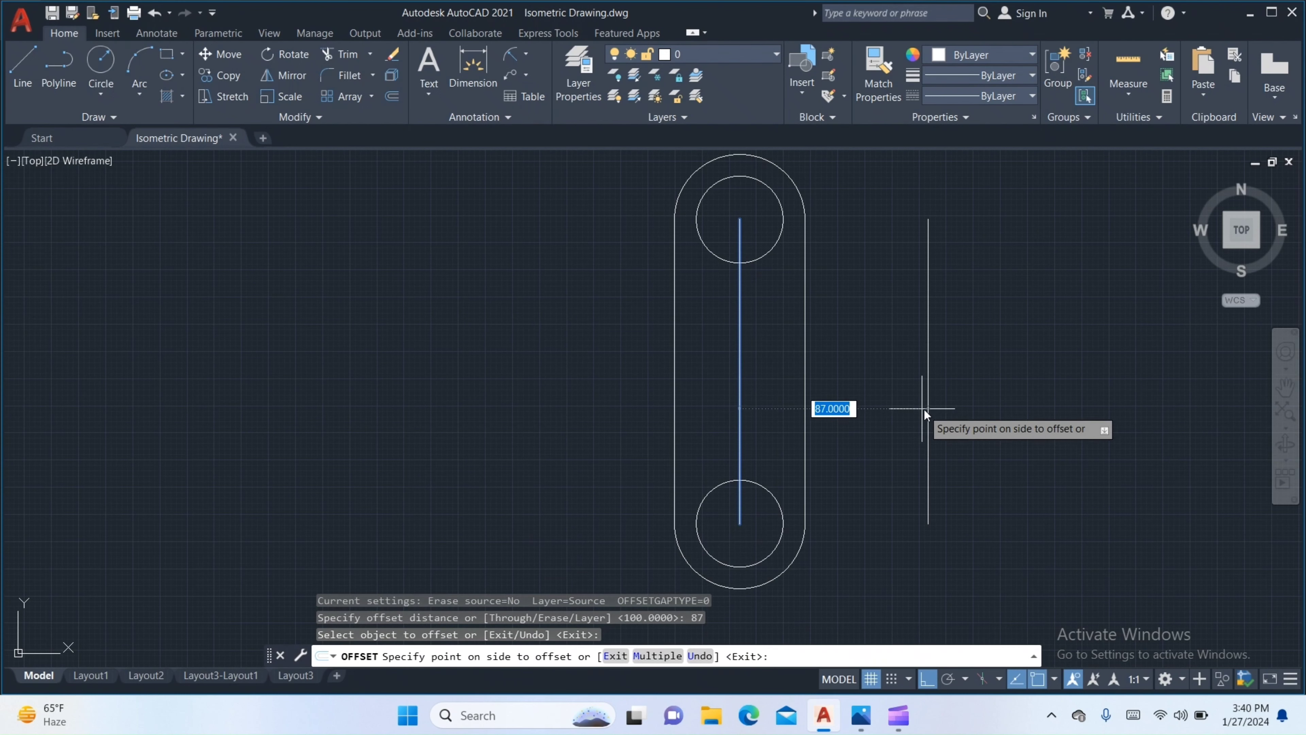
click(926, 414)
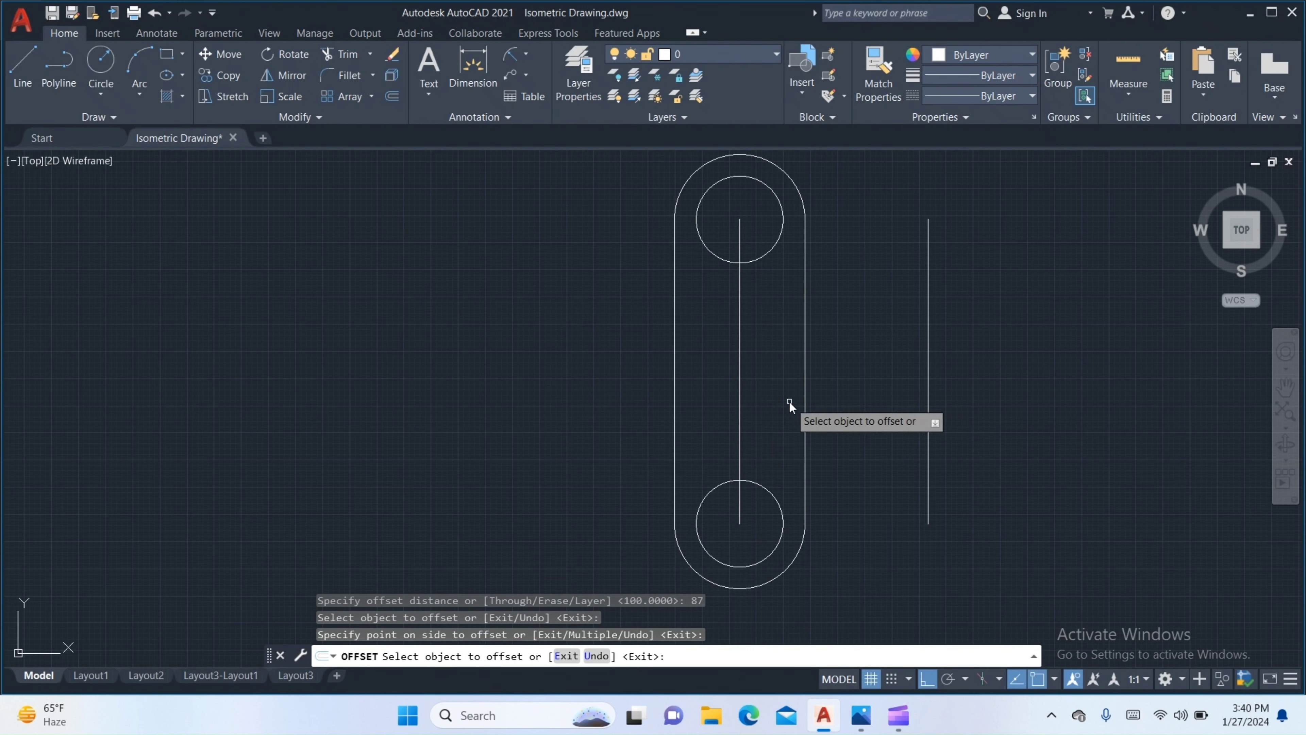
middle_drag(787, 403, 775, 419)
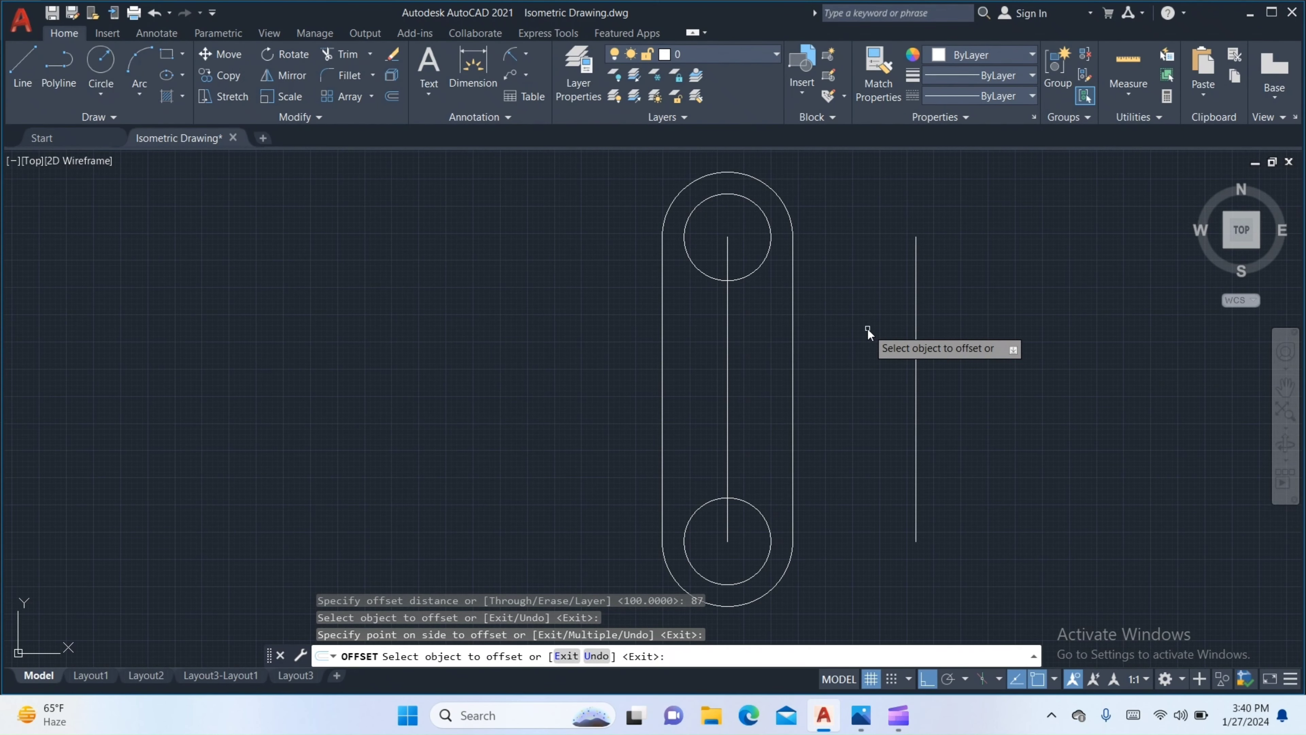
key(Return)
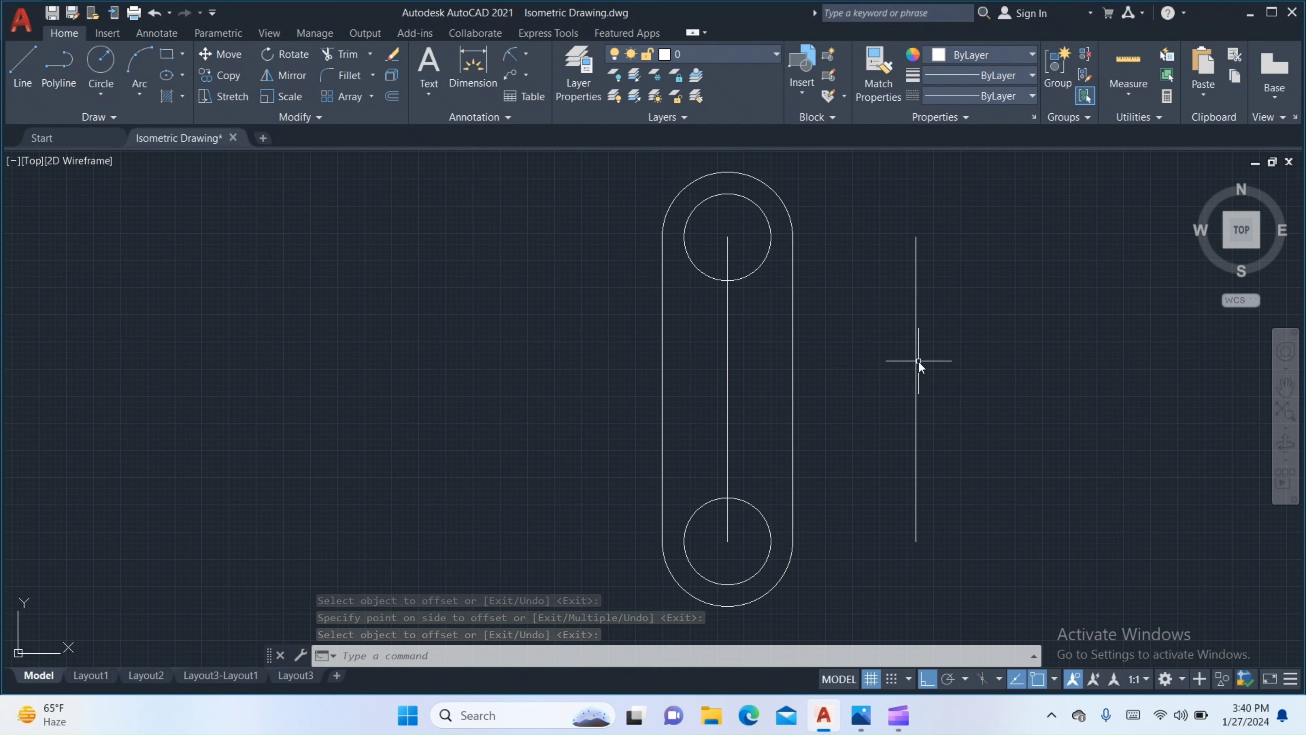
Draw a horizontal line about 24 long to the right from the upper end of the offset vertical line.
mouse_move(916, 289)
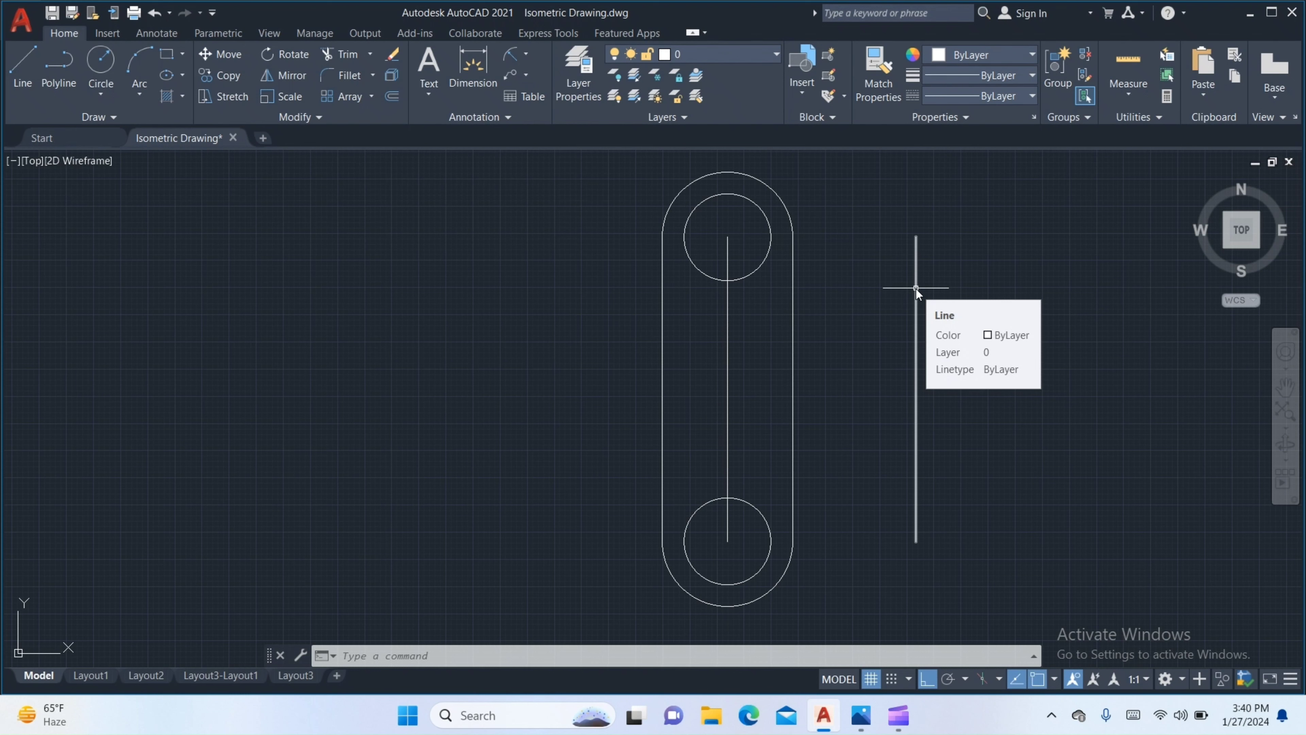
text(l)
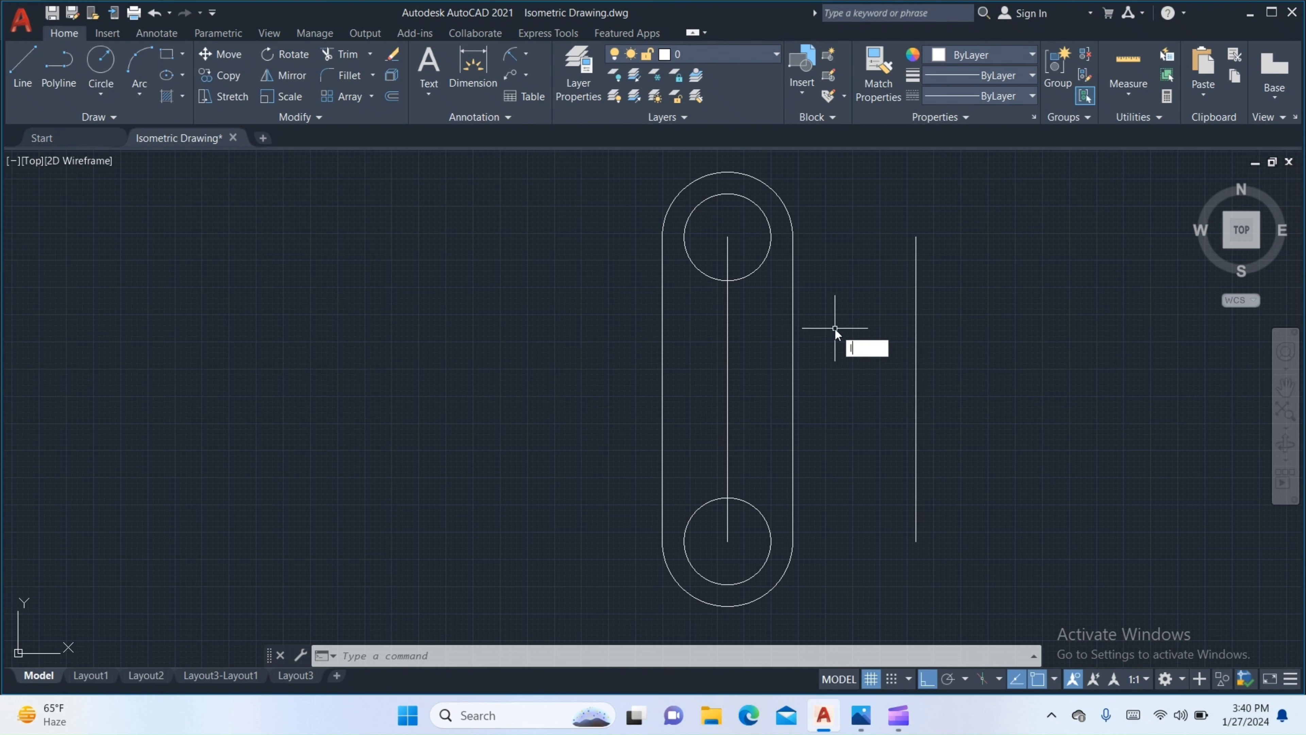
key(Return)
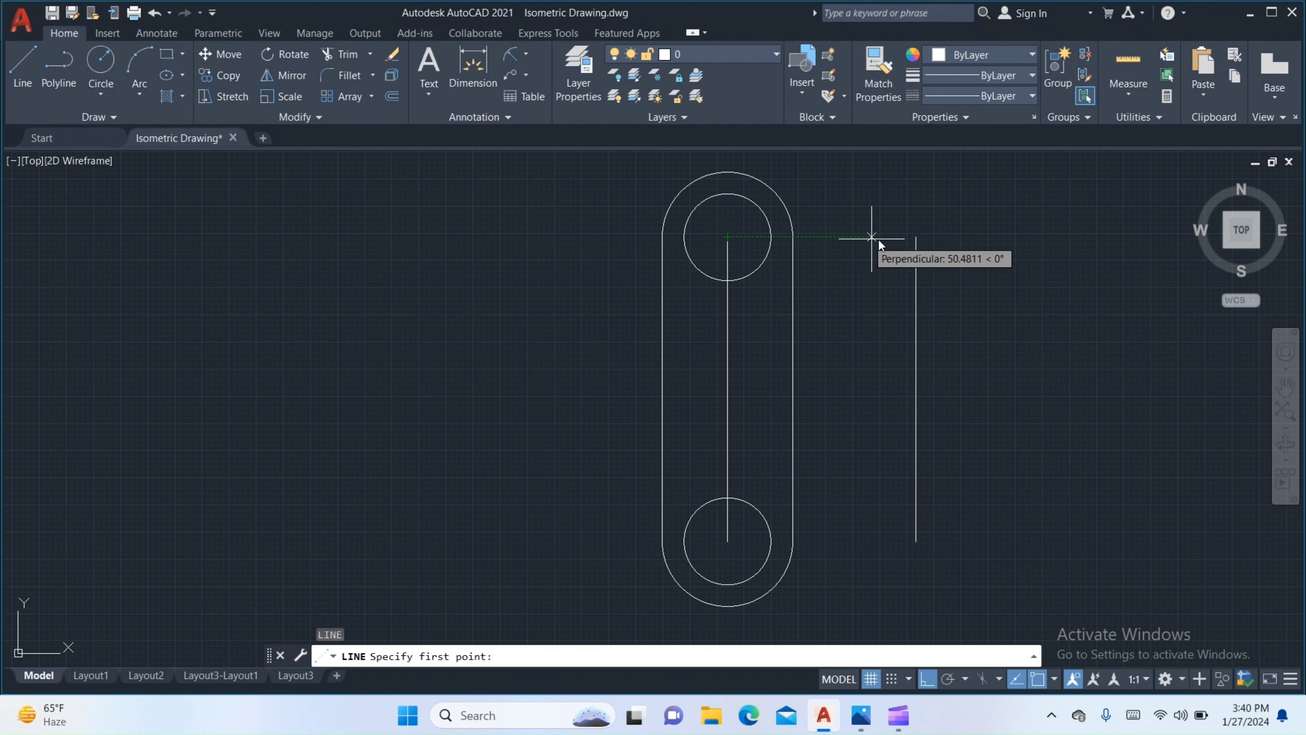
click(916, 237)
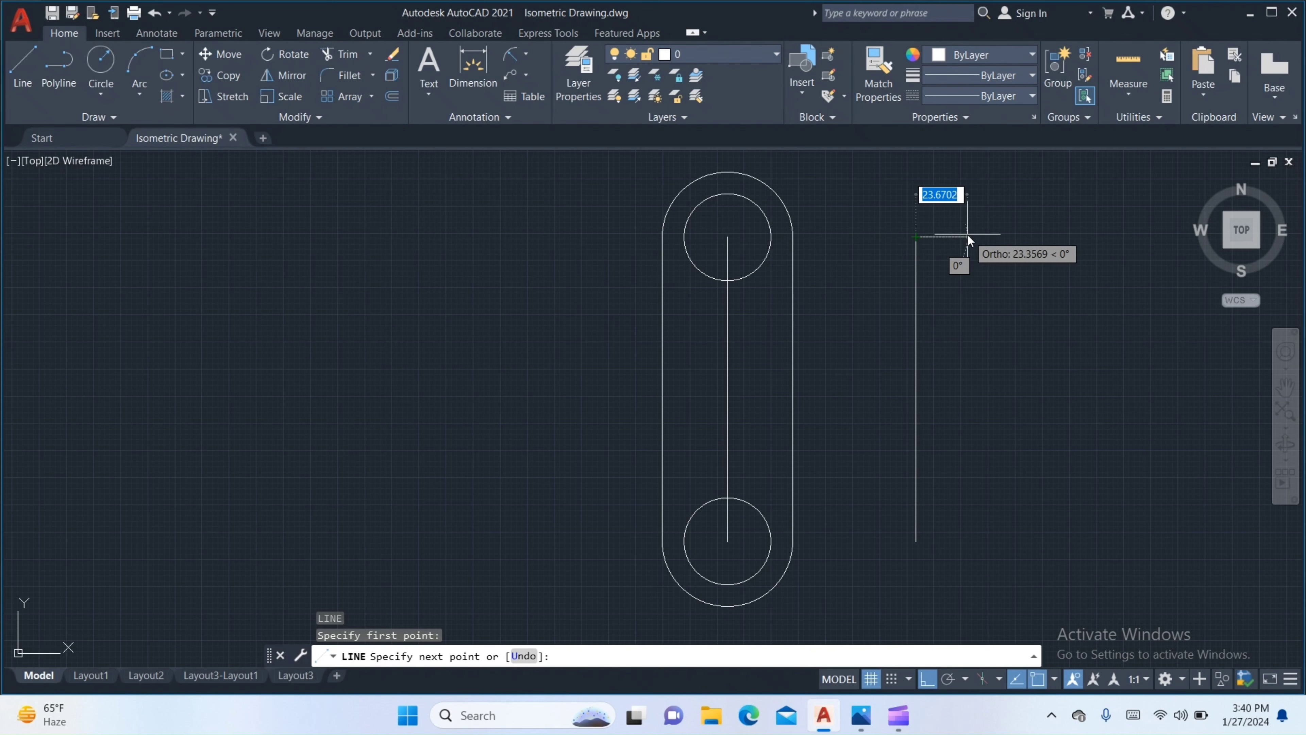
click(967, 236)
key(Return)
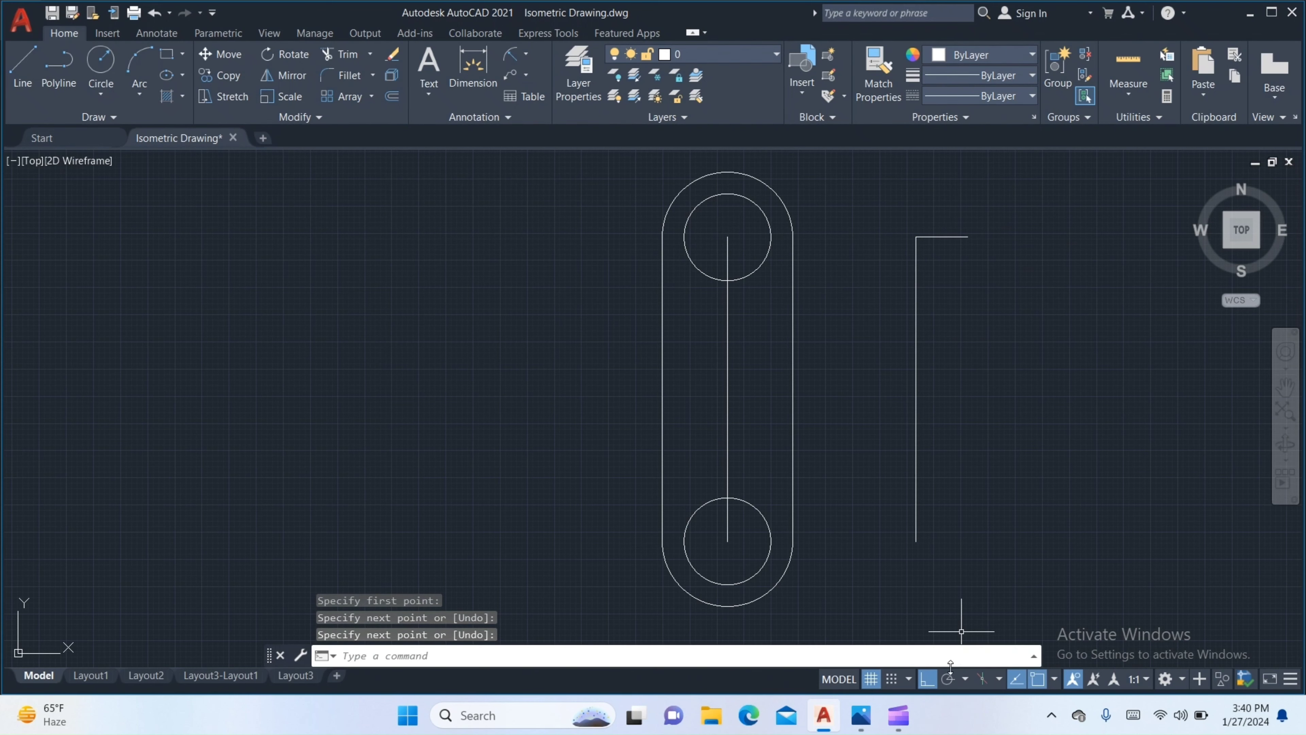
Check the reference drawing and offset the short horizontal line 20 downward.
click(854, 715)
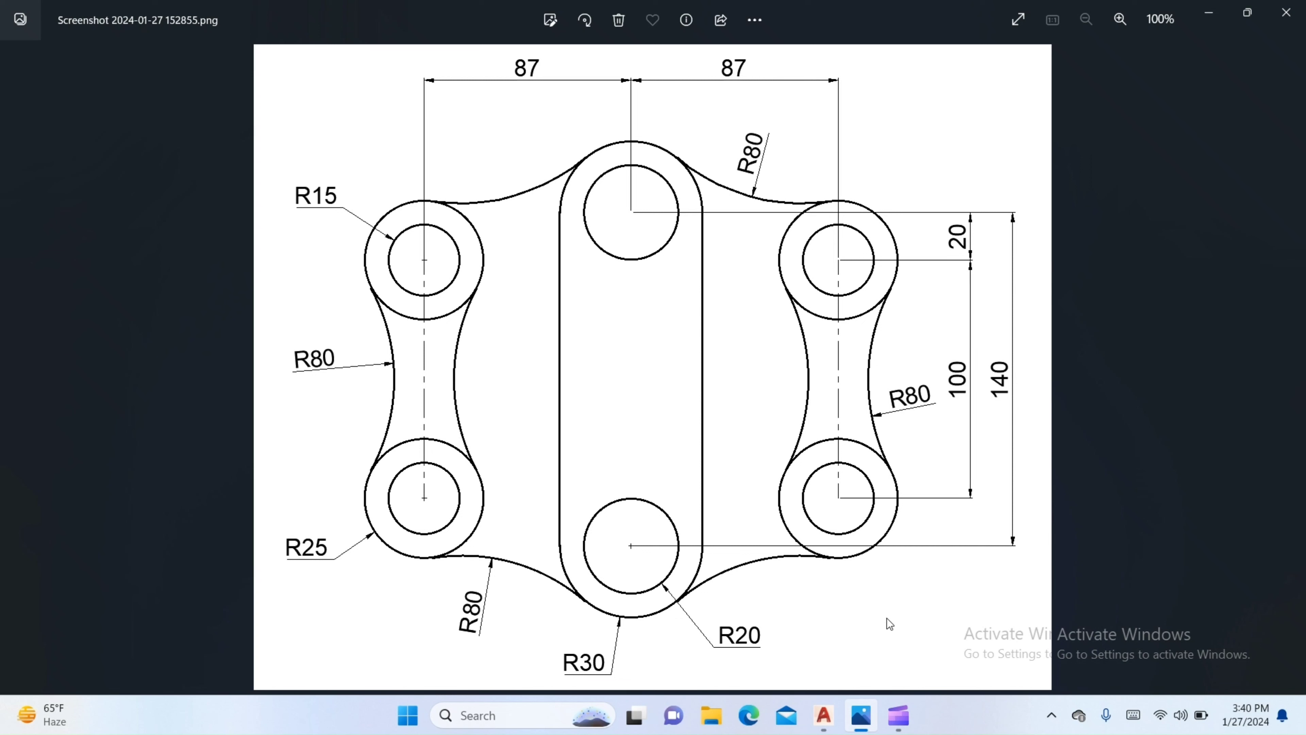
click(823, 715)
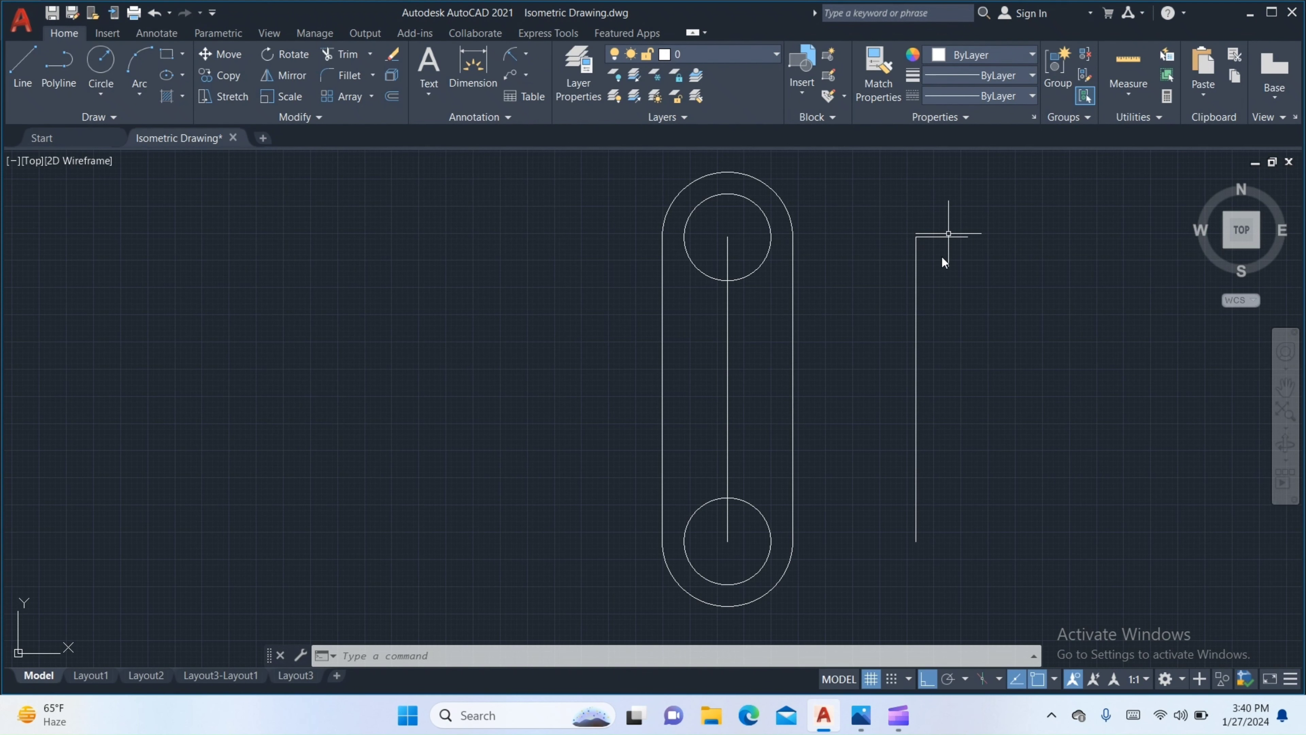
text(o)
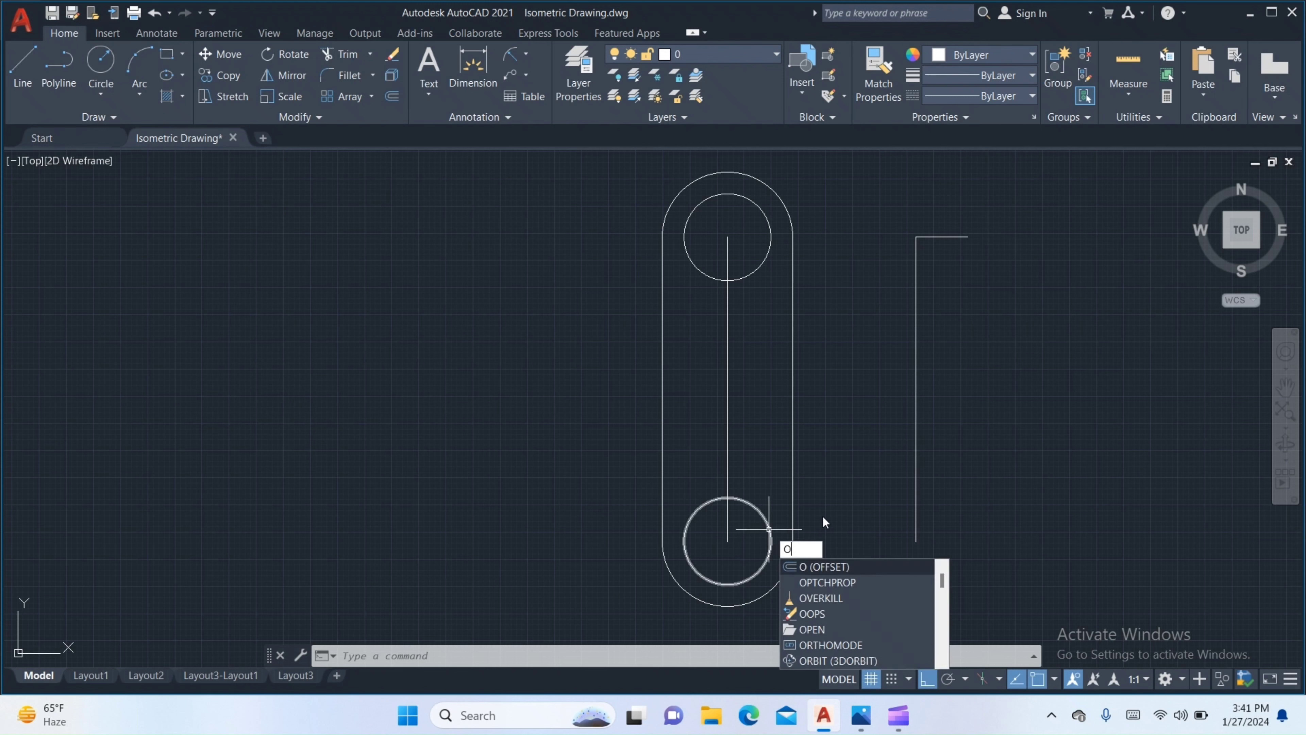
key(Return)
text(20)
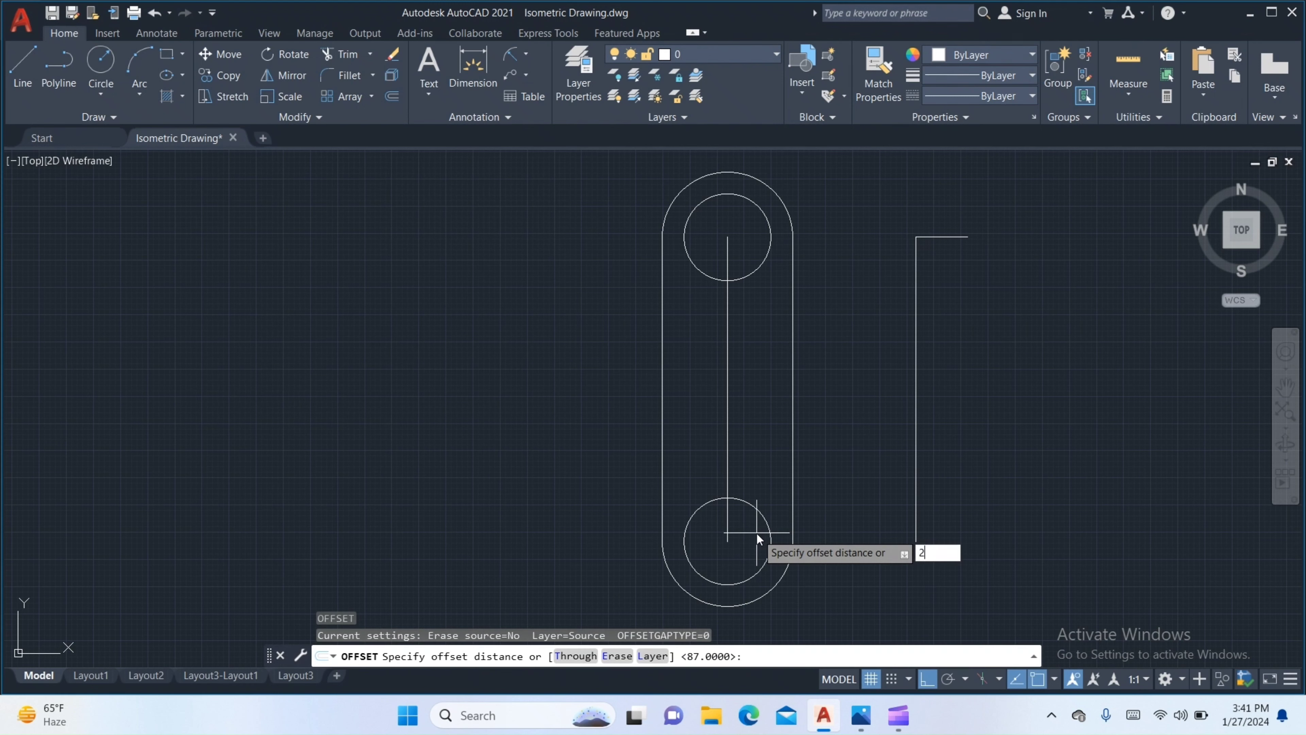
key(Return)
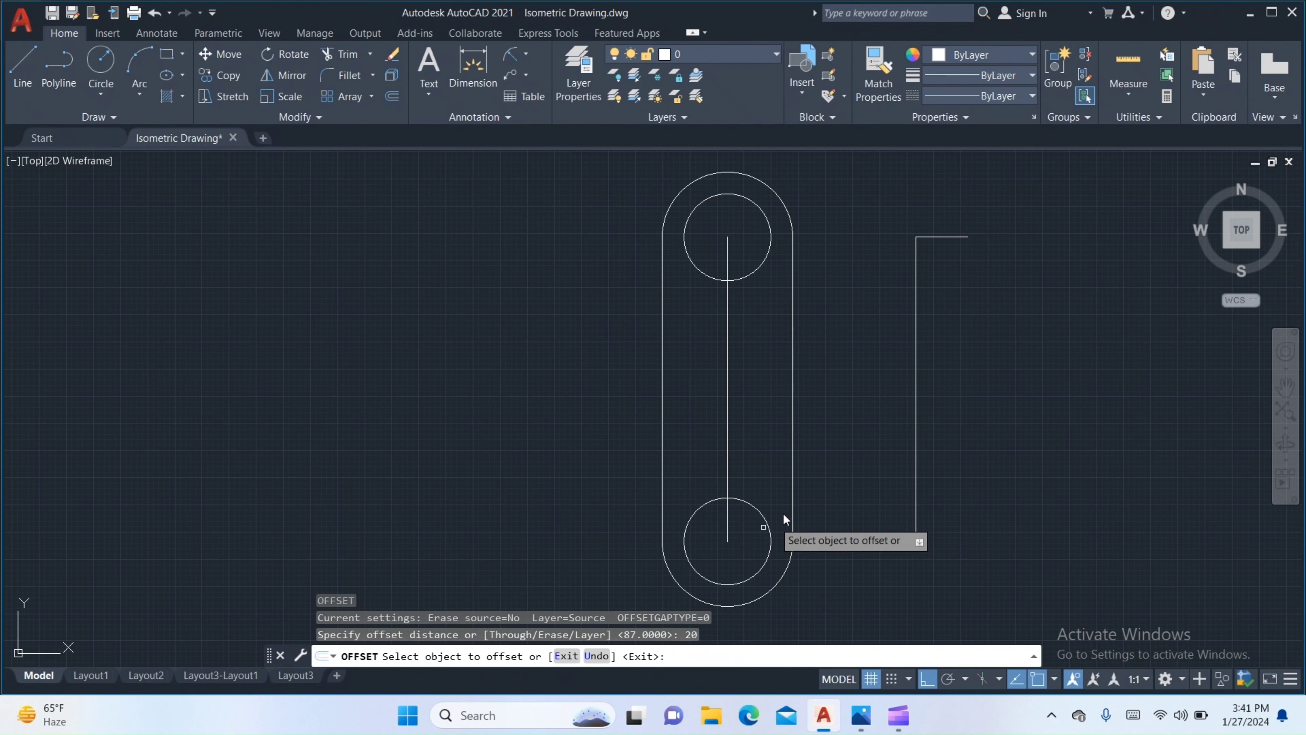
click(944, 236)
click(950, 240)
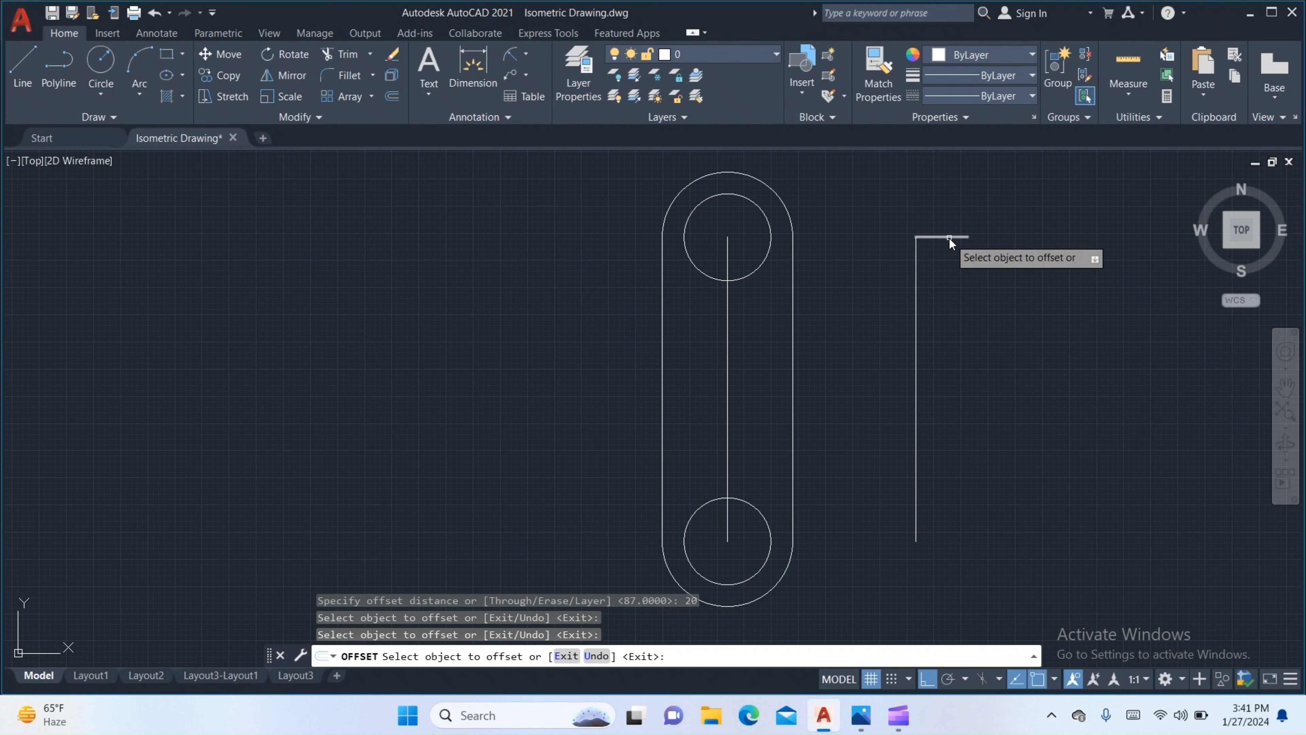
click(949, 237)
click(951, 272)
key(Return)
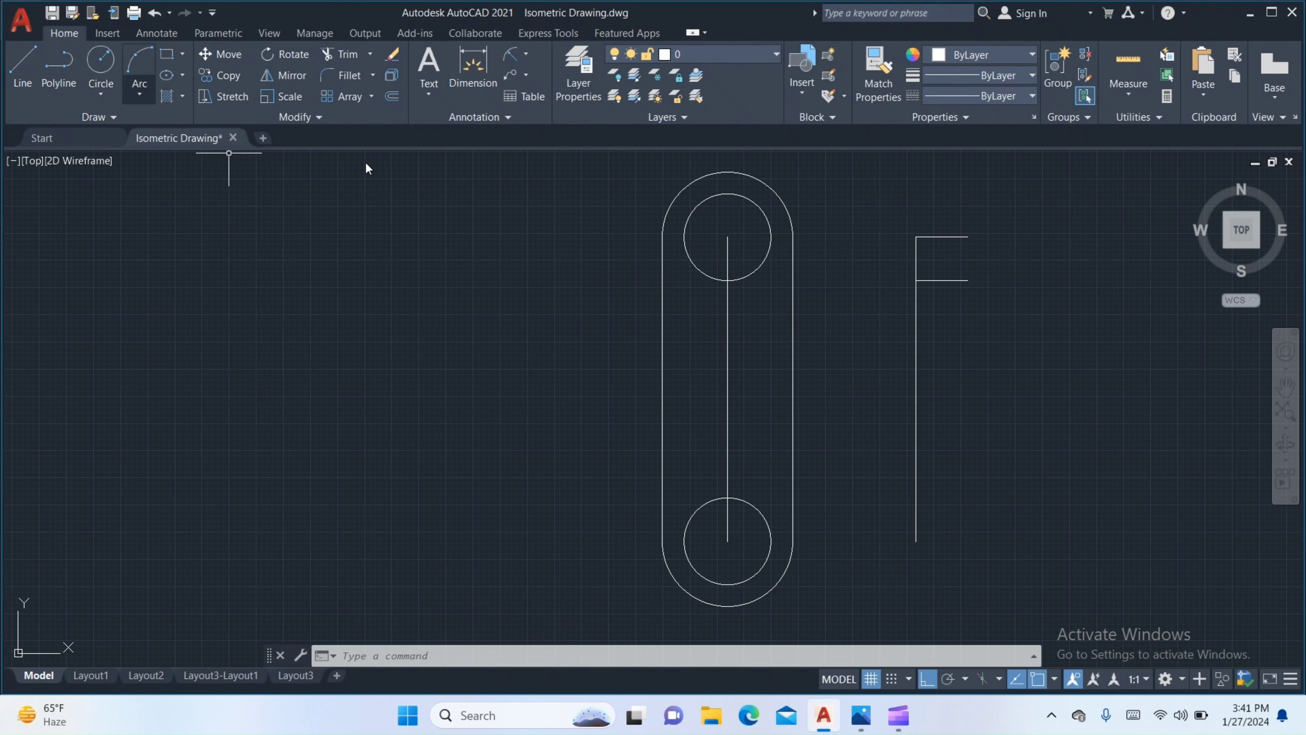
Draw a circle of radius 15 centered where the lower short horizontal line meets the right vertical line, checking the radius in the reference drawing.
text(c)
key(Return)
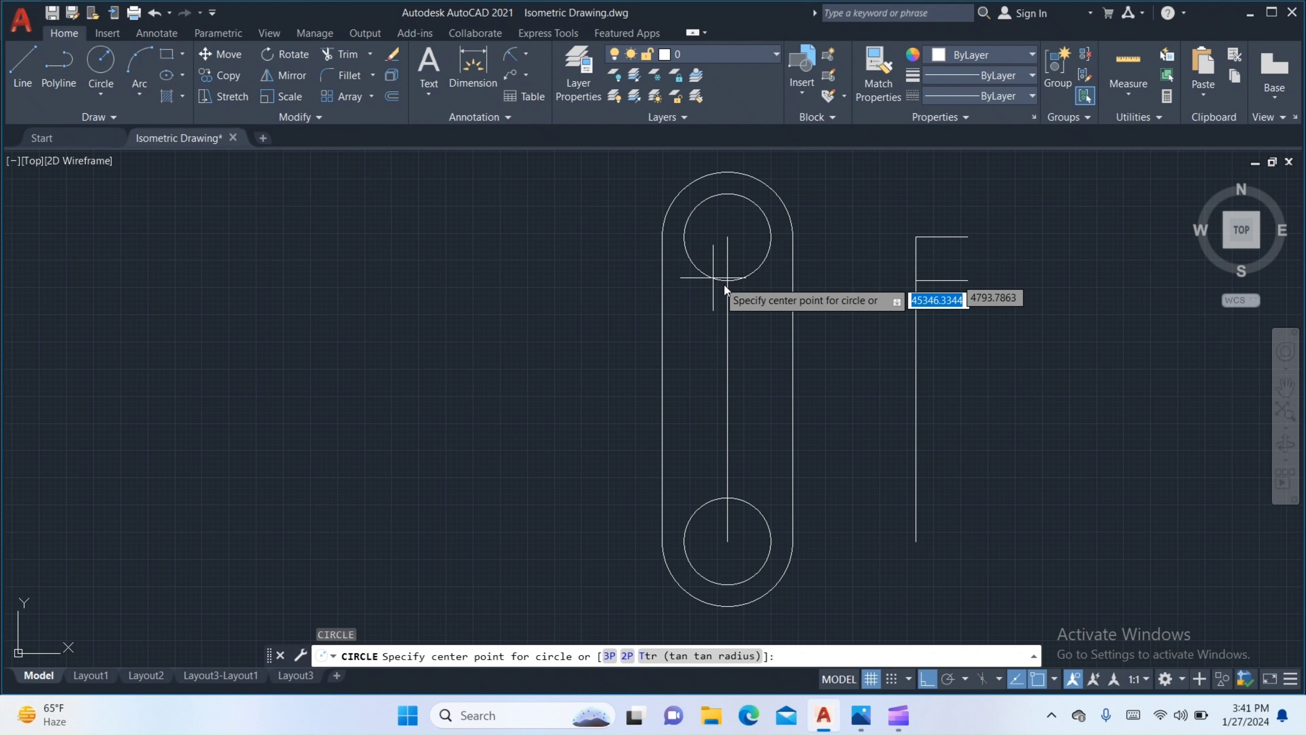
click(921, 279)
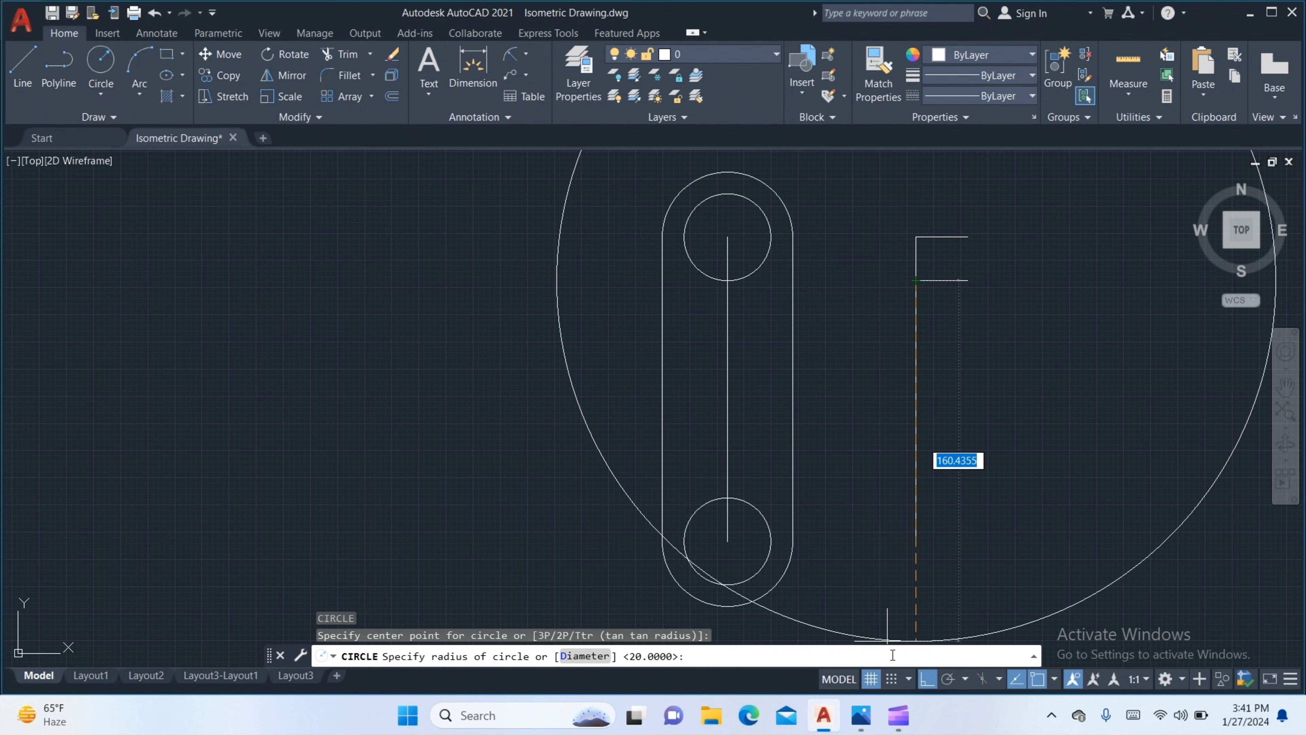
click(854, 723)
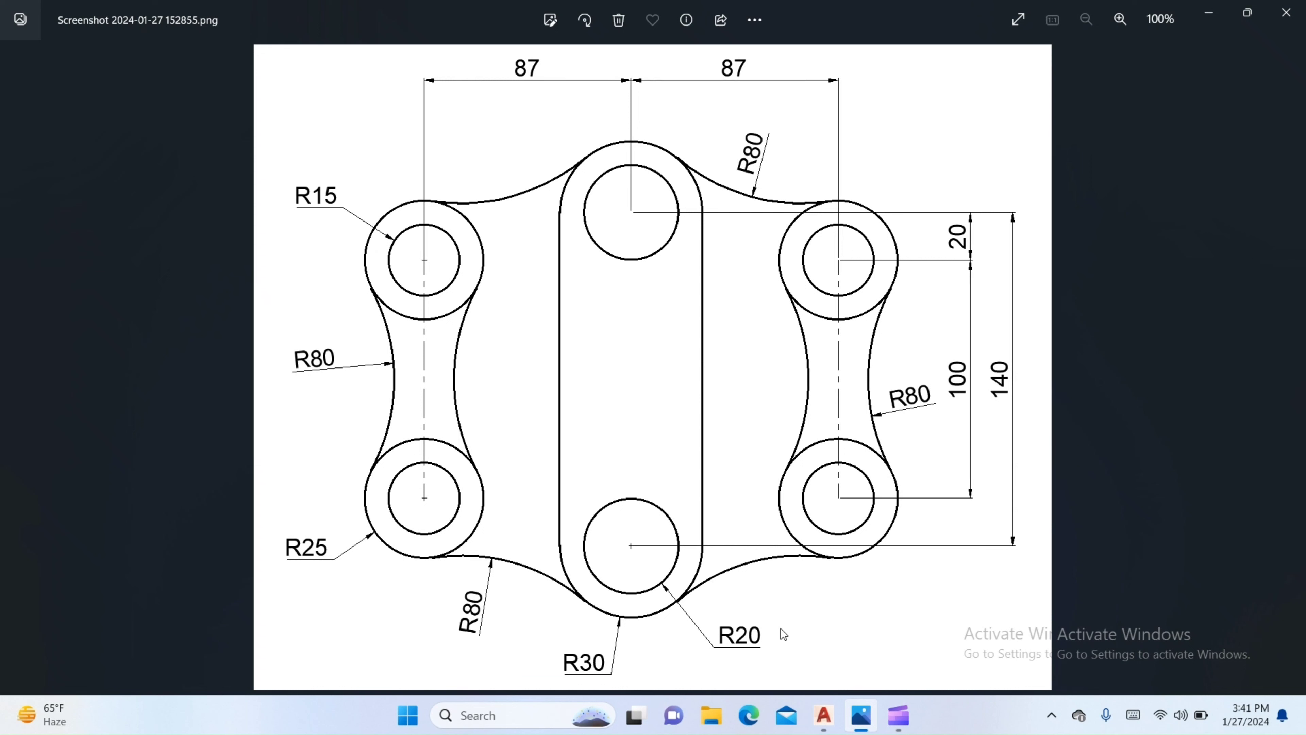
click(824, 715)
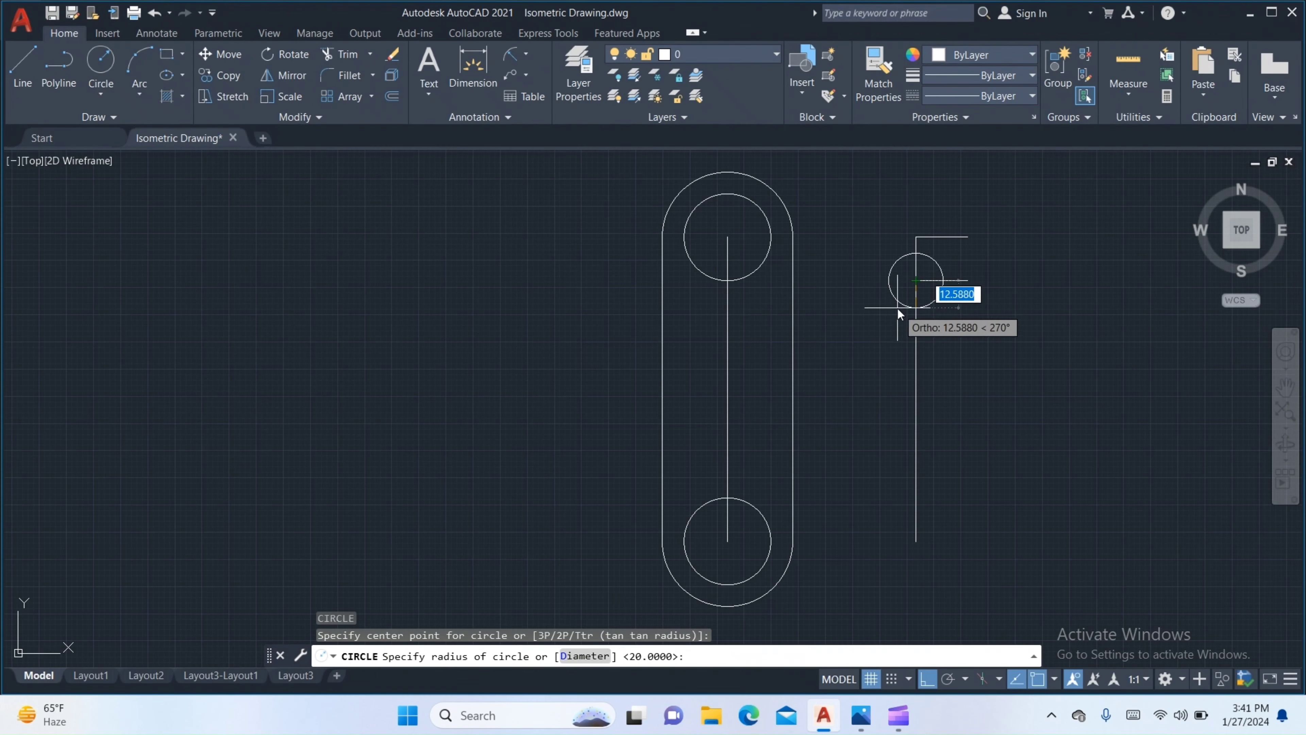
text(15)
key(Return)
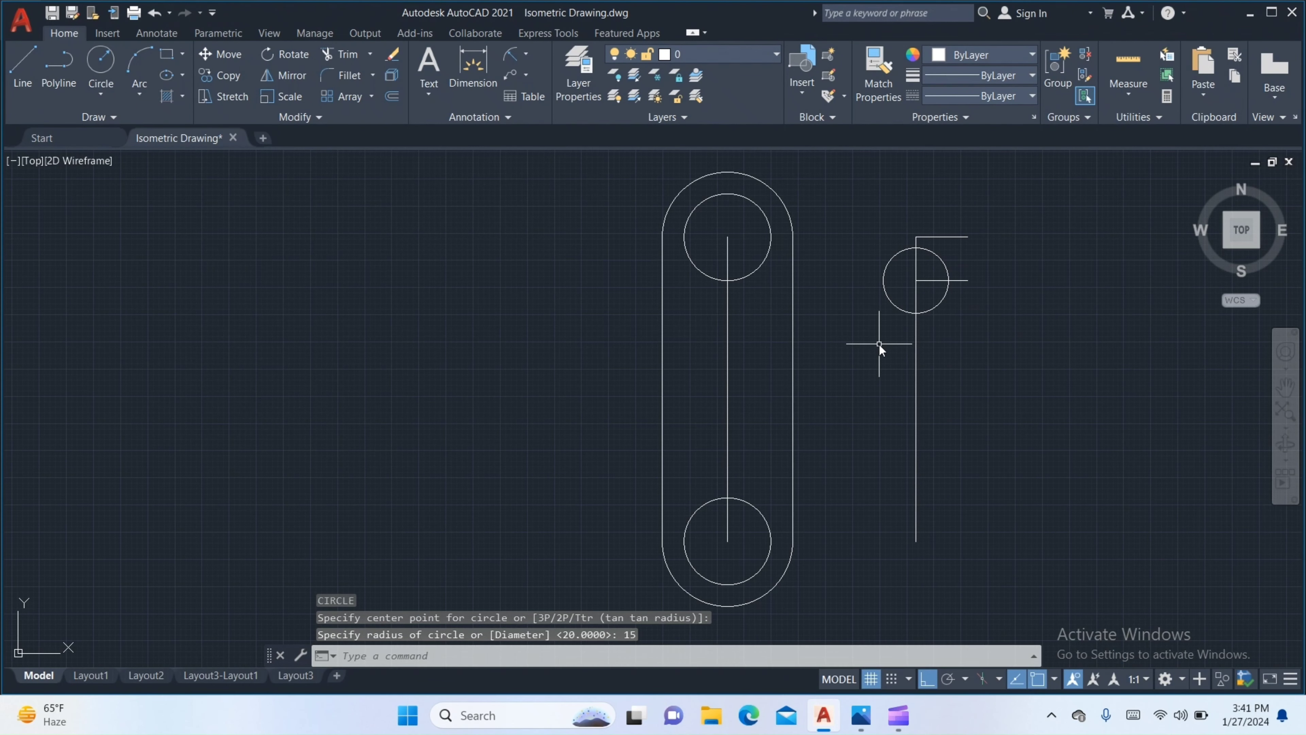
Add a concentric circle of radius 25 around the radius 15 circle.
key(Return)
click(916, 280)
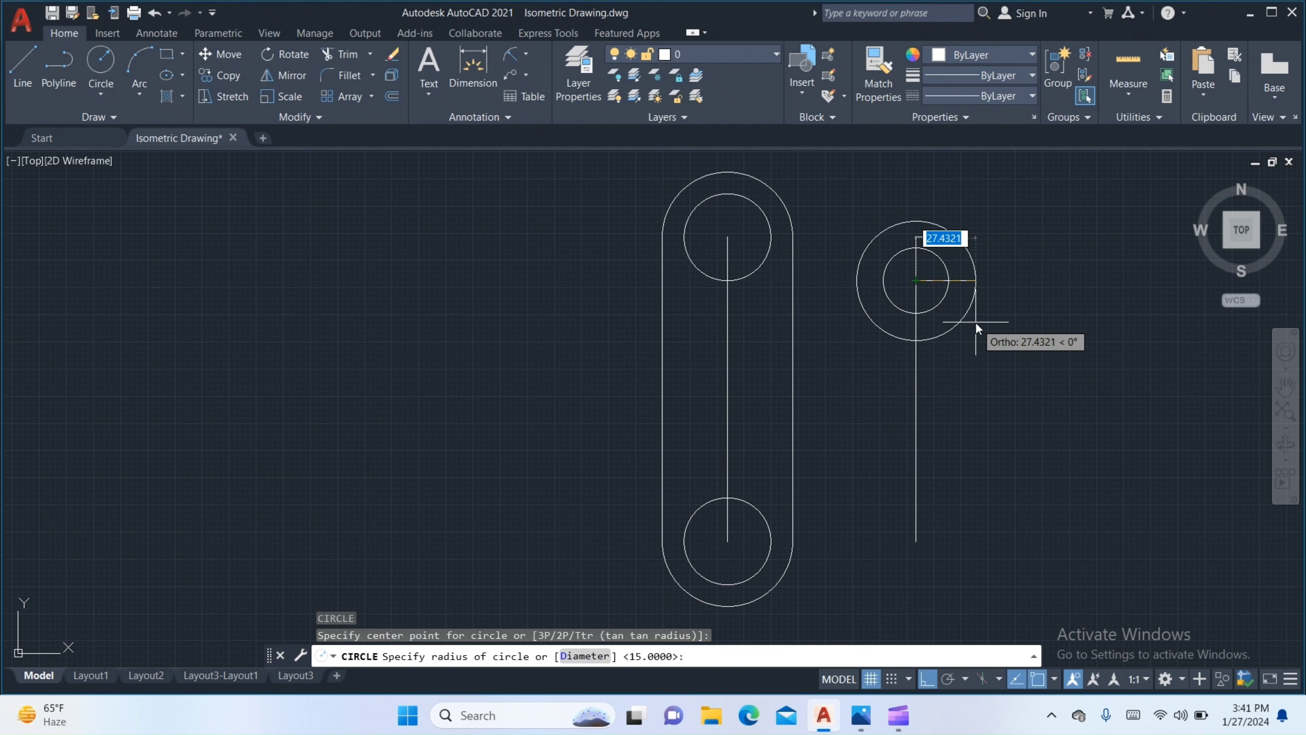
text(25)
key(Return)
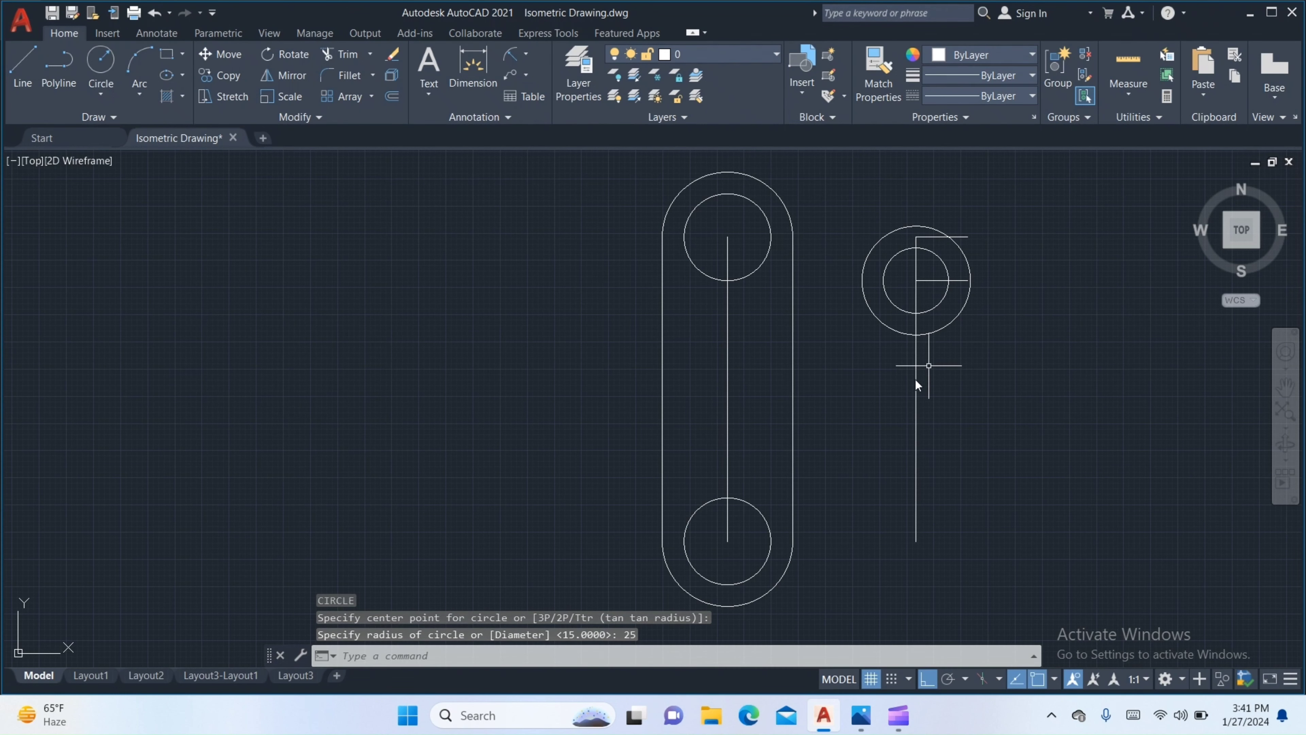
click(861, 715)
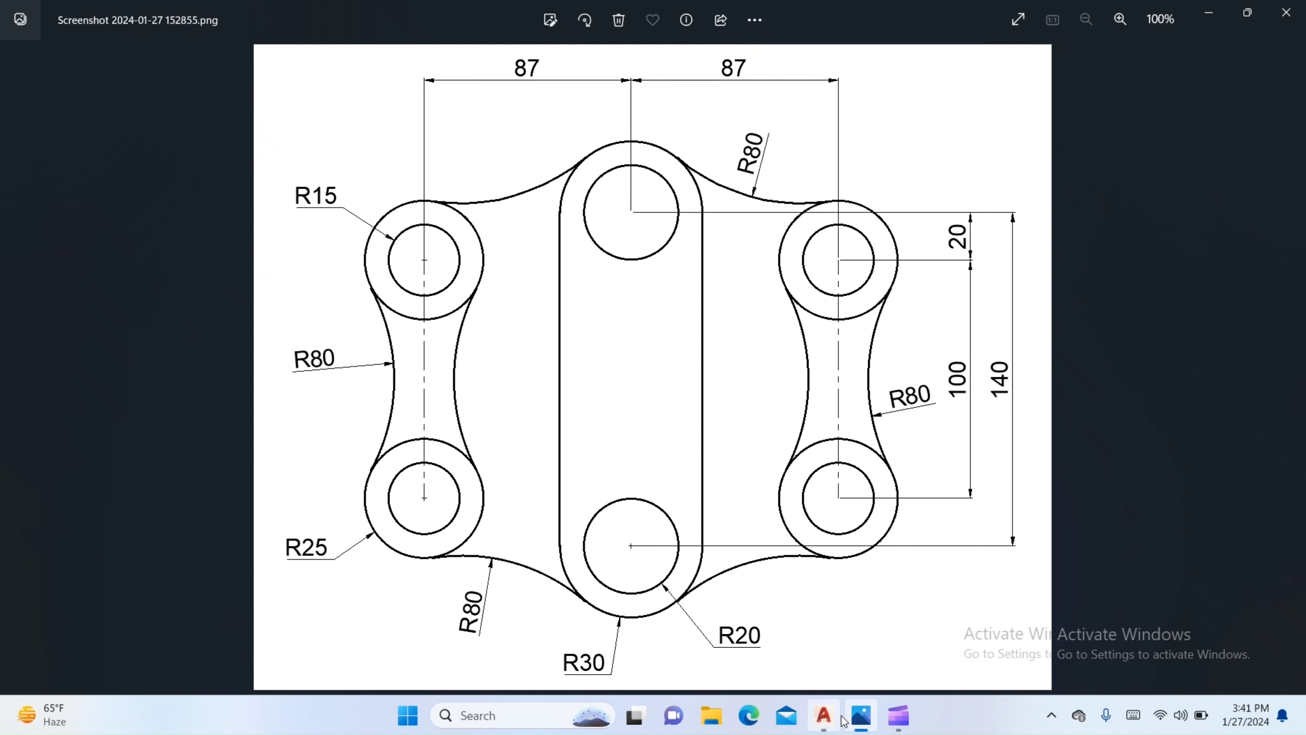
click(825, 716)
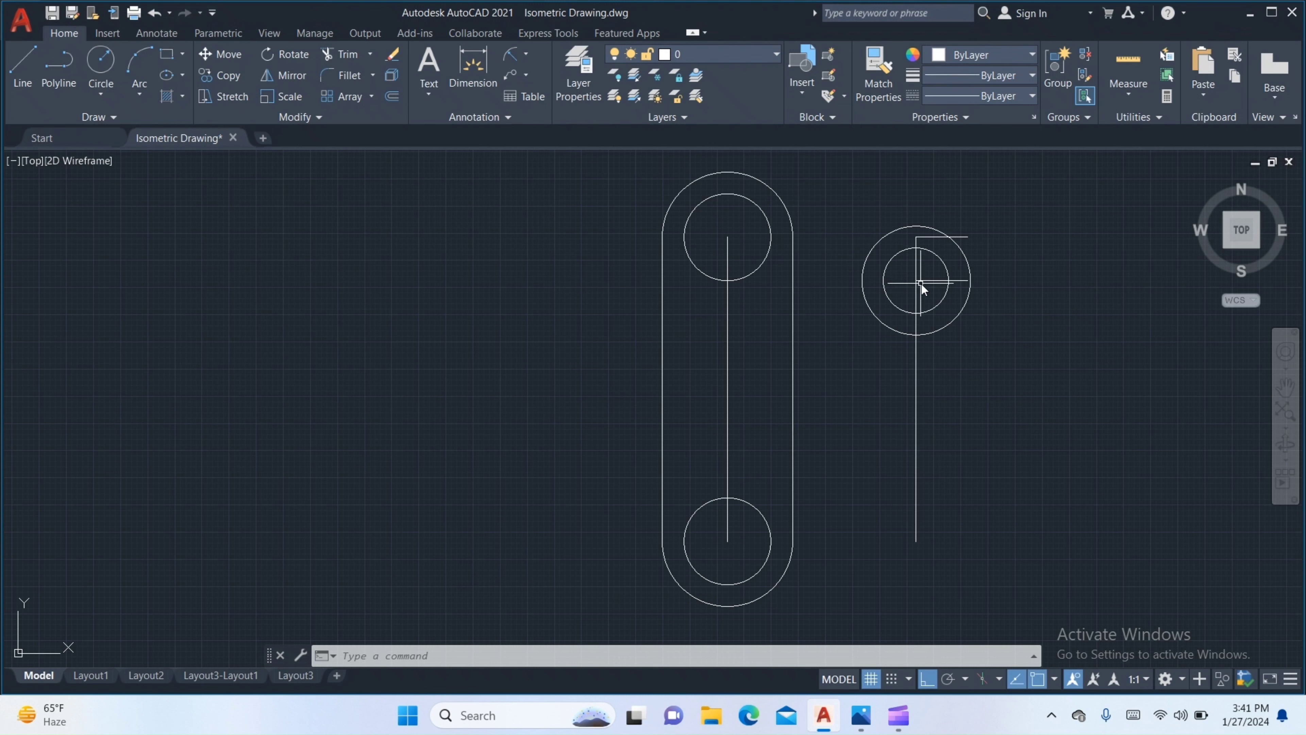
click(933, 282)
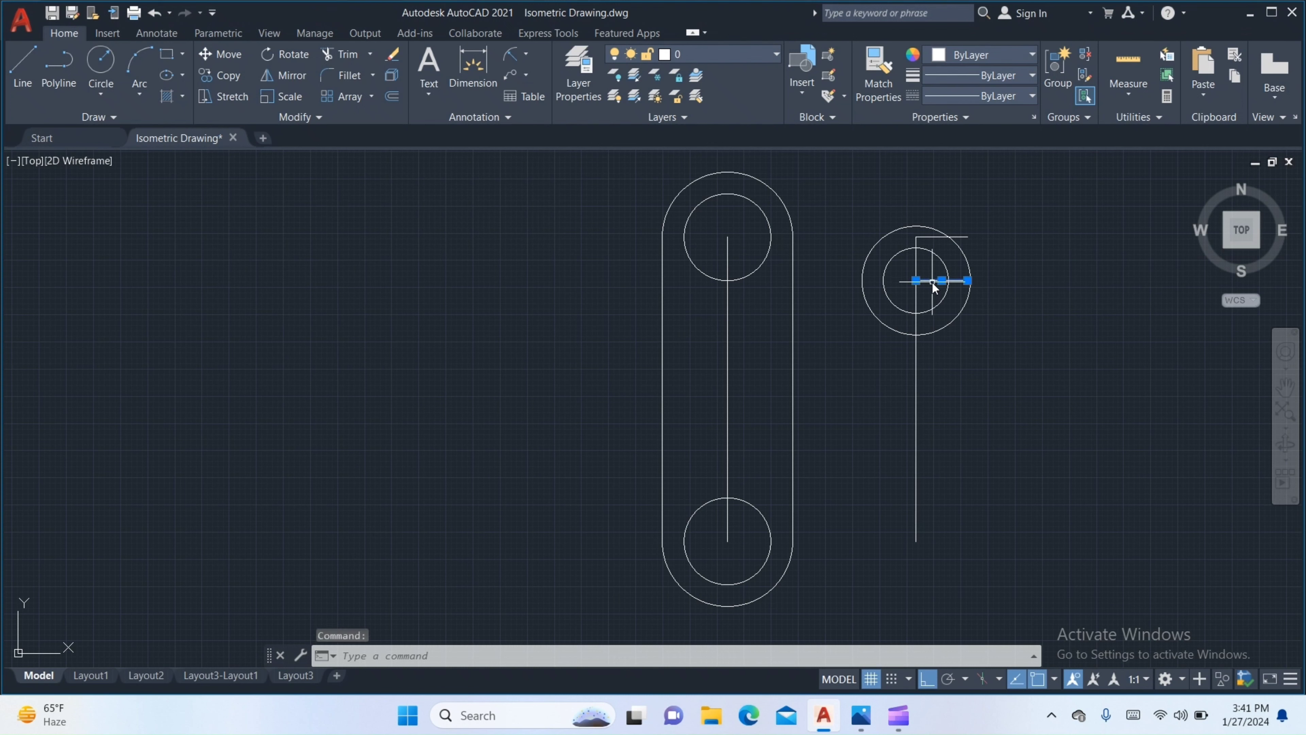
text(o)
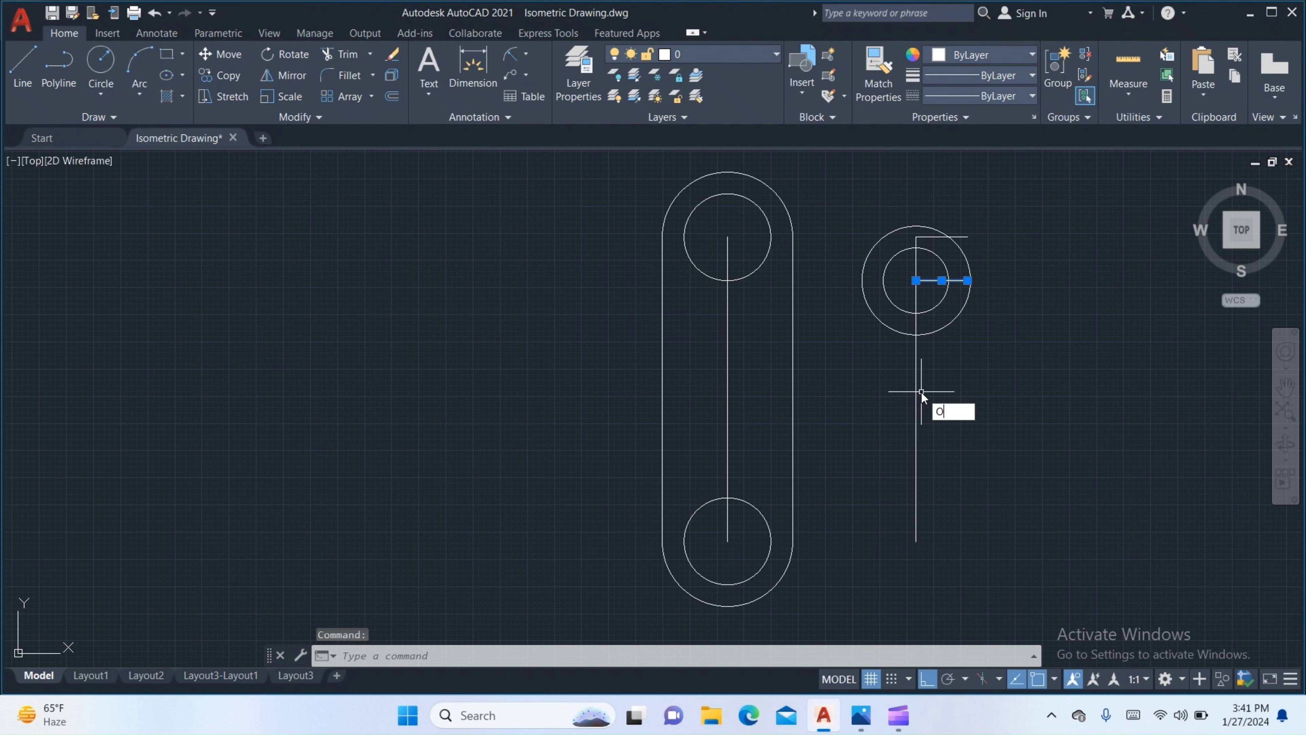
key(Return)
text(10)
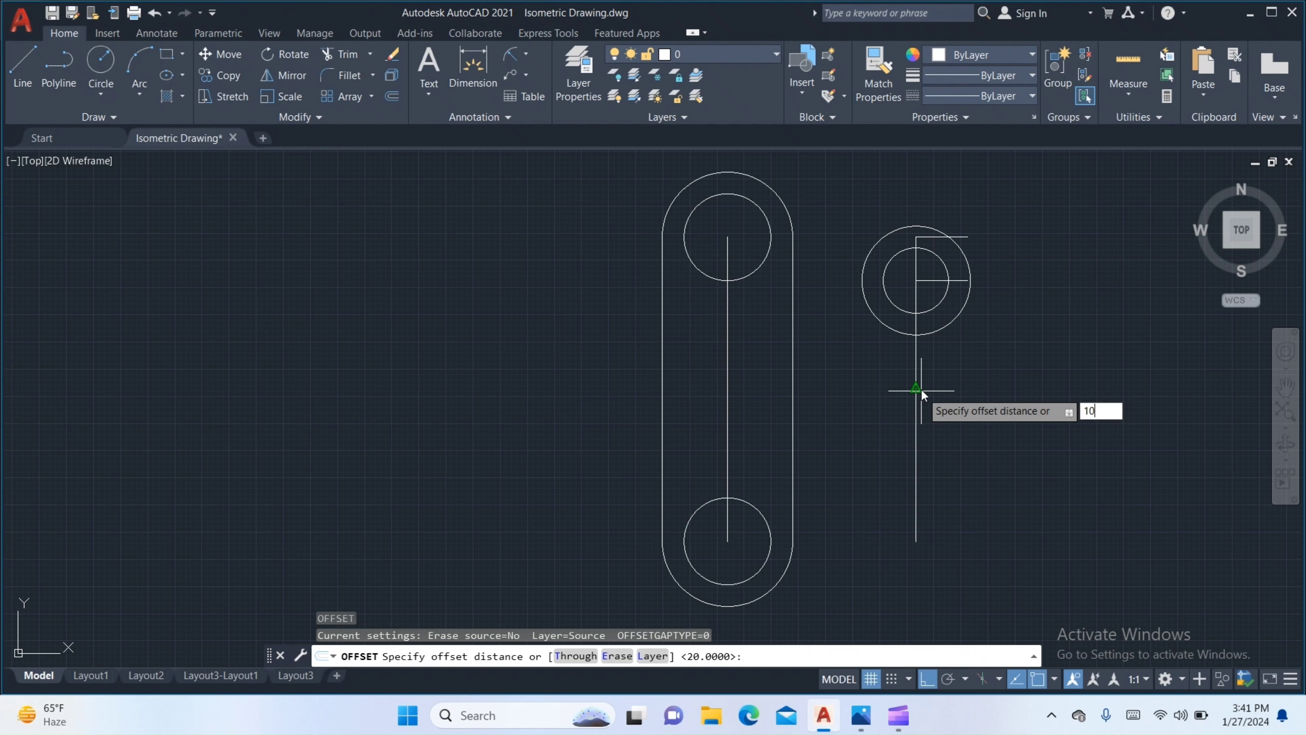
key(Return)
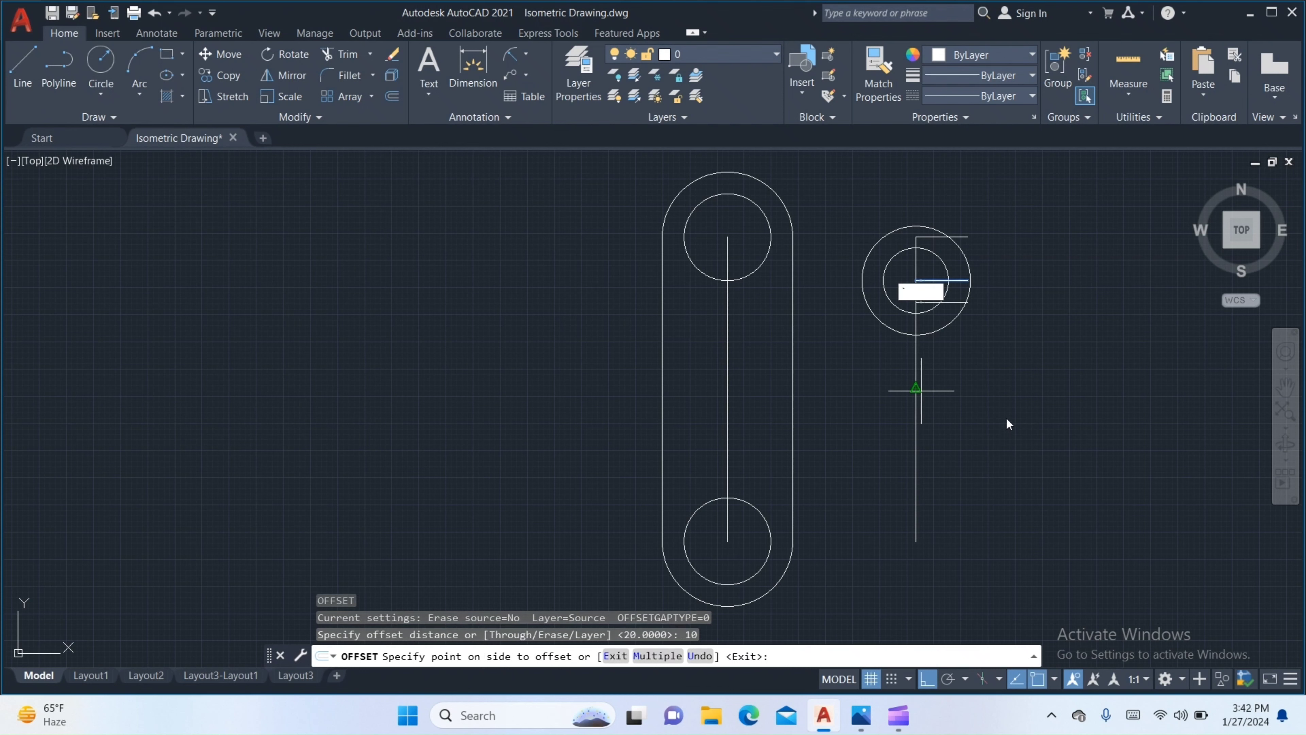
key(Escape)
Offset the short horizontal line through the circles' center 100 downward.
text(o)
key(Return)
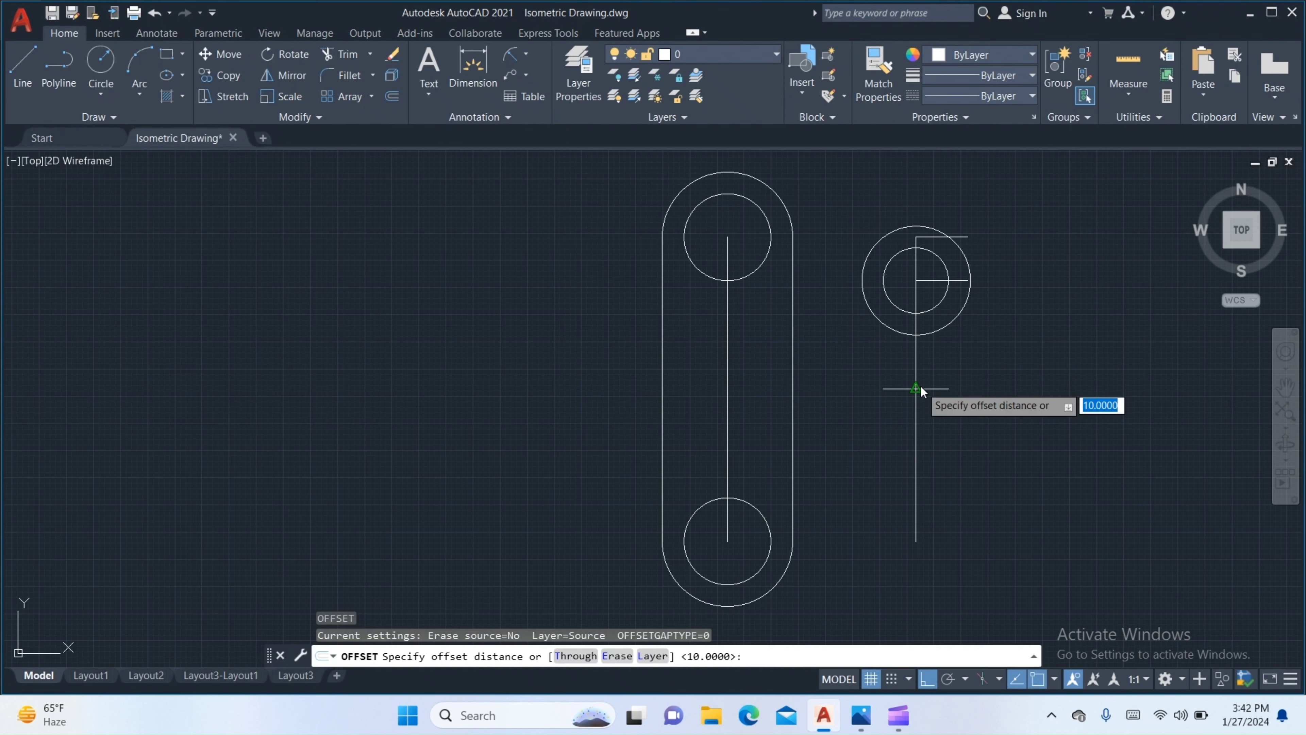
text(1)
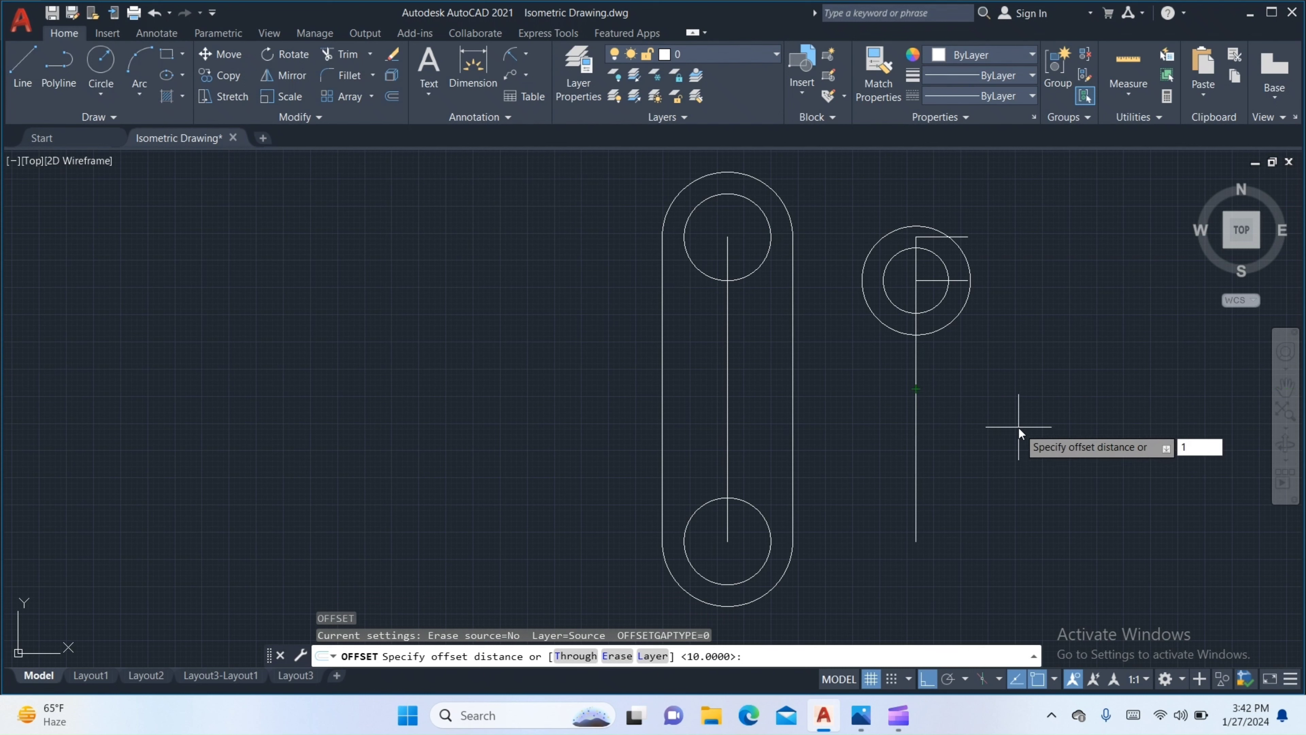
key(Return)
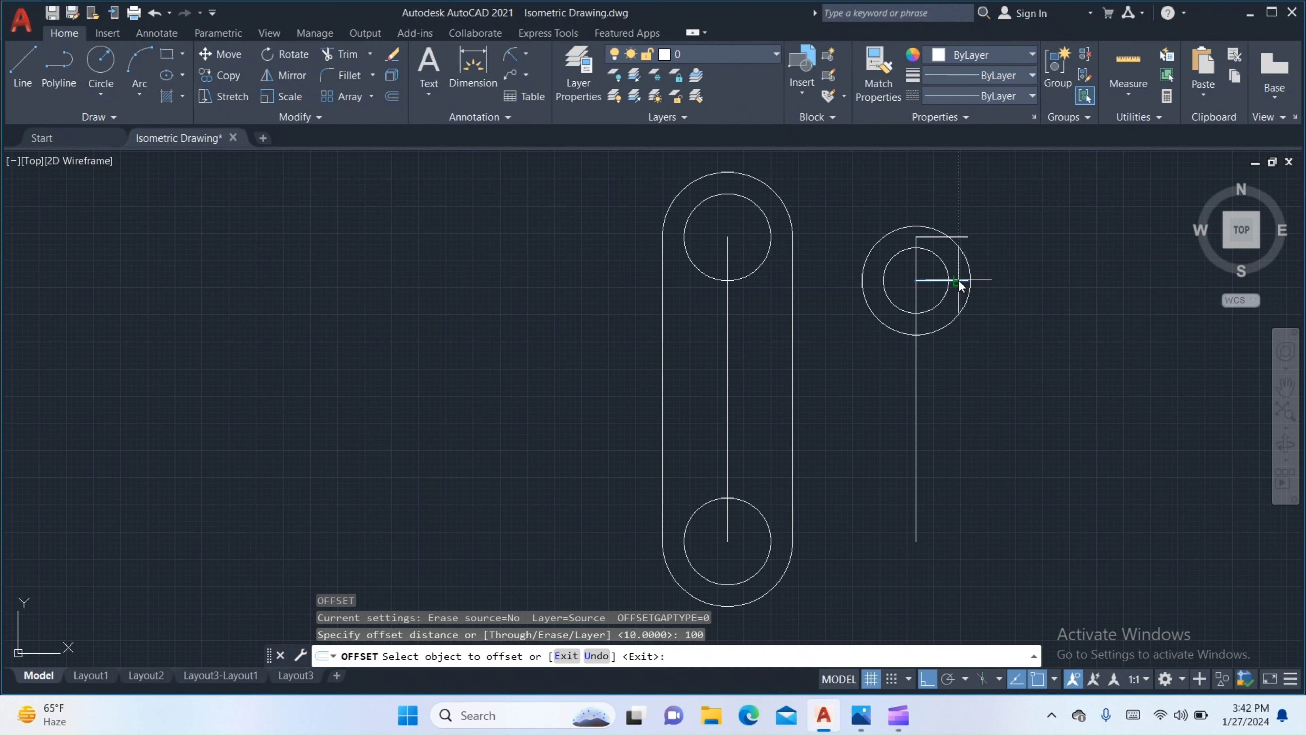
click(958, 280)
click(969, 401)
key(Return)
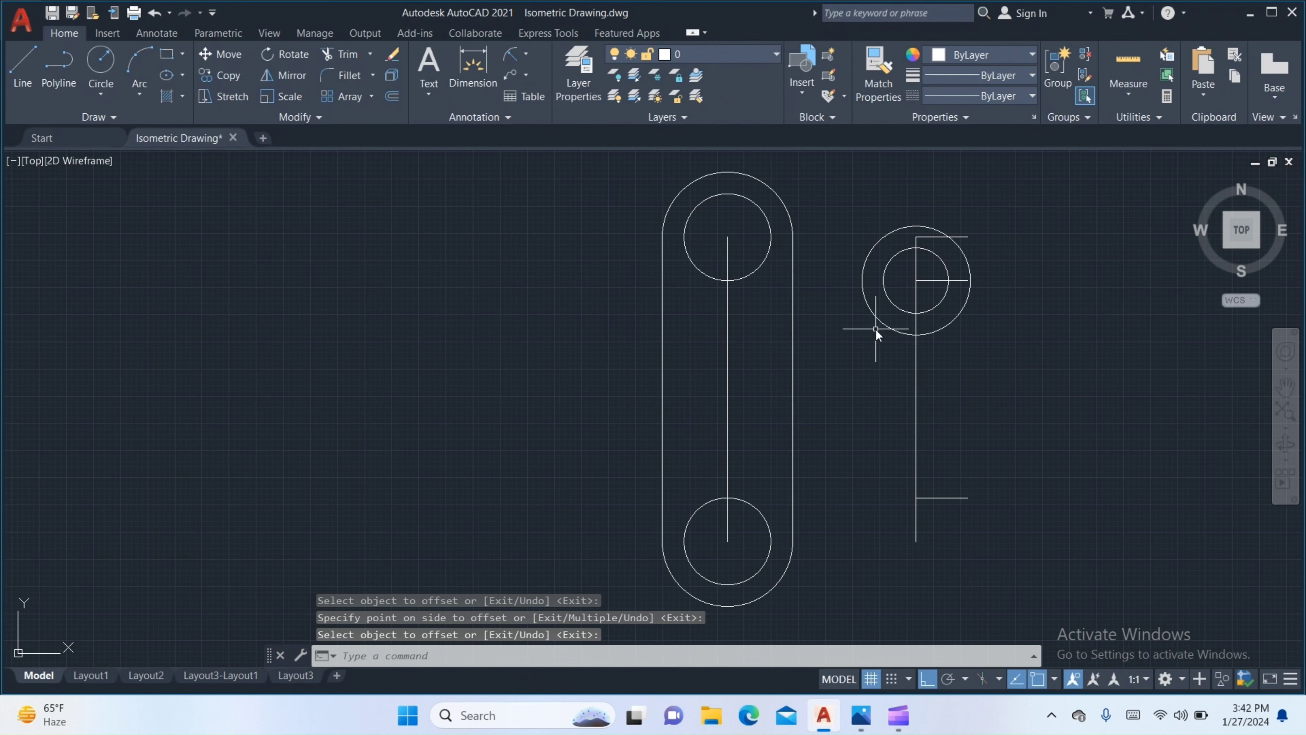
Copy the two concentric side circles from their center to where the lower short horizontal line meets the right vertical line.
click(881, 323)
click(894, 303)
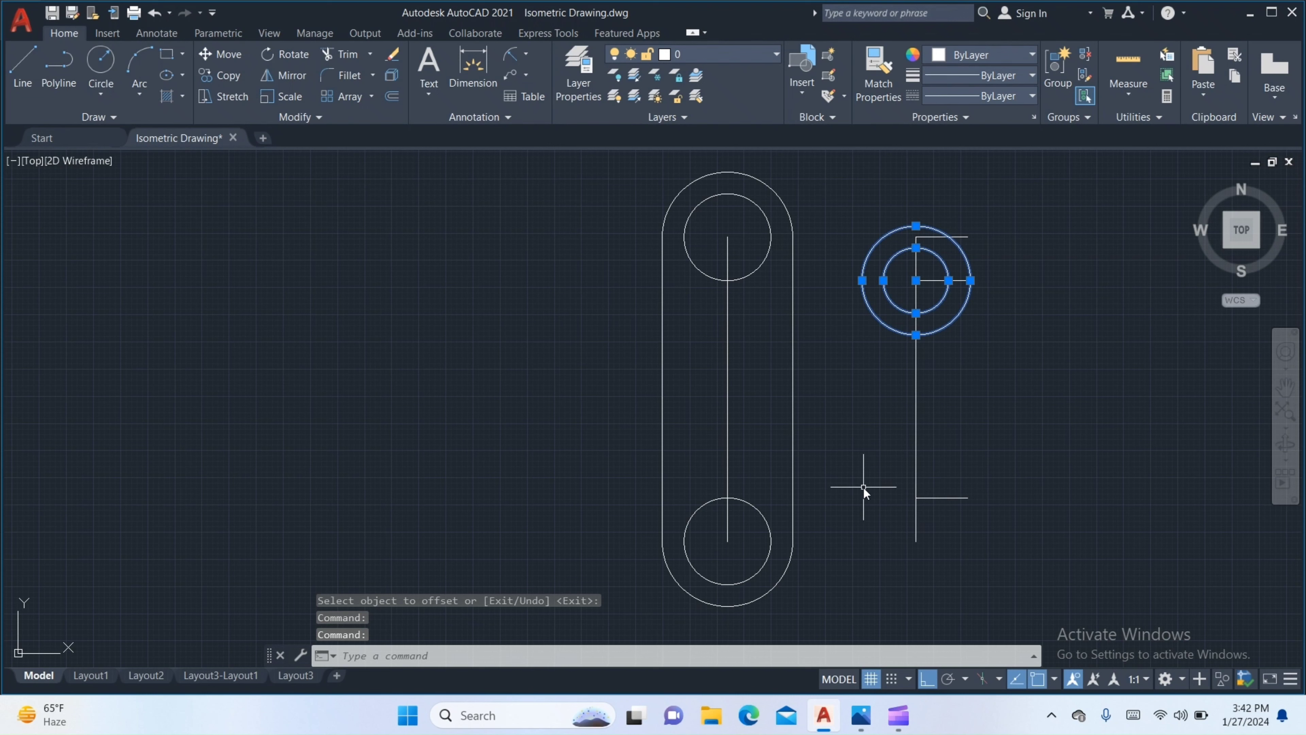
text(CO)
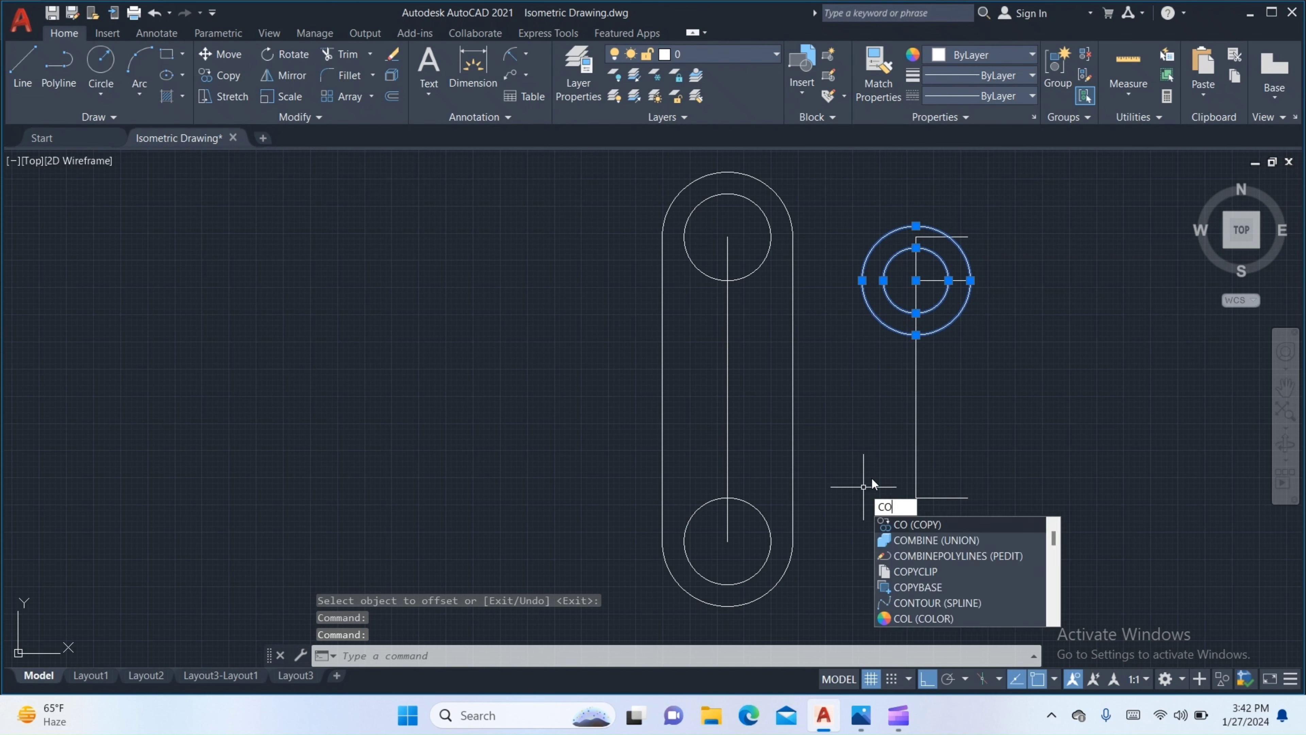
key(Return)
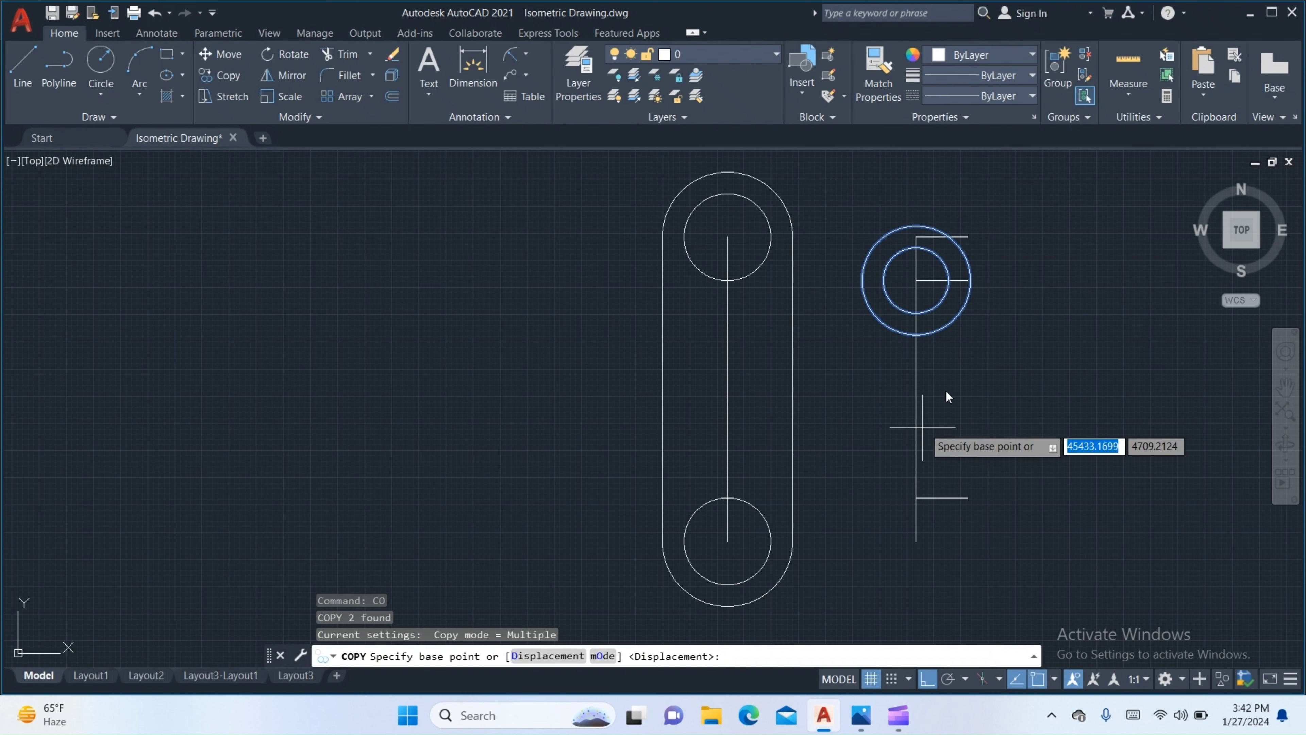
click(916, 280)
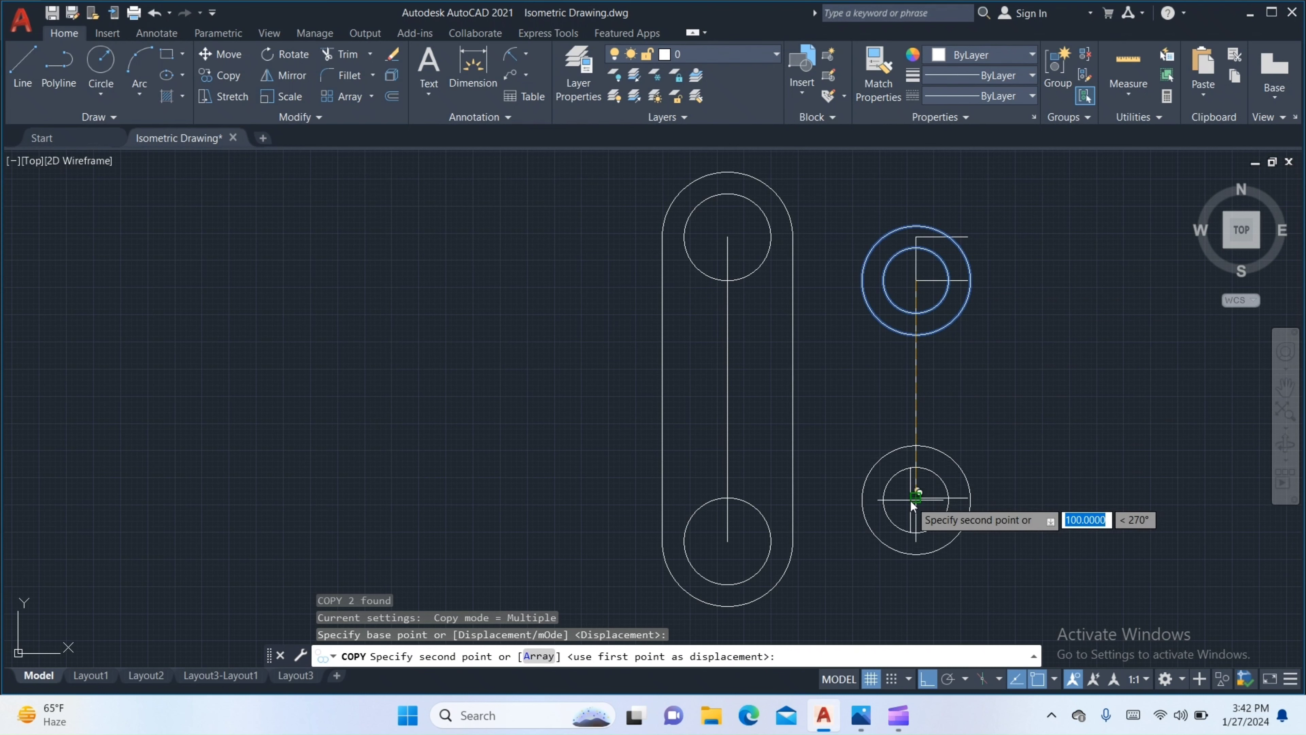
click(917, 498)
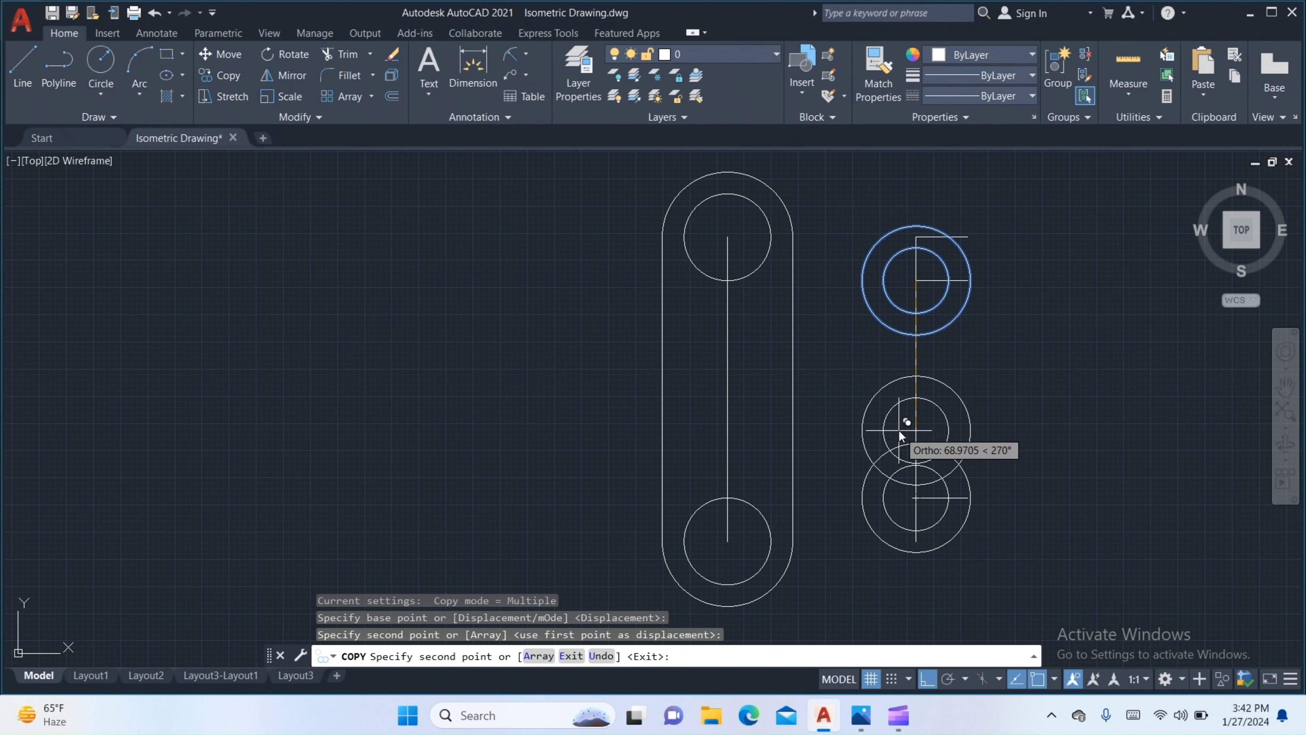
key(Return)
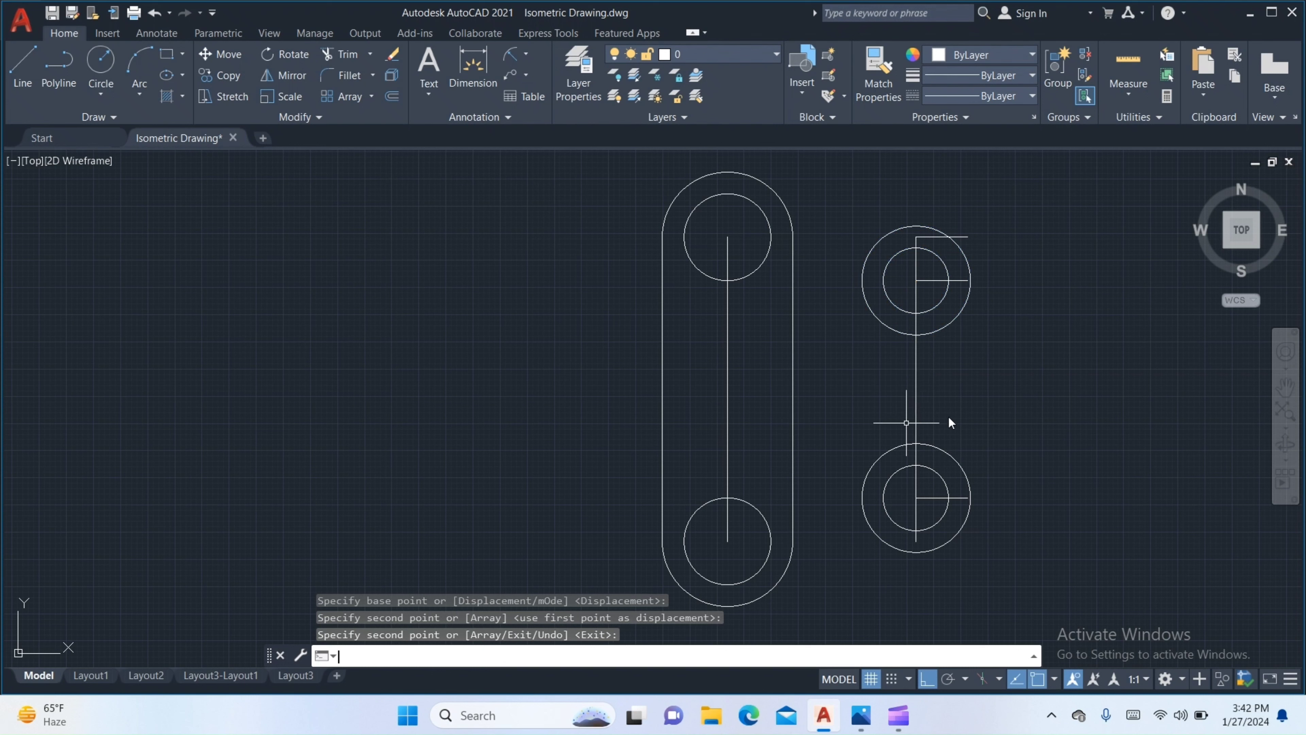
Delete the three short horizontal construction lines beside the right vertical line.
click(924, 498)
click(935, 278)
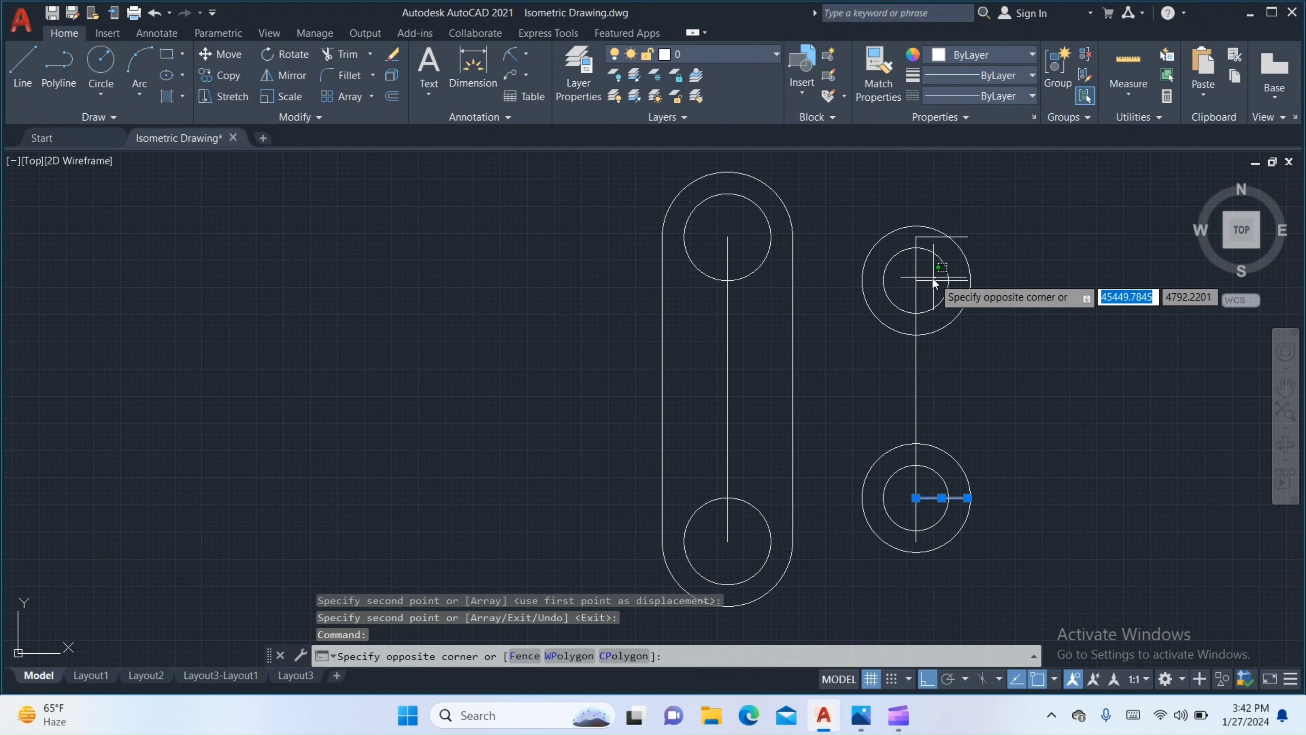
click(929, 280)
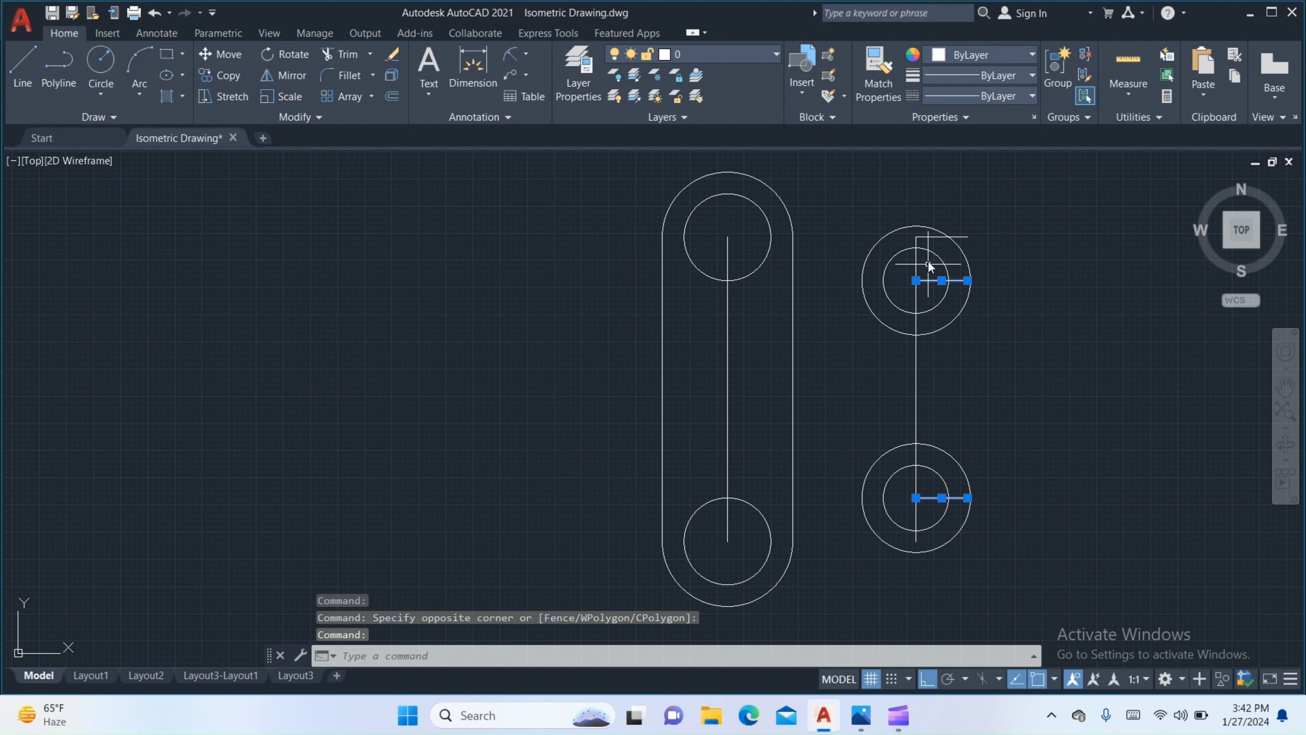
click(924, 239)
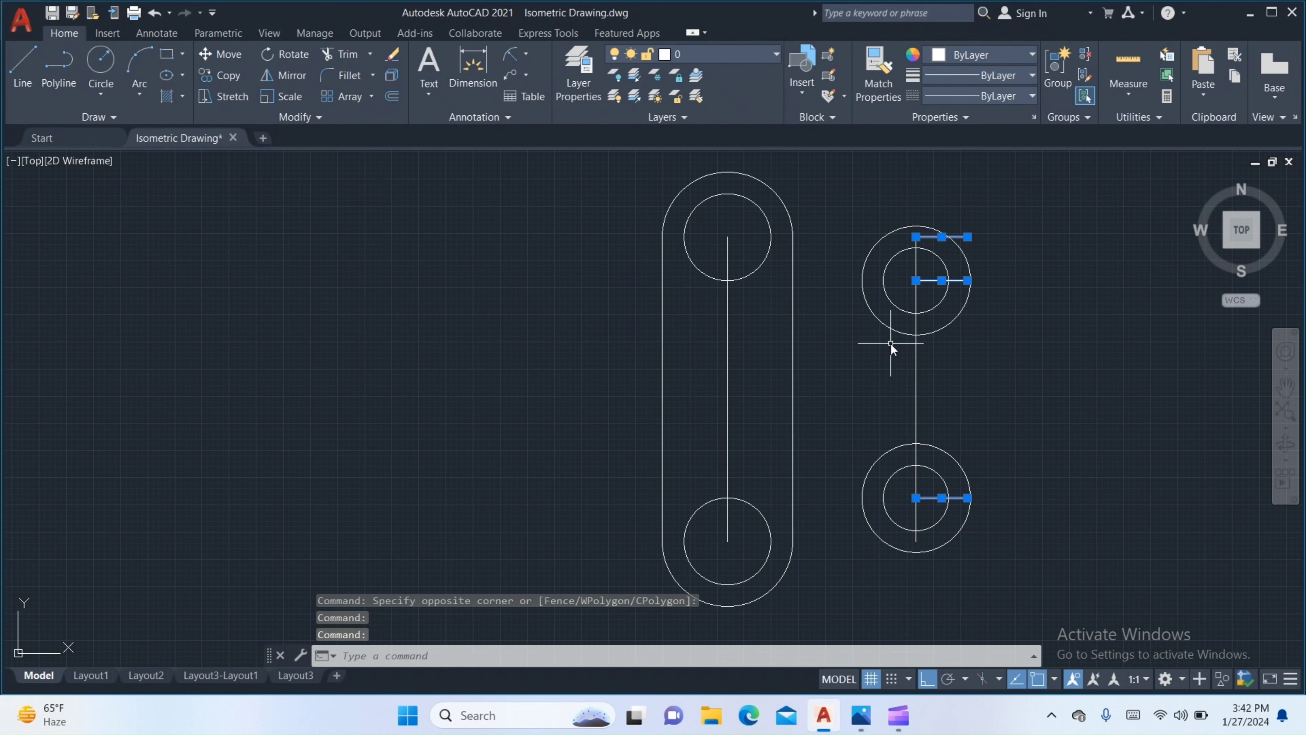
key(Delete)
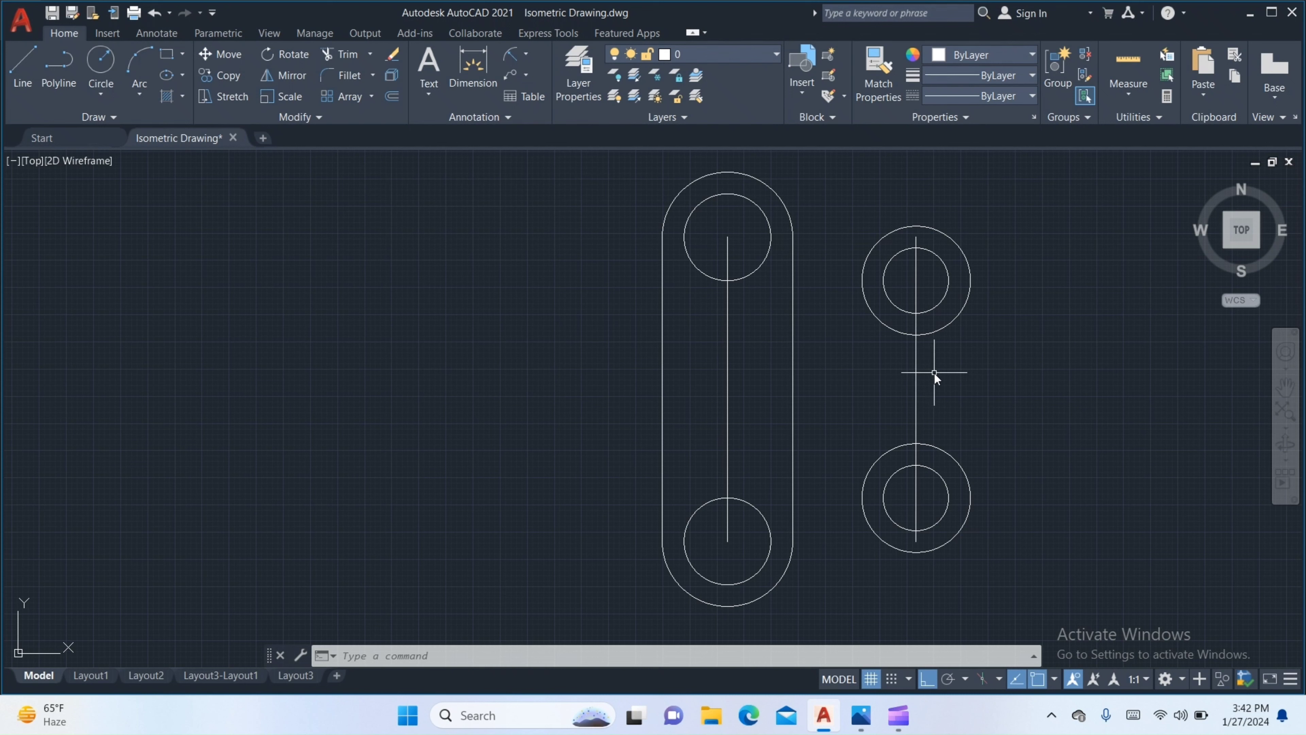
Draw a horizontal line from the center of each pair of side circles to the right edge of its inner circle.
text(l)
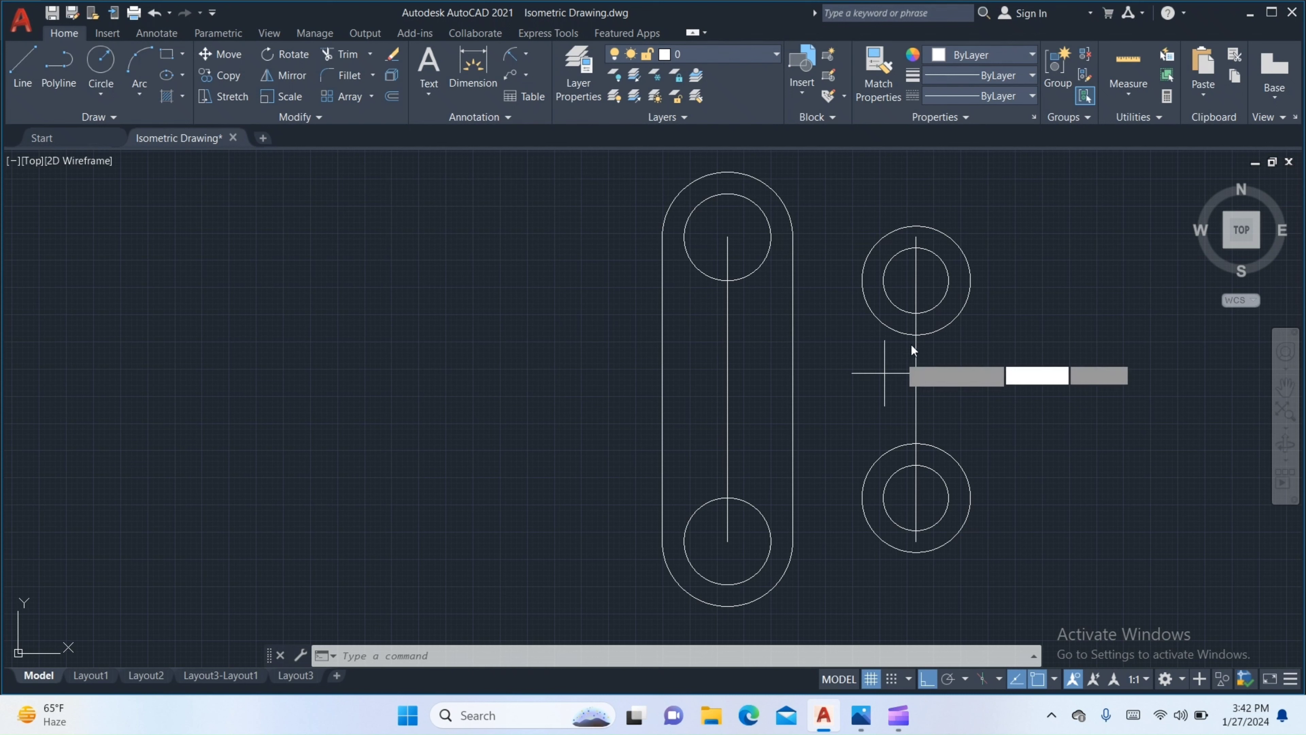
key(Return)
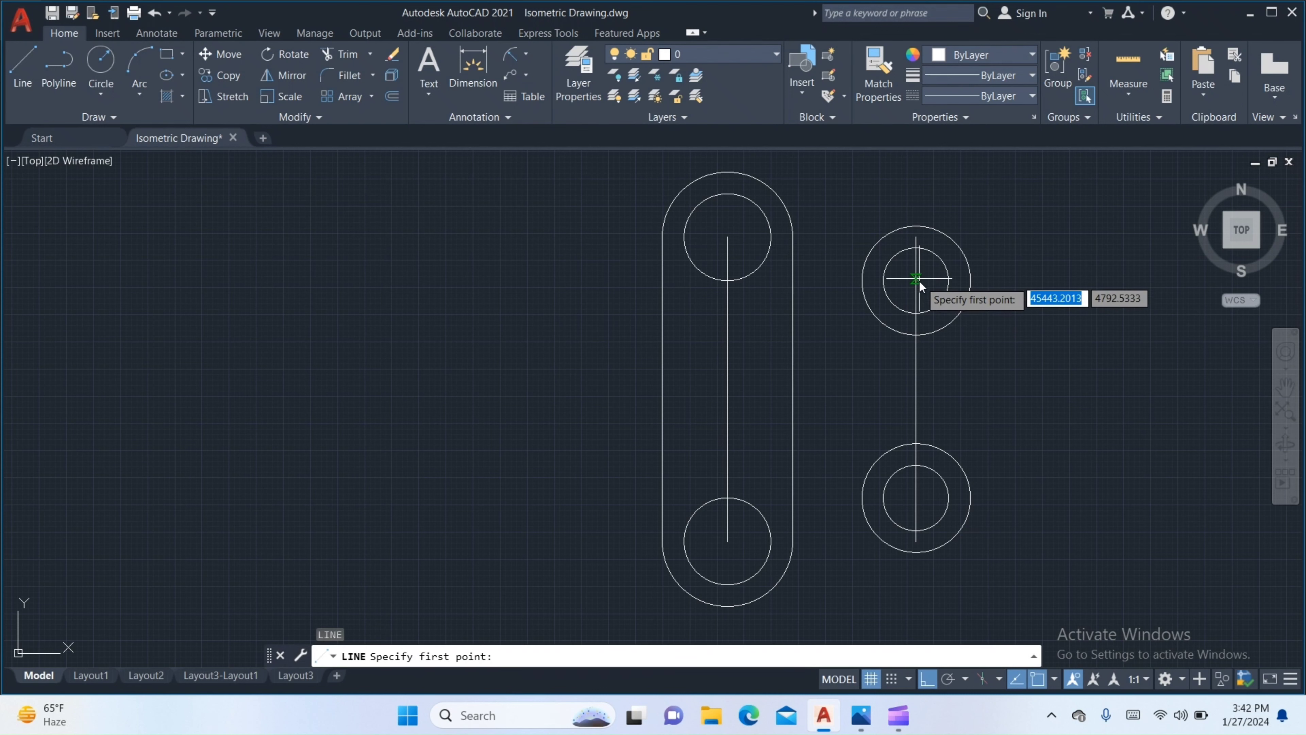
click(948, 286)
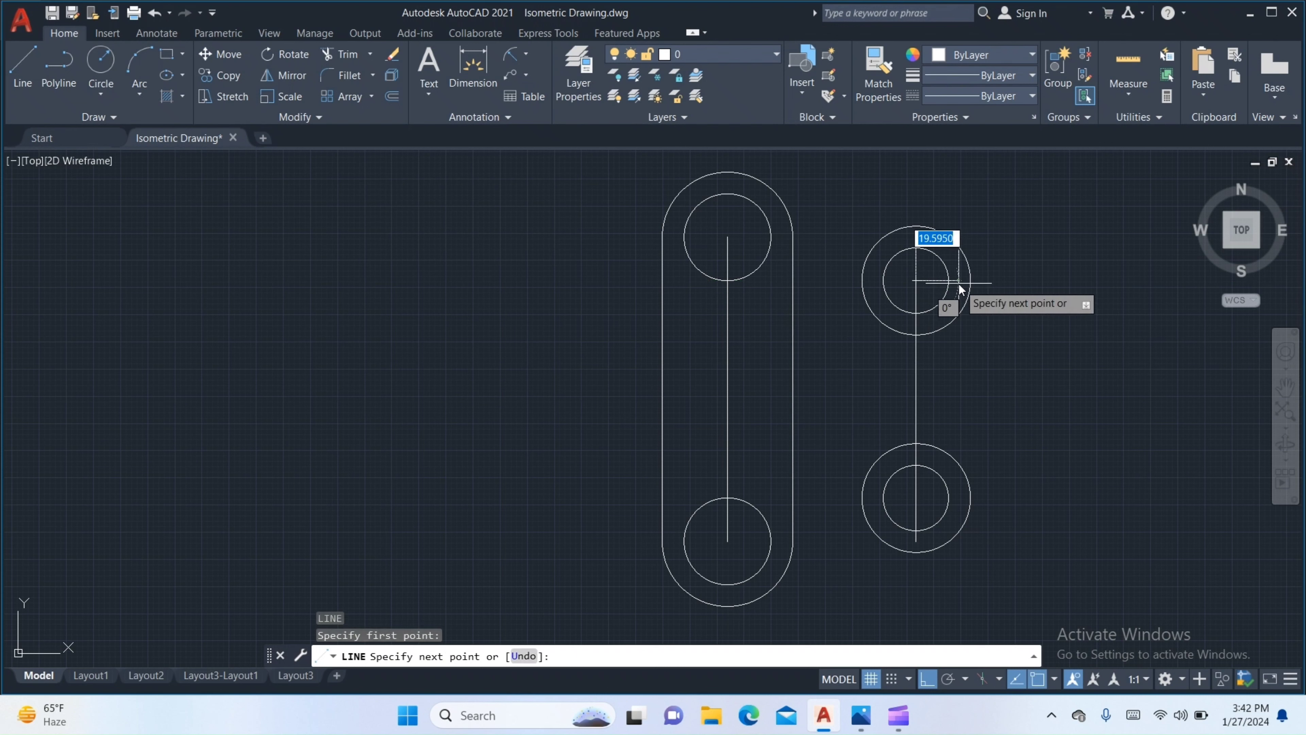
click(949, 283)
key(Return)
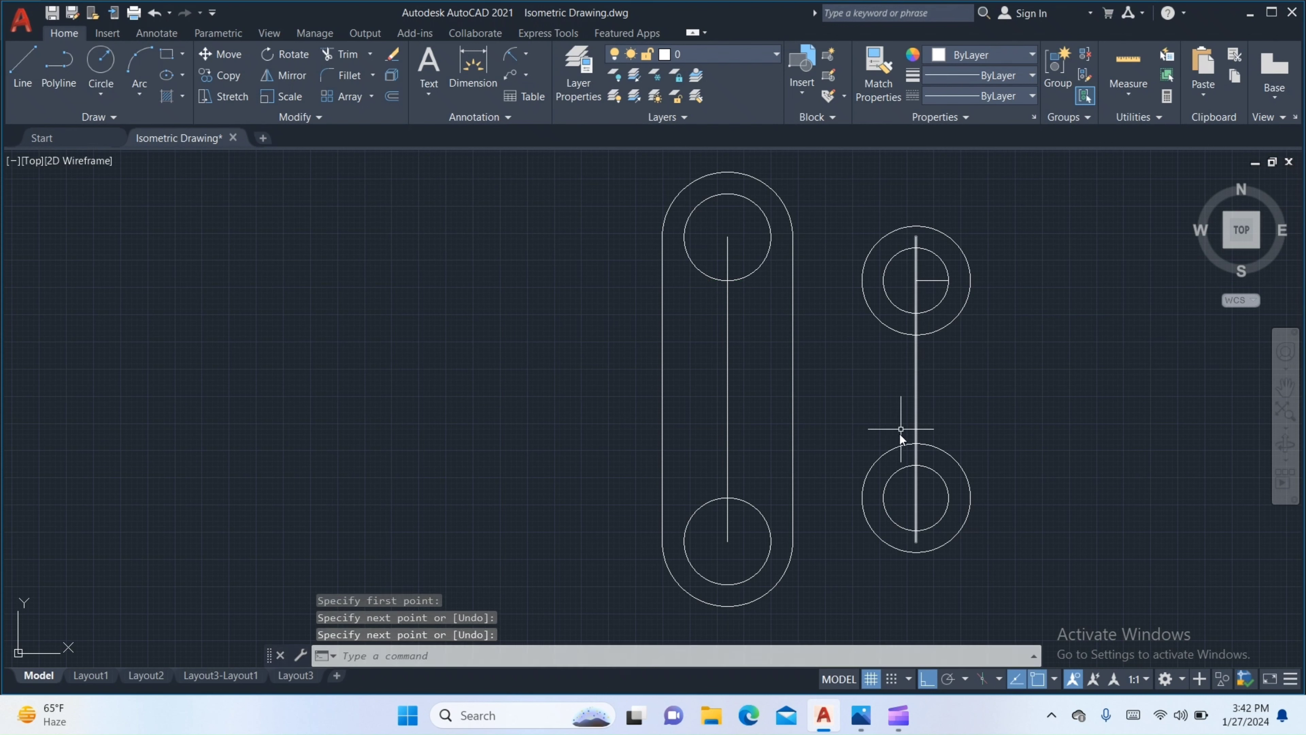
key(Return)
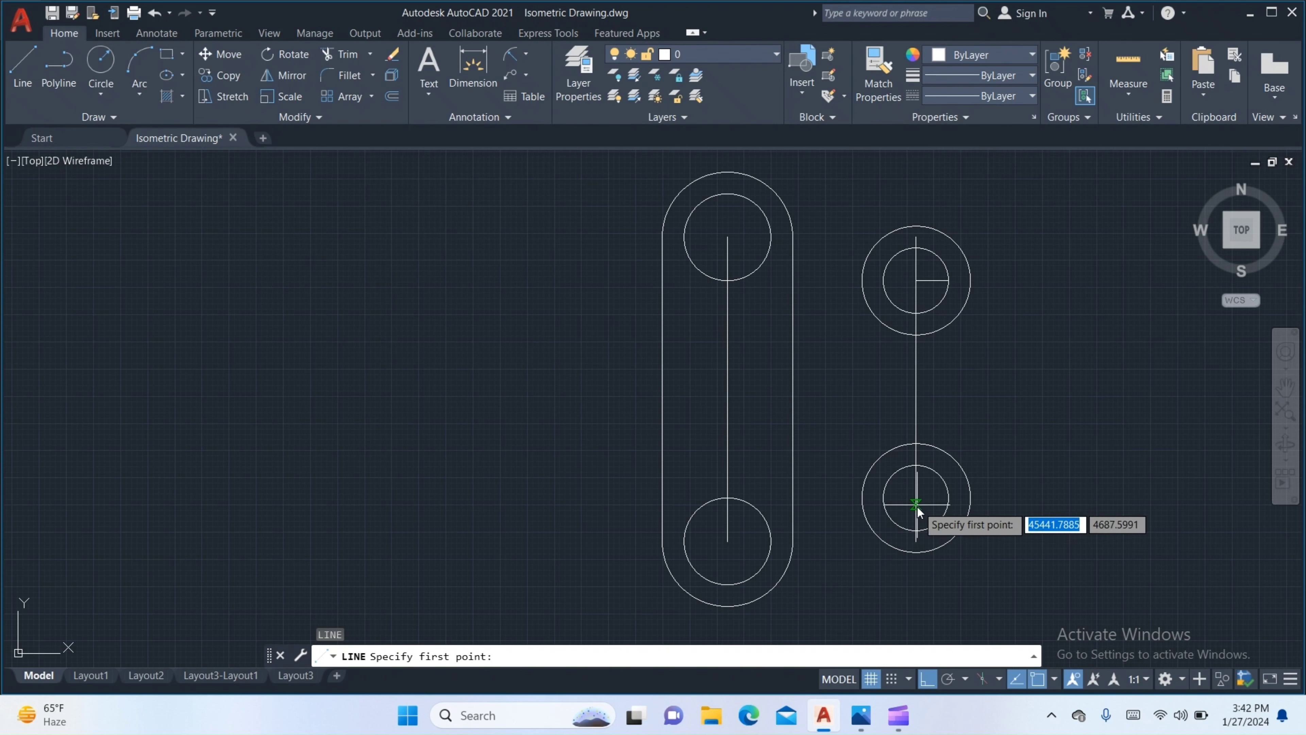
click(917, 497)
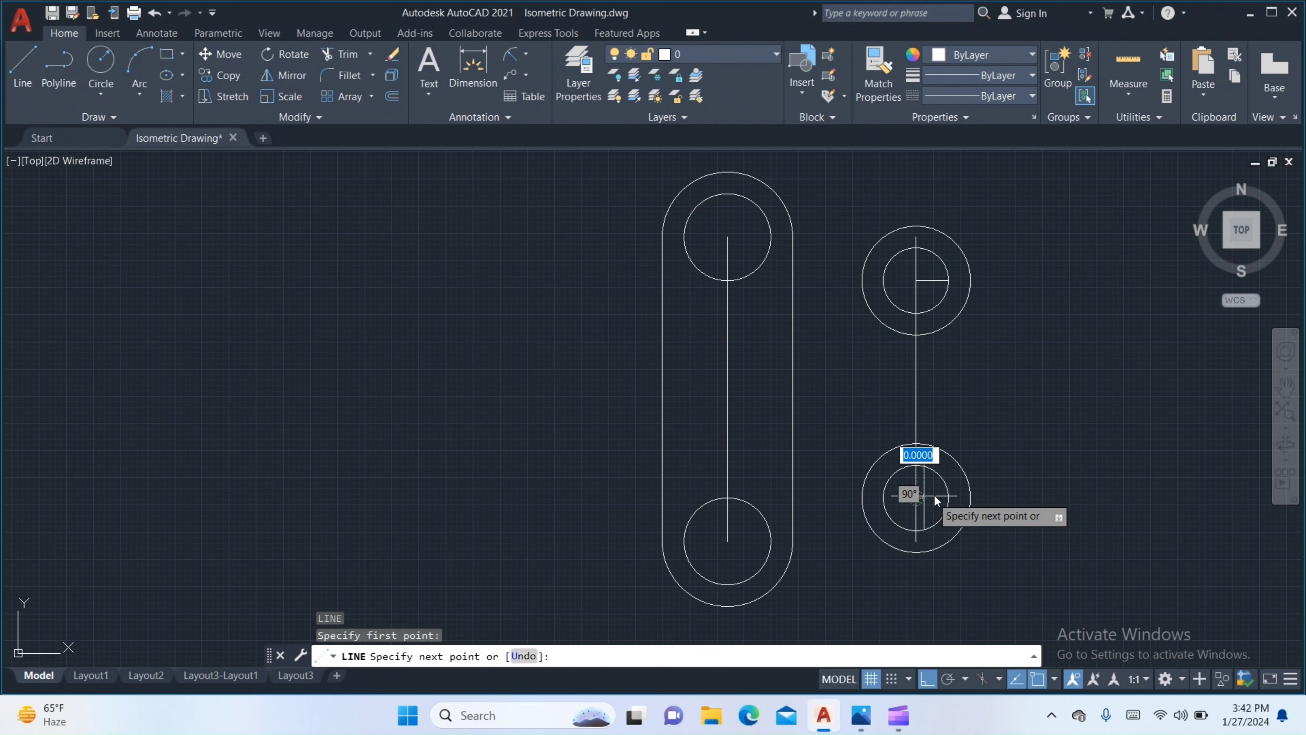
click(949, 496)
key(Return)
Trim the right vertical line's ends back to the side circles' centers and remove the two short horizontal lines.
text(tr)
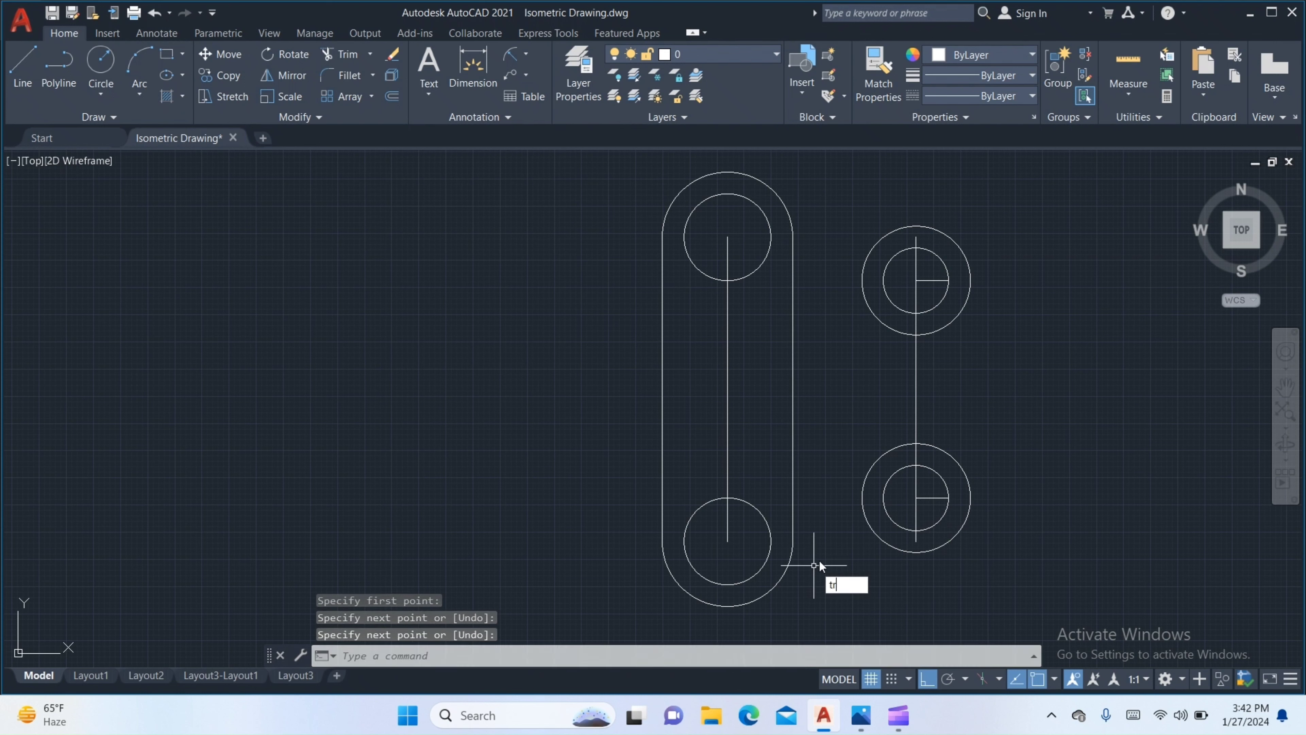
key(Return)
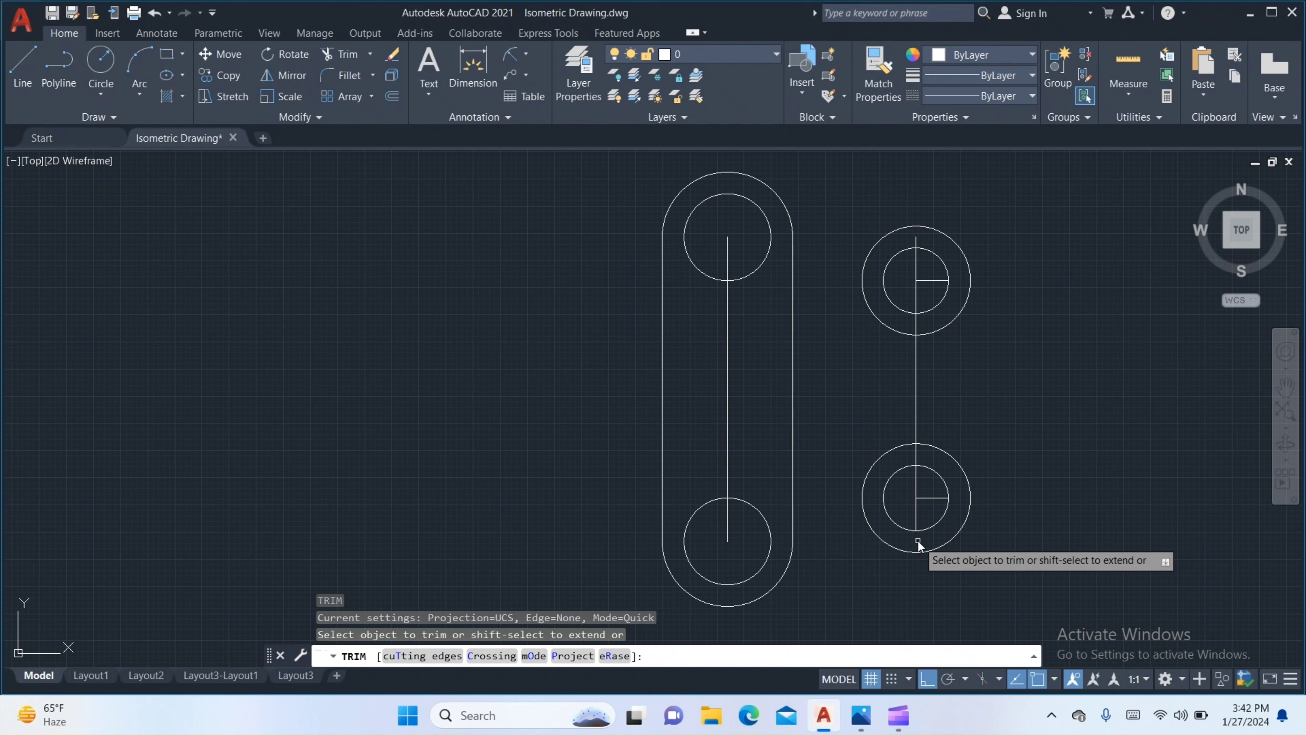
click(918, 540)
click(916, 522)
click(931, 498)
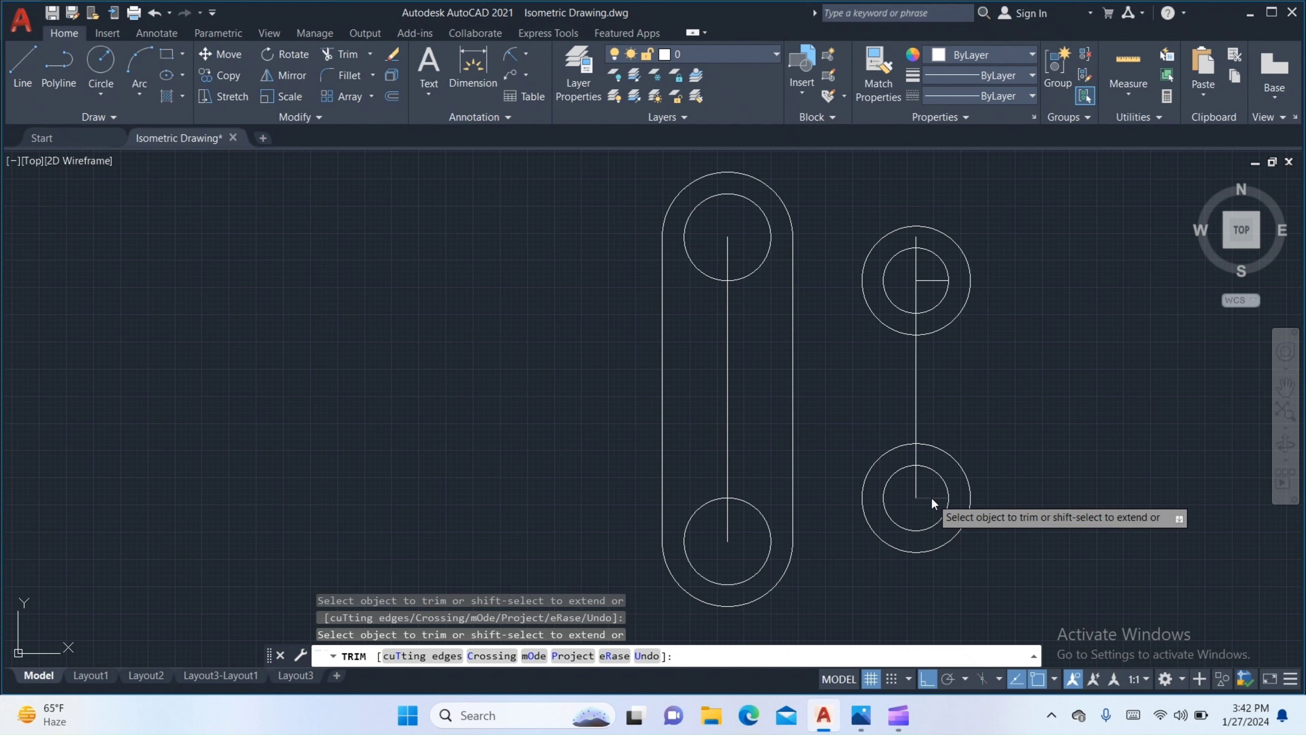
click(944, 281)
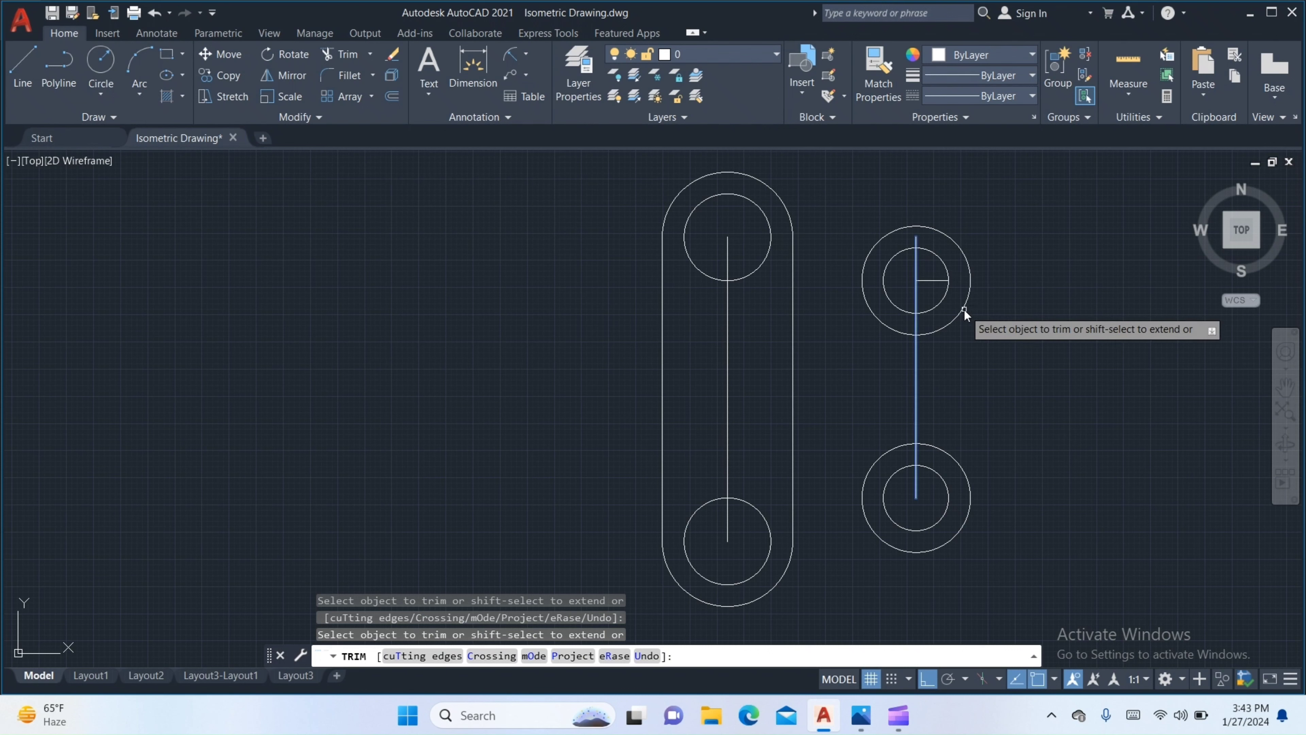
key(ctrl+z)
drag(919, 239, 915, 257)
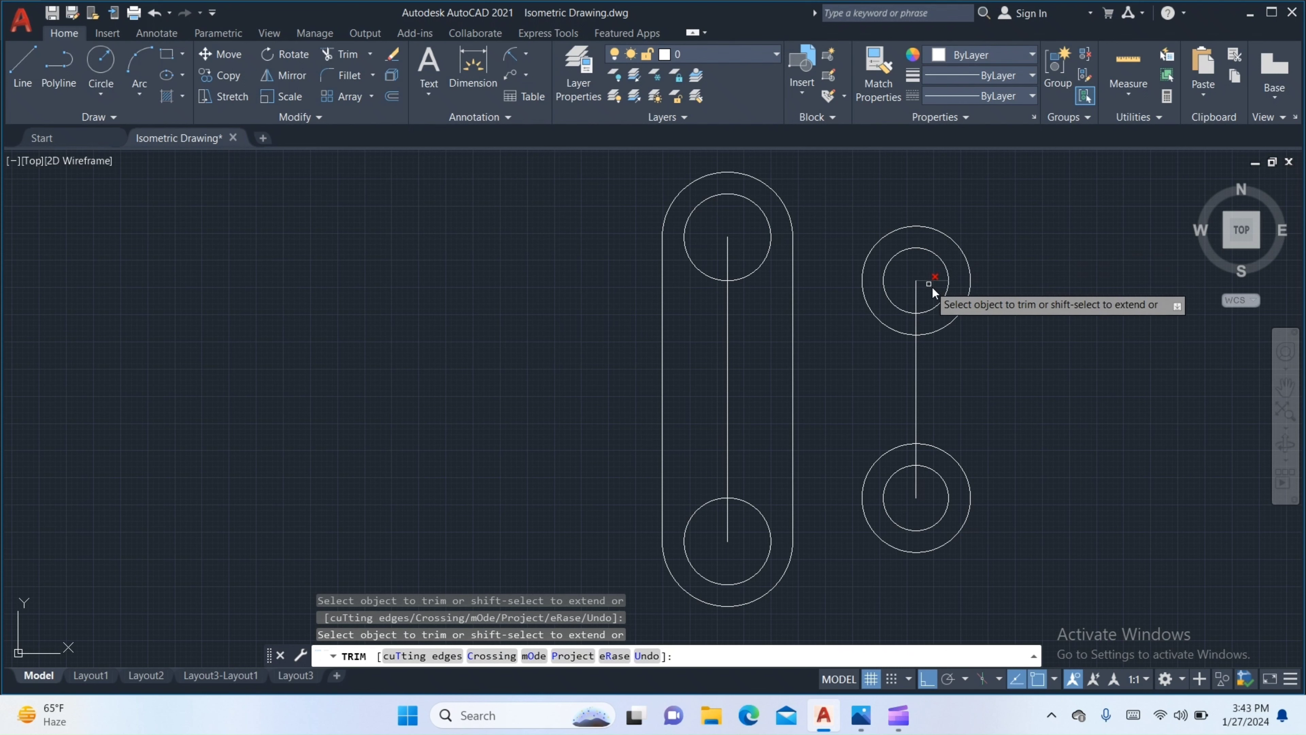
key(Escape)
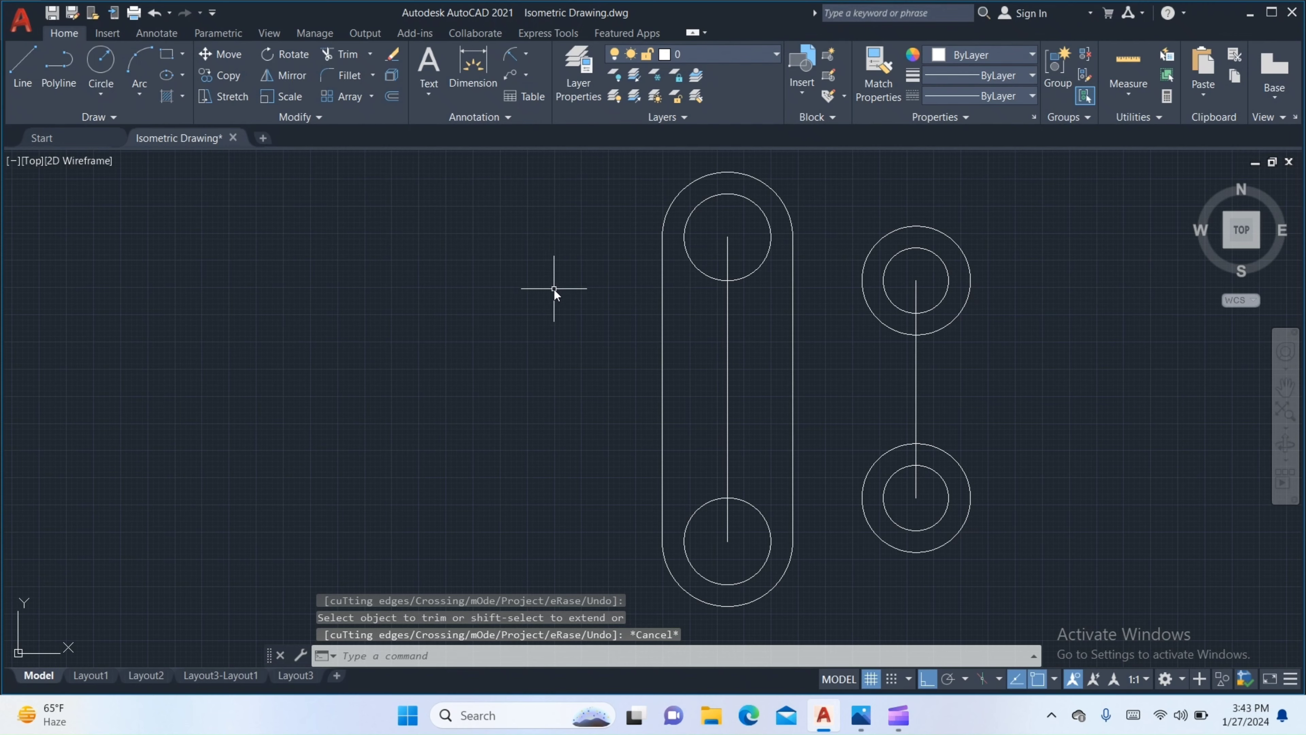
Delete the vertical center line inside the central slot shape.
middle_drag(490, 271, 457, 256)
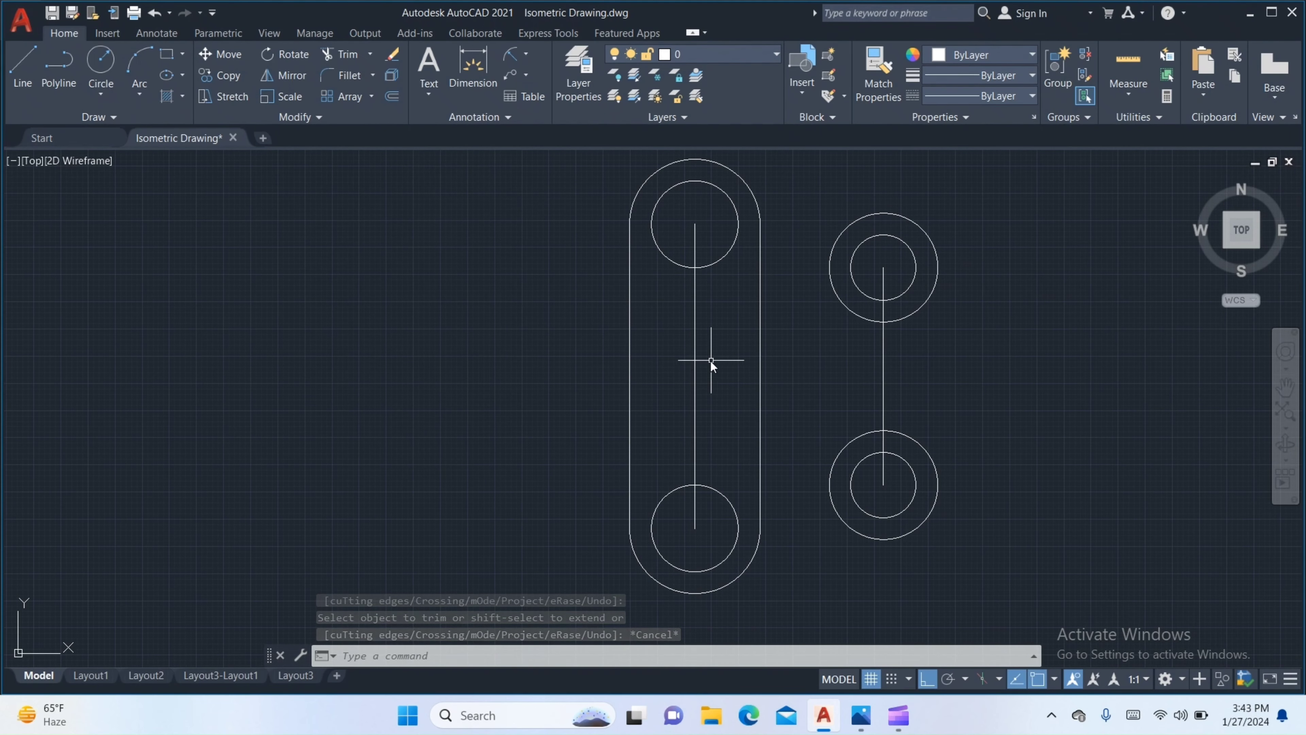
click(698, 351)
click(694, 347)
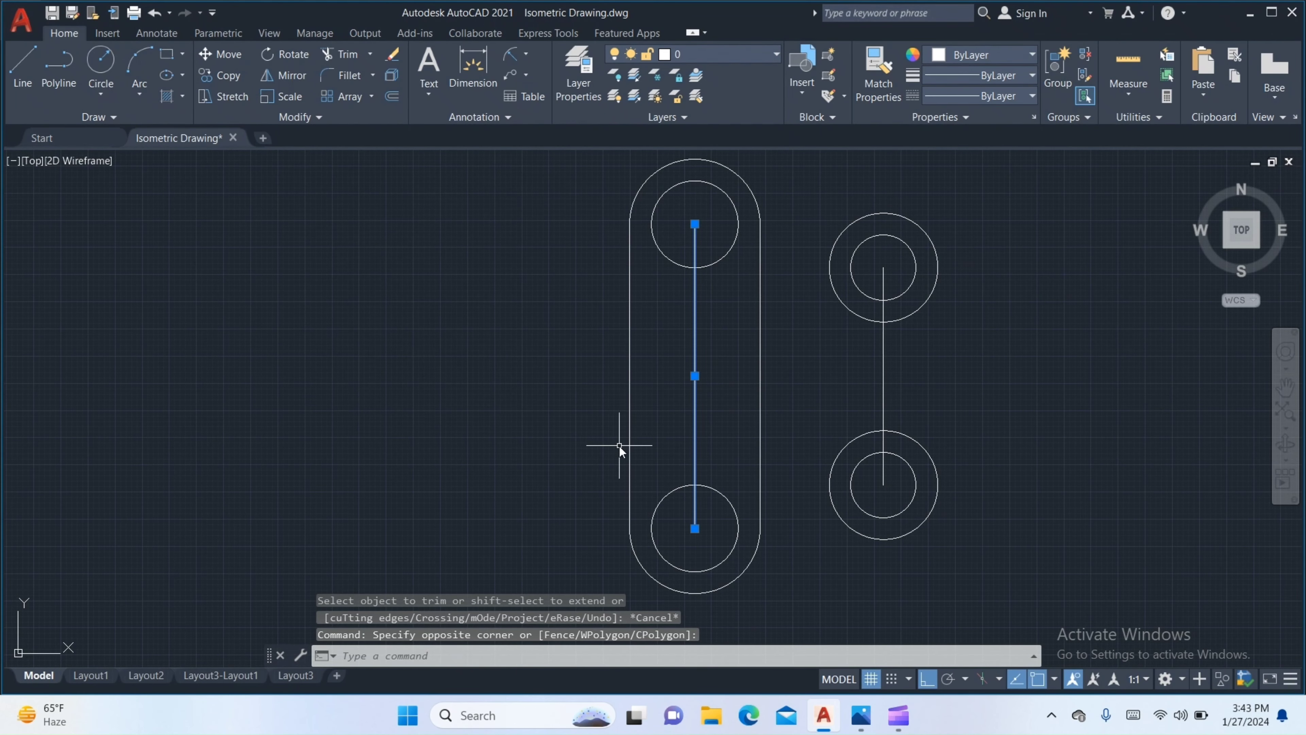
key(Delete)
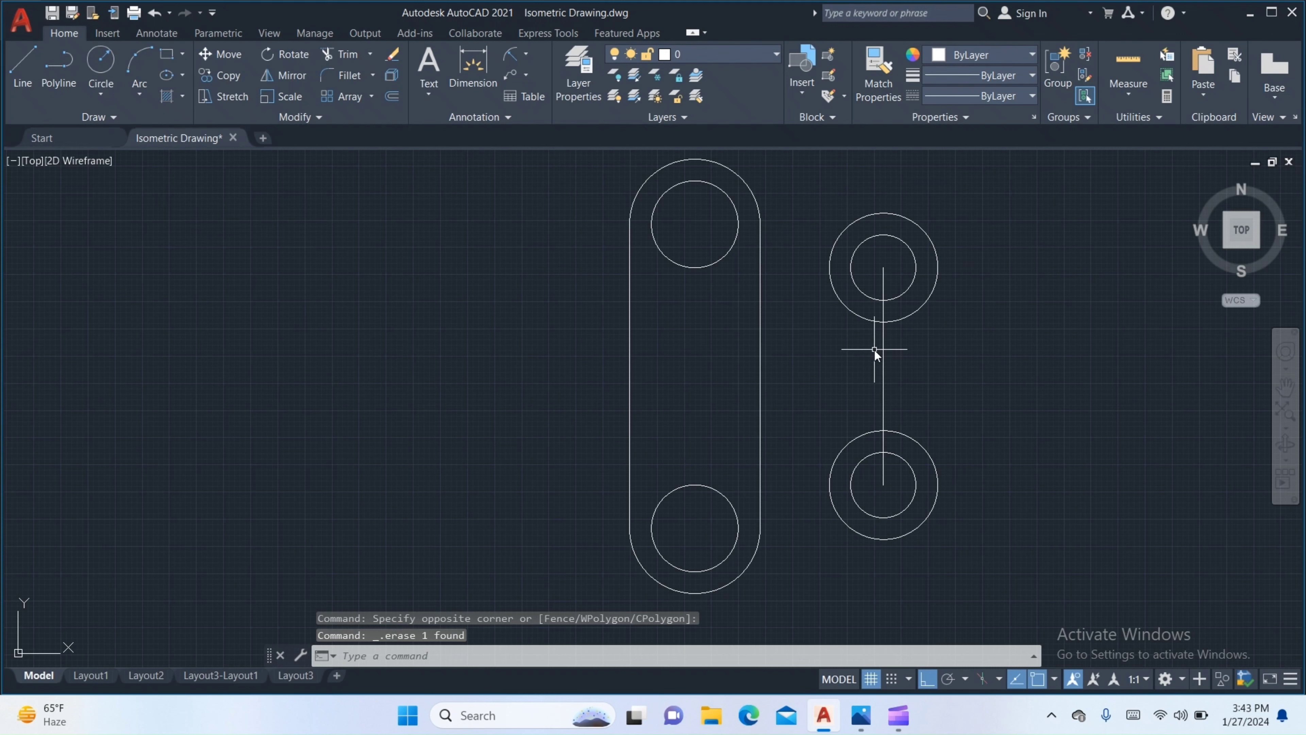
Give the vertical line between the side circles the CENTER linetype with a linetype scale of 10.
click(883, 351)
click(1000, 95)
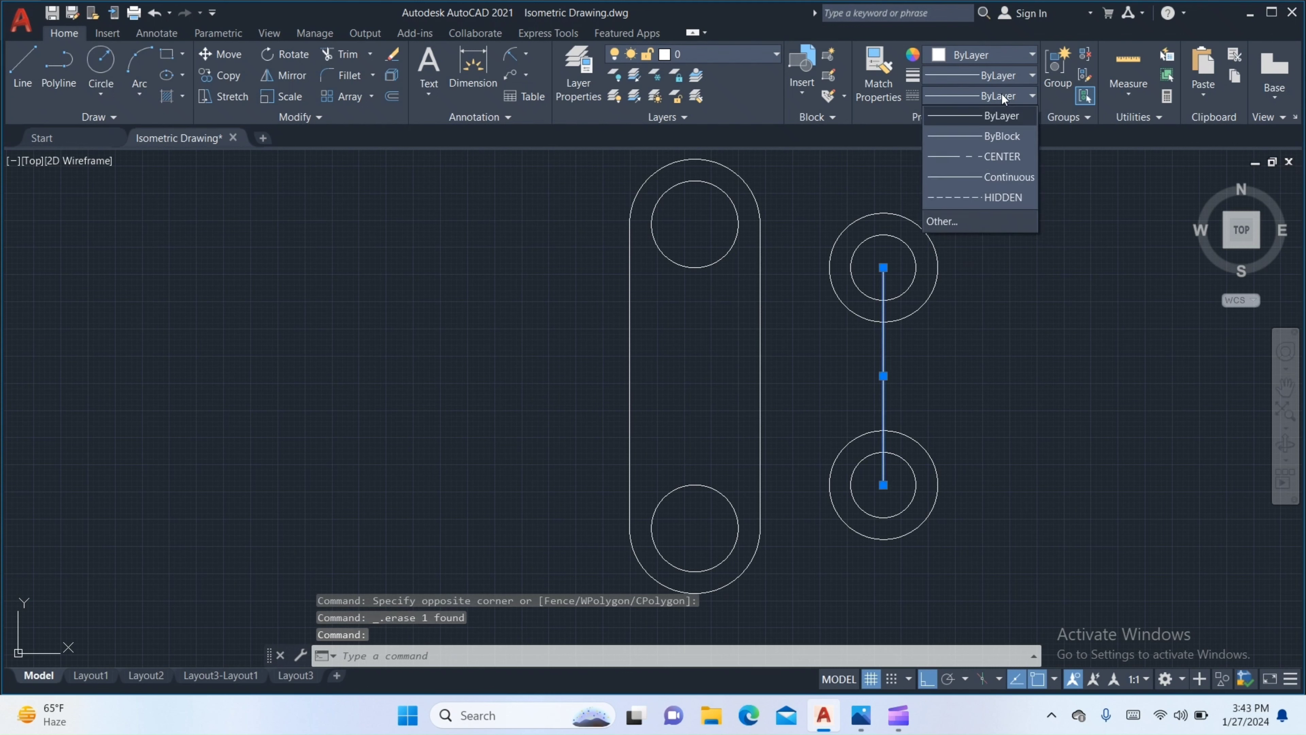
click(978, 161)
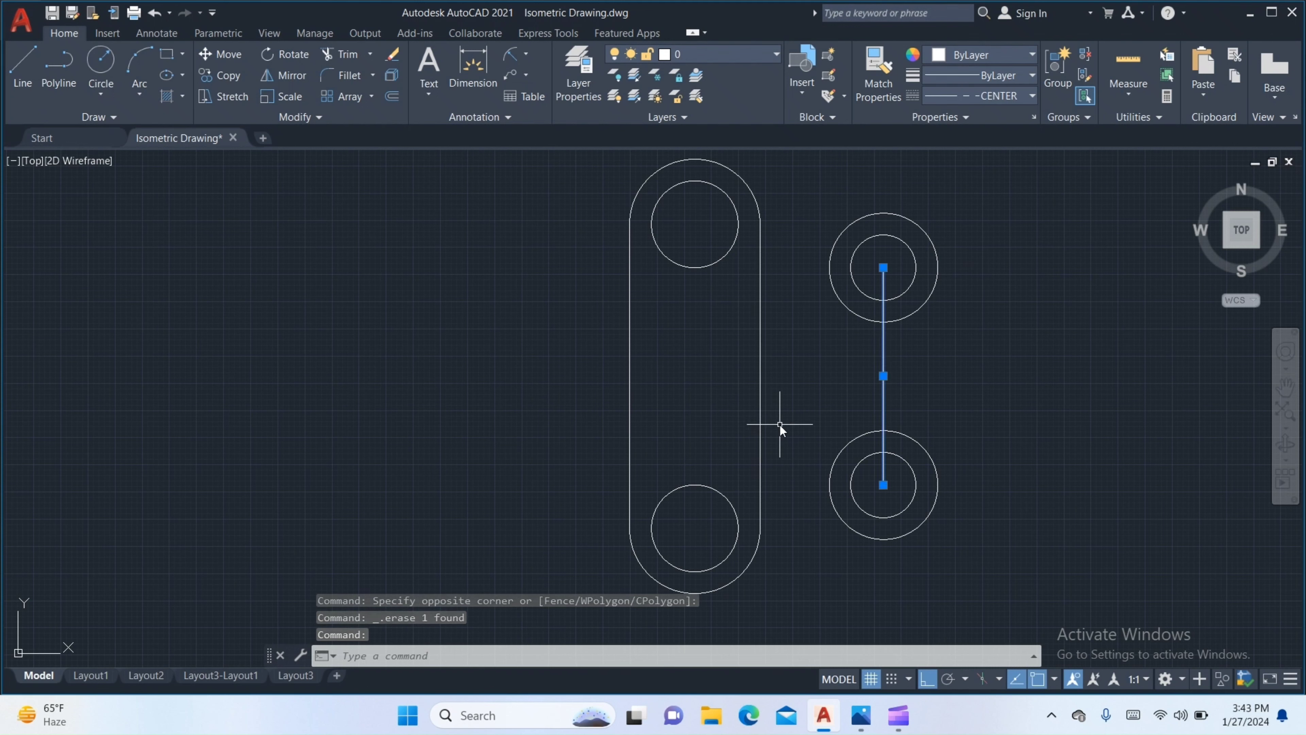
text(PR)
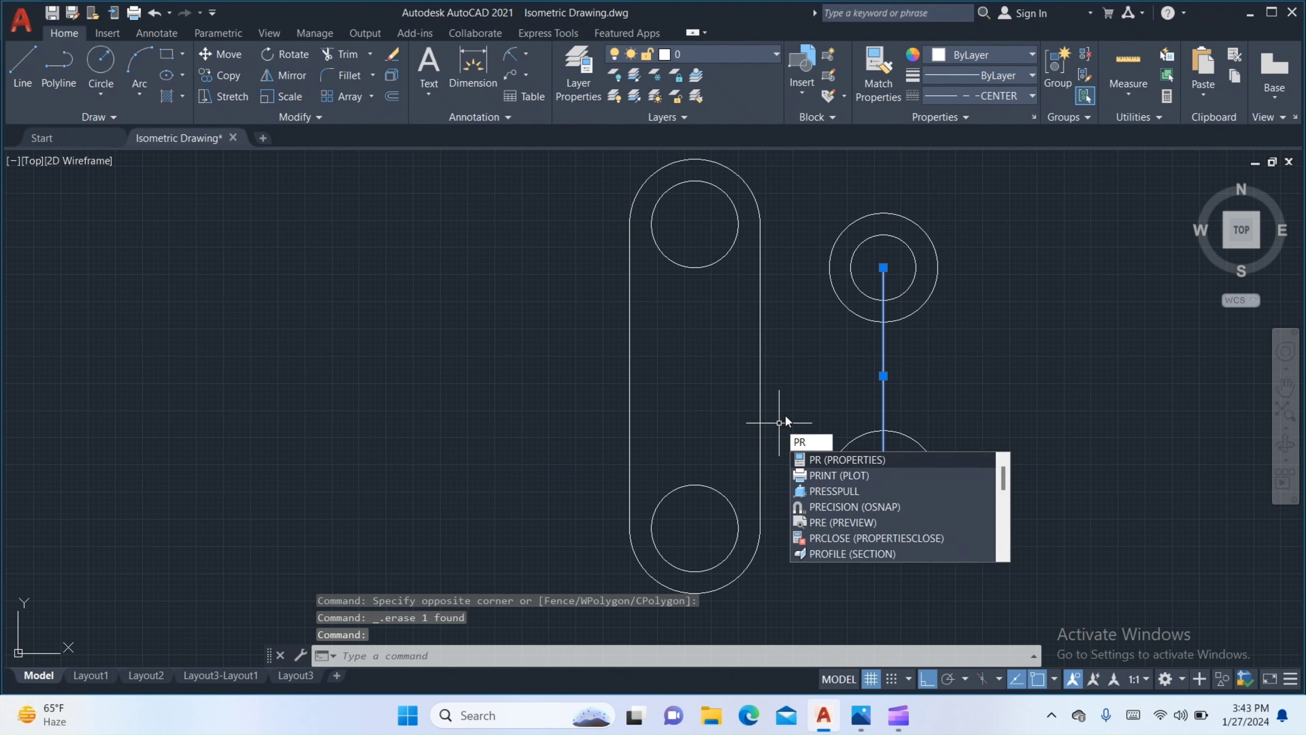
key(Return)
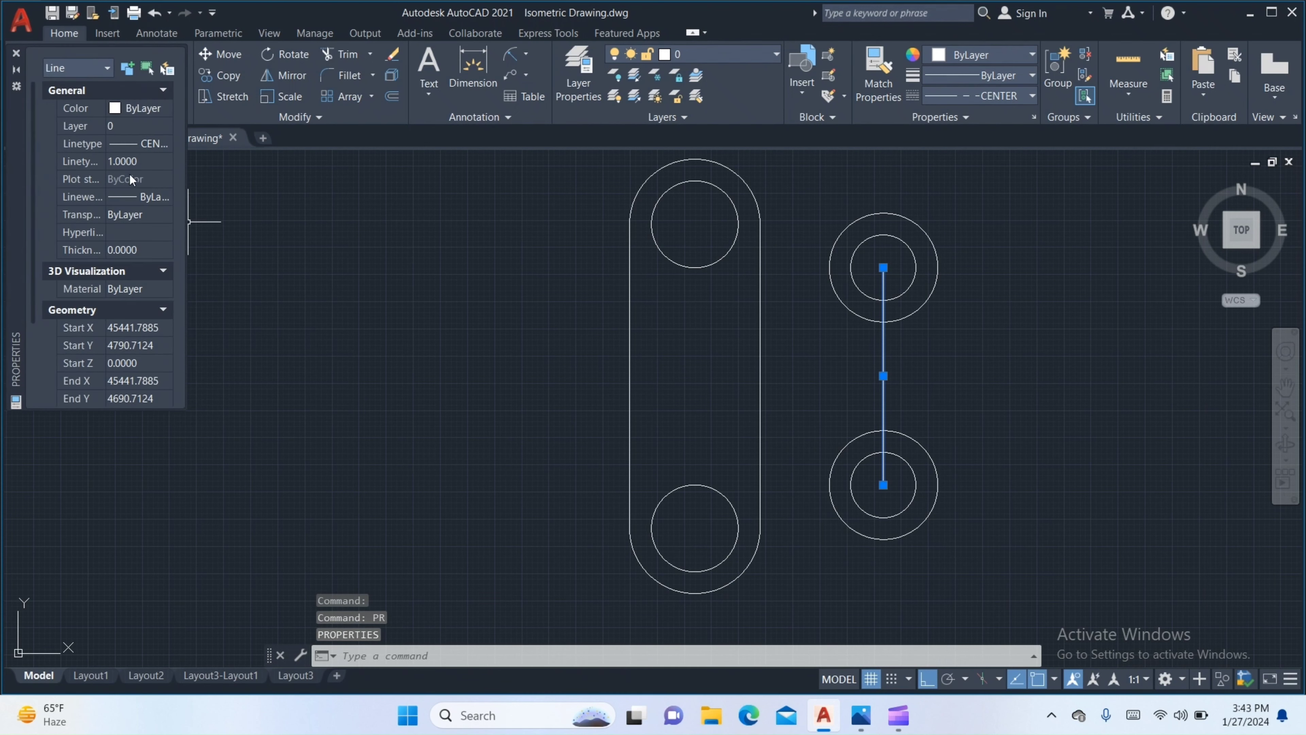
click(139, 162)
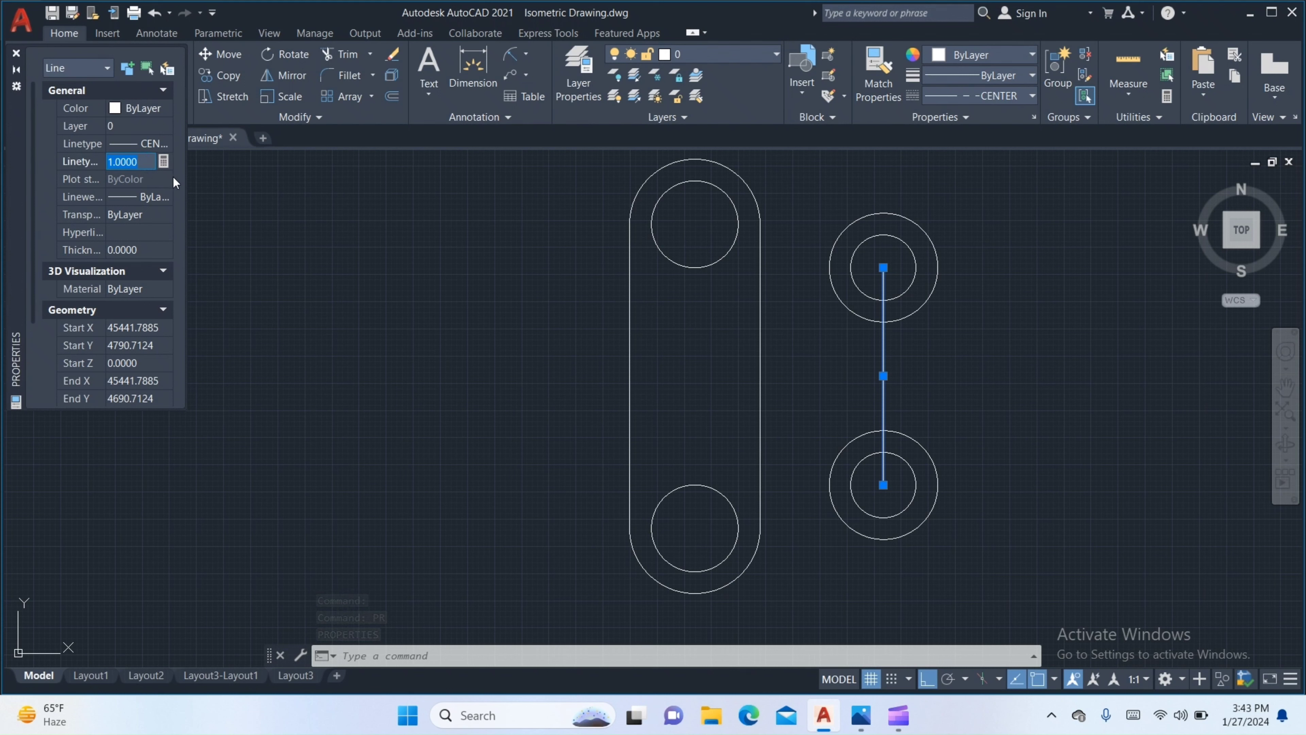
text(10)
key(Return)
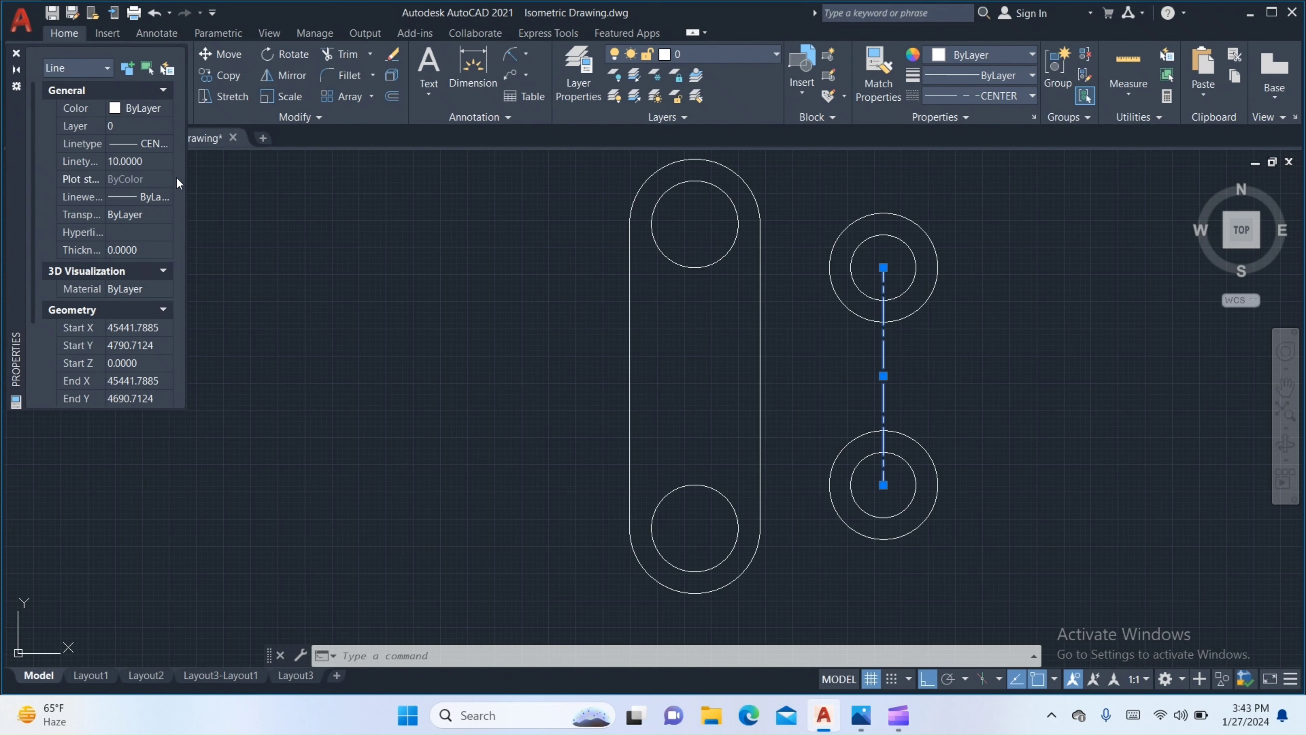
Close the center line's properties palette and deselect the line.
click(16, 53)
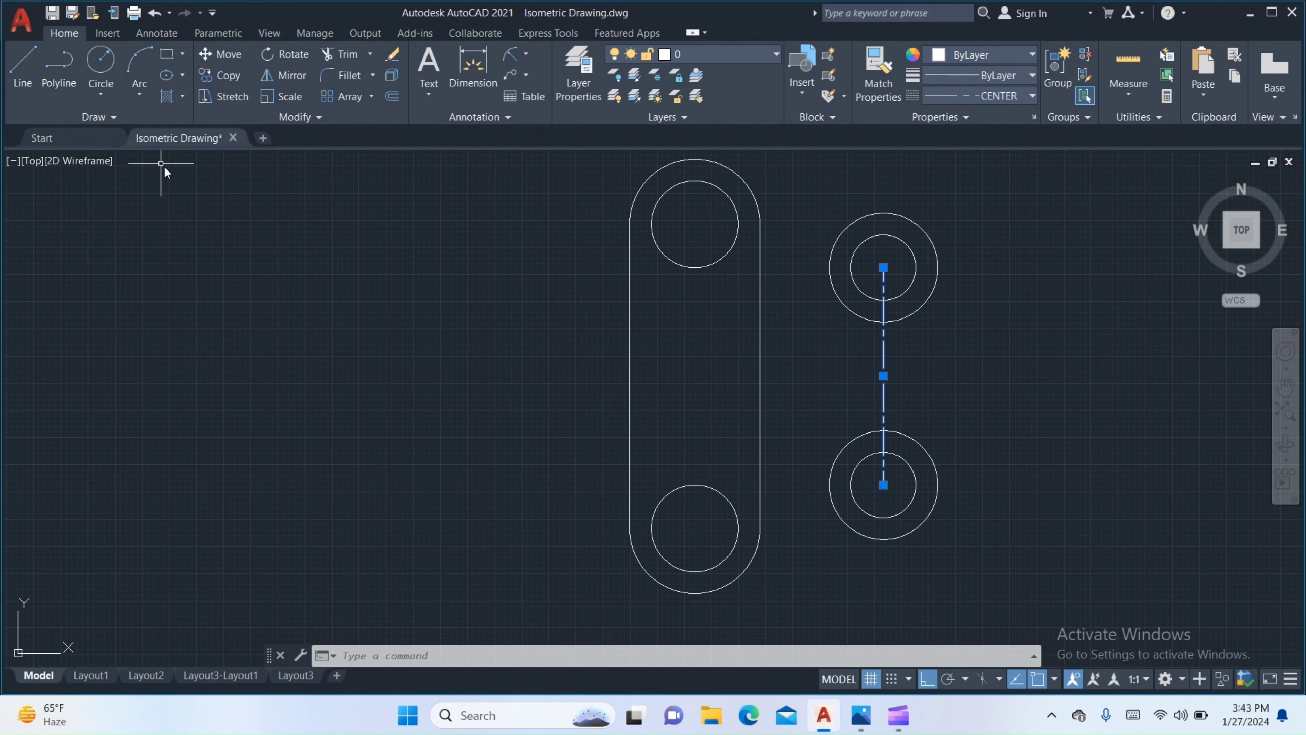
key(Escape)
mouse_move(371, 247)
middle_down()
mouse_move(374, 270)
mouse_move(415, 274)
middle_up()
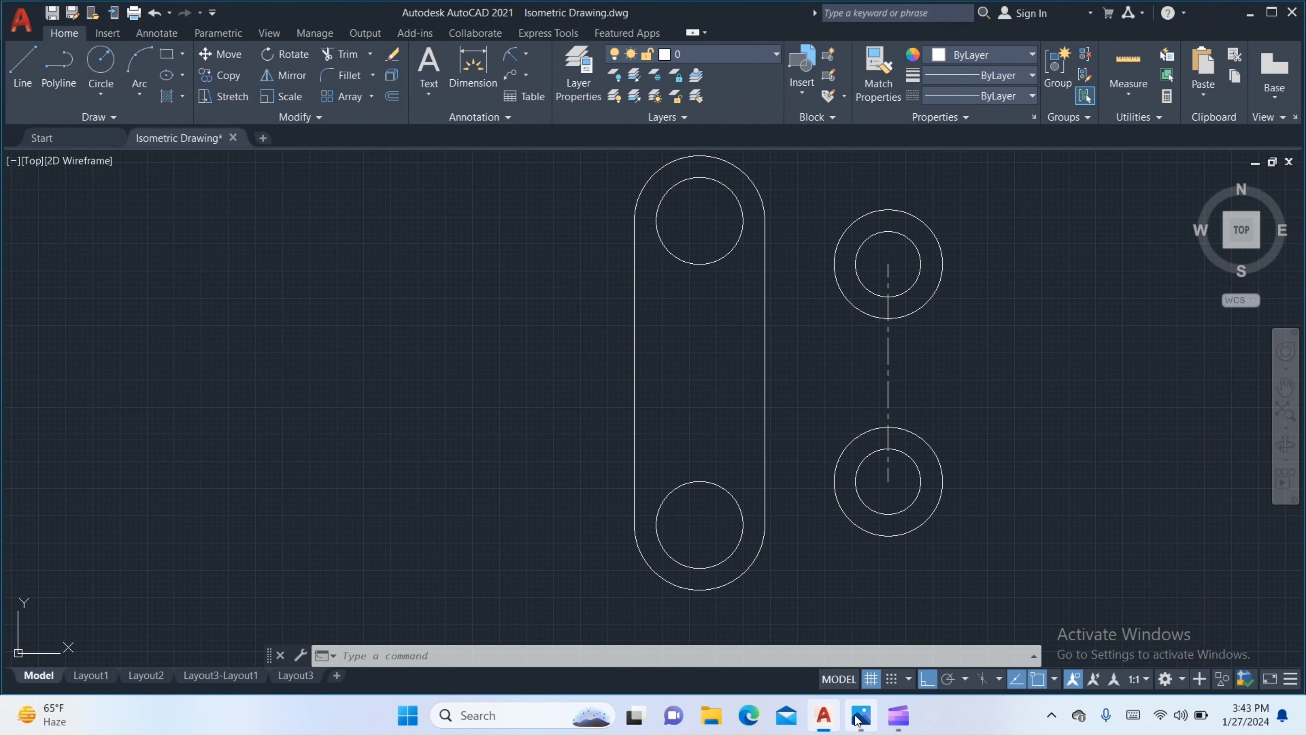
After checking the reference image, use Fillet in Multiple mode with radius 80 to join the slot's top arc to the upper outer side circle.
click(861, 716)
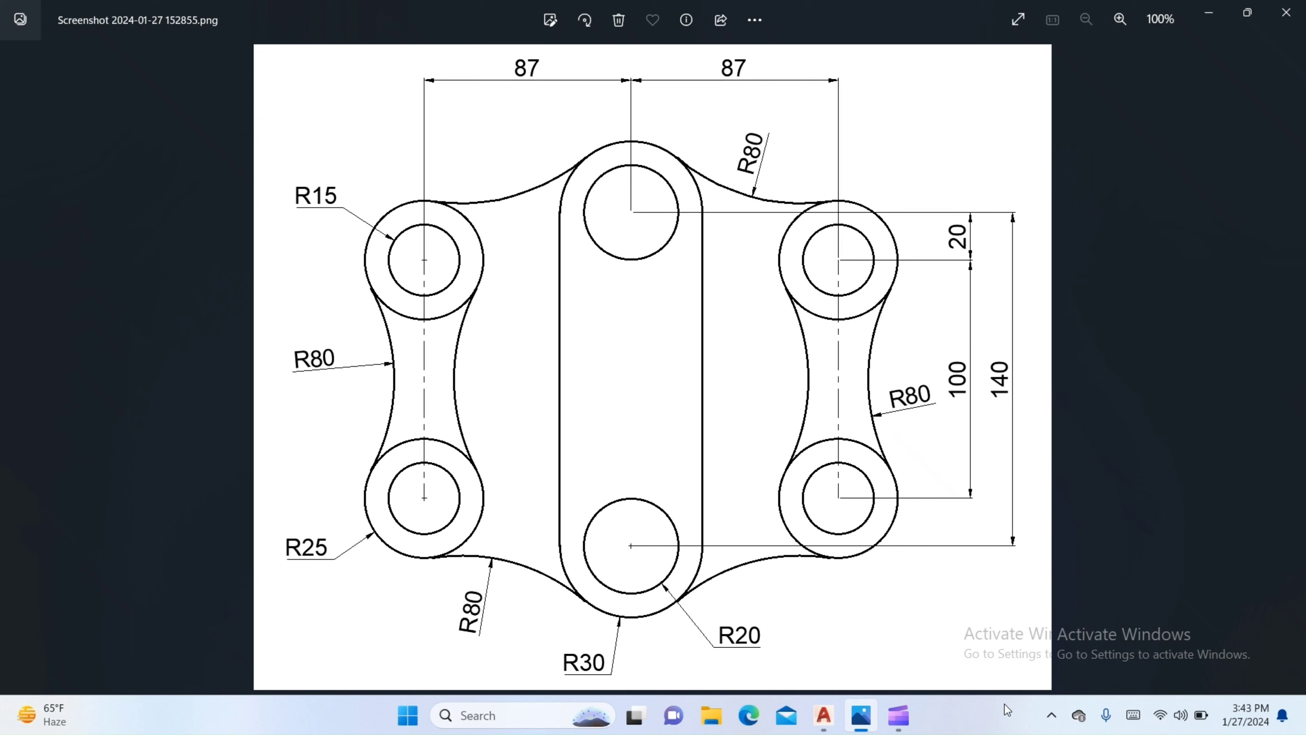
click(831, 723)
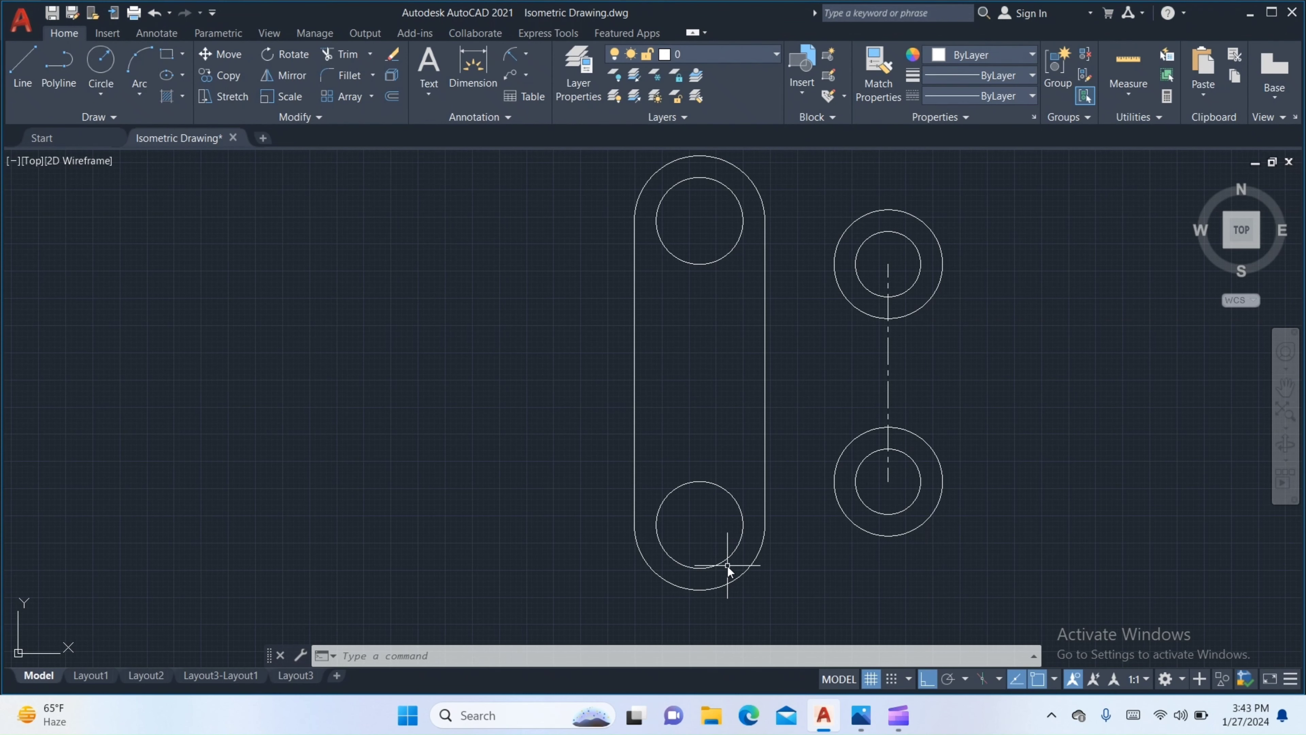
text(f)
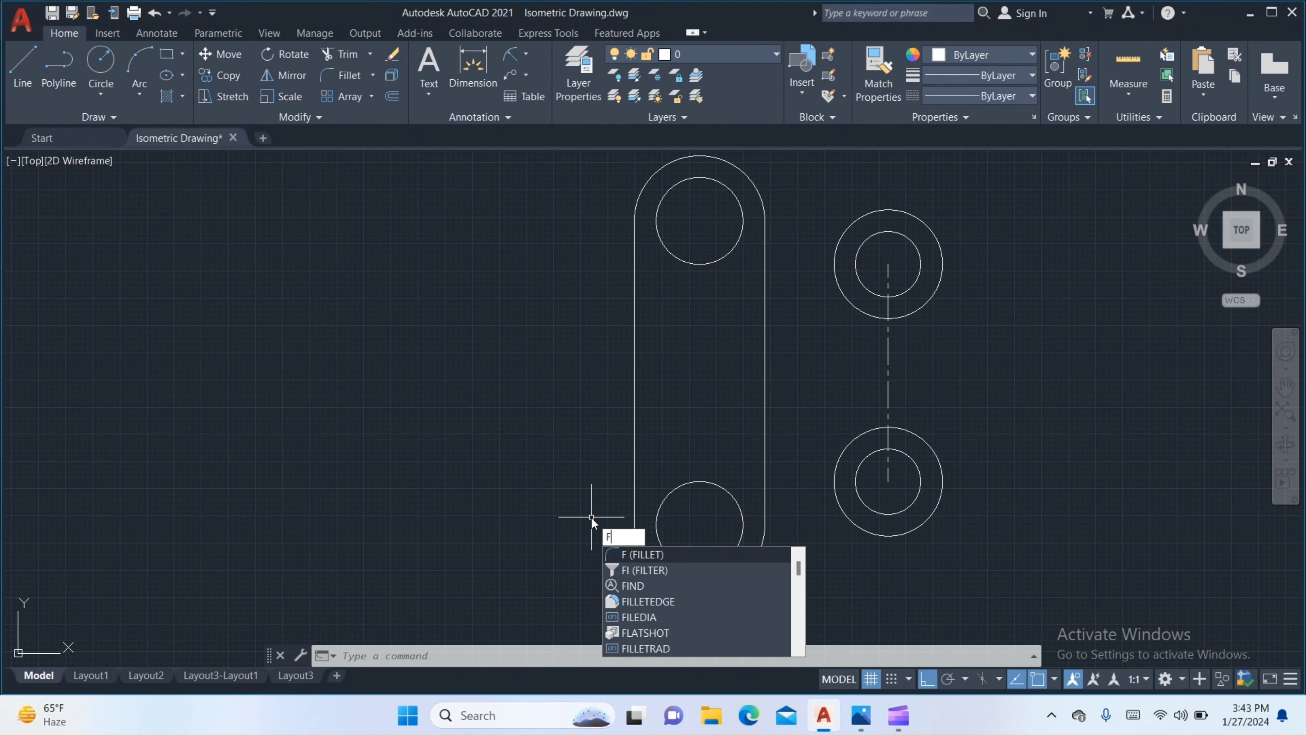
key(Return)
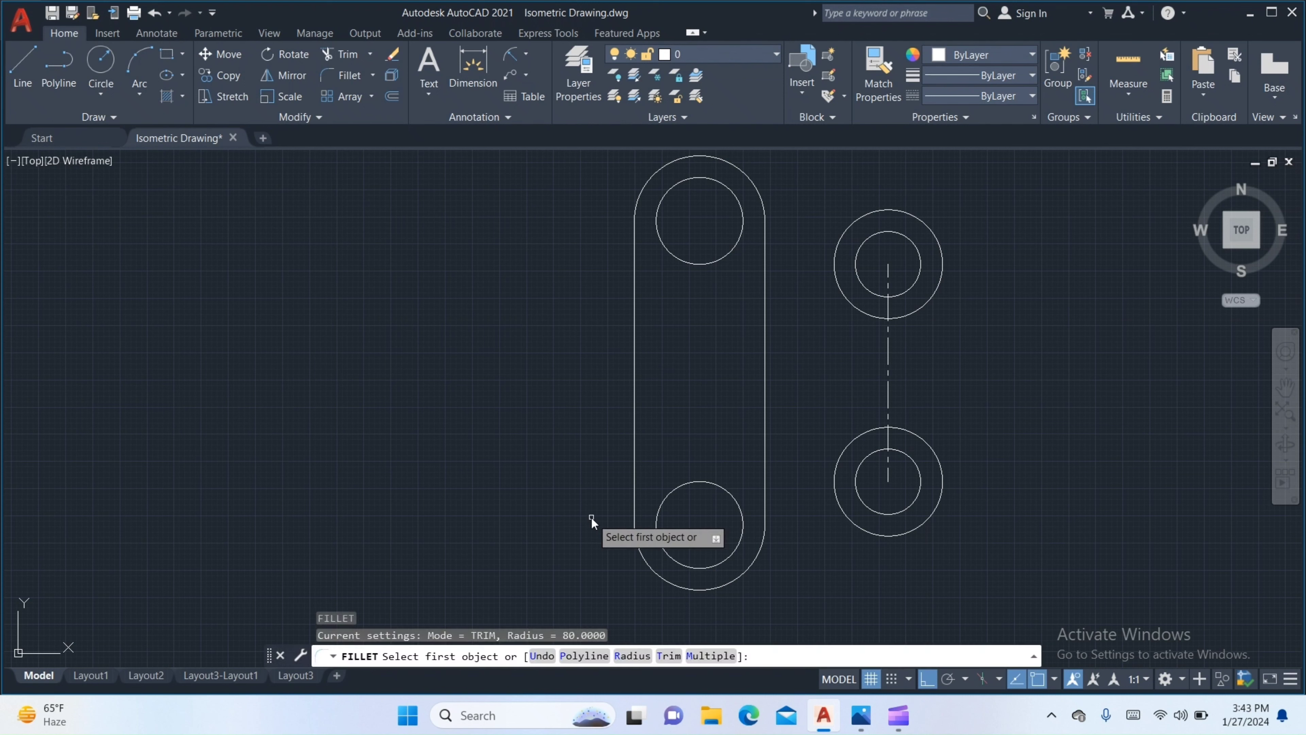
click(632, 656)
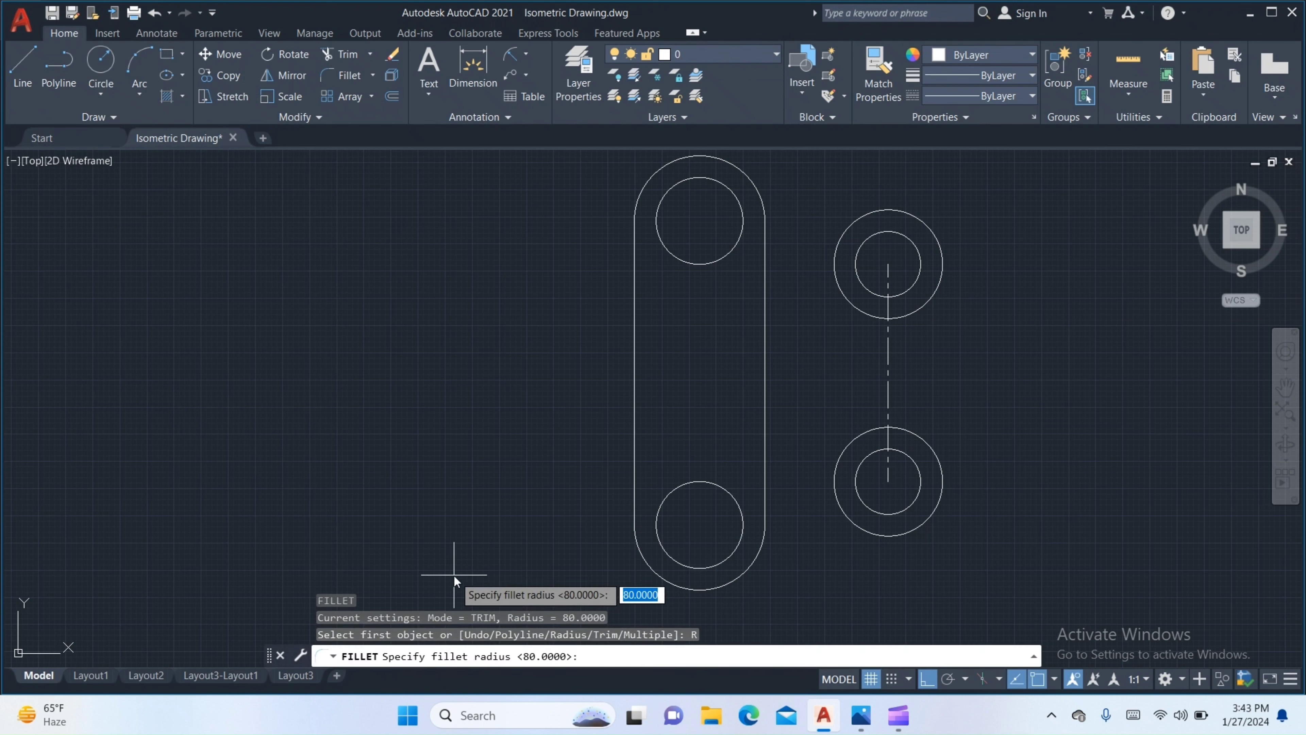
text(80)
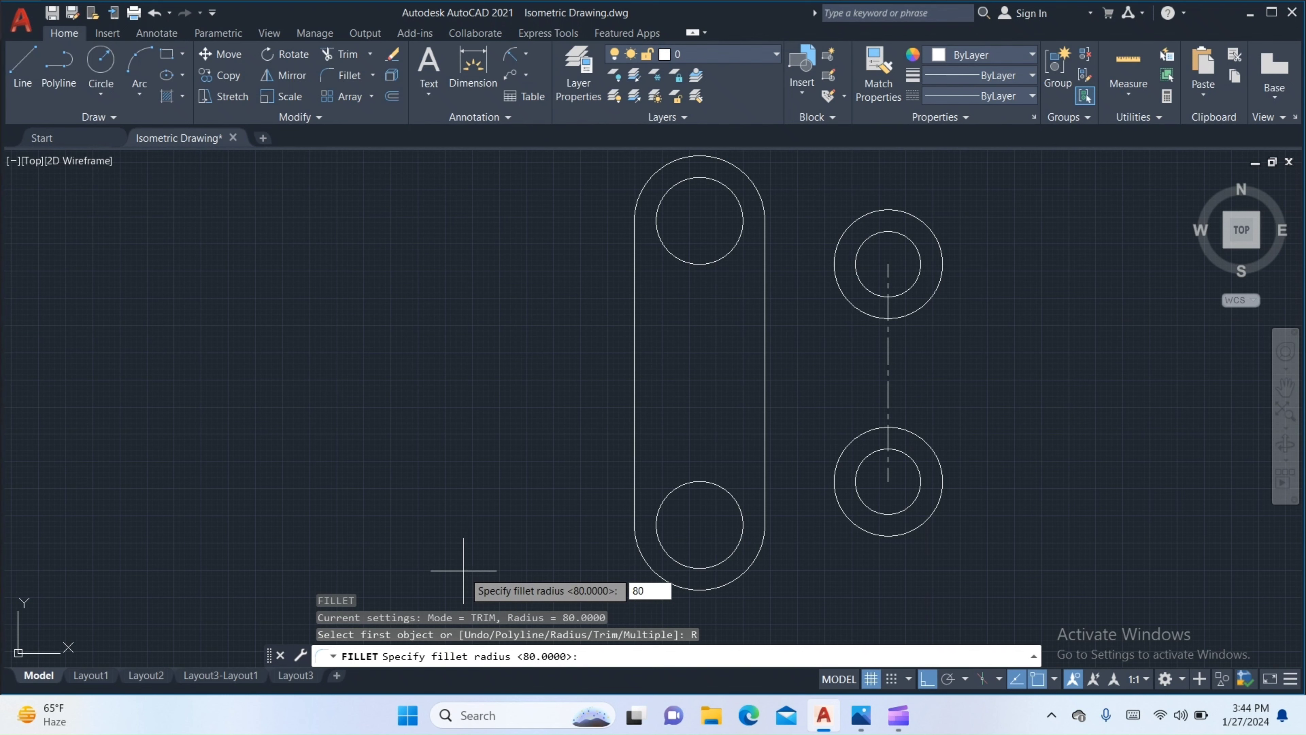
key(Return)
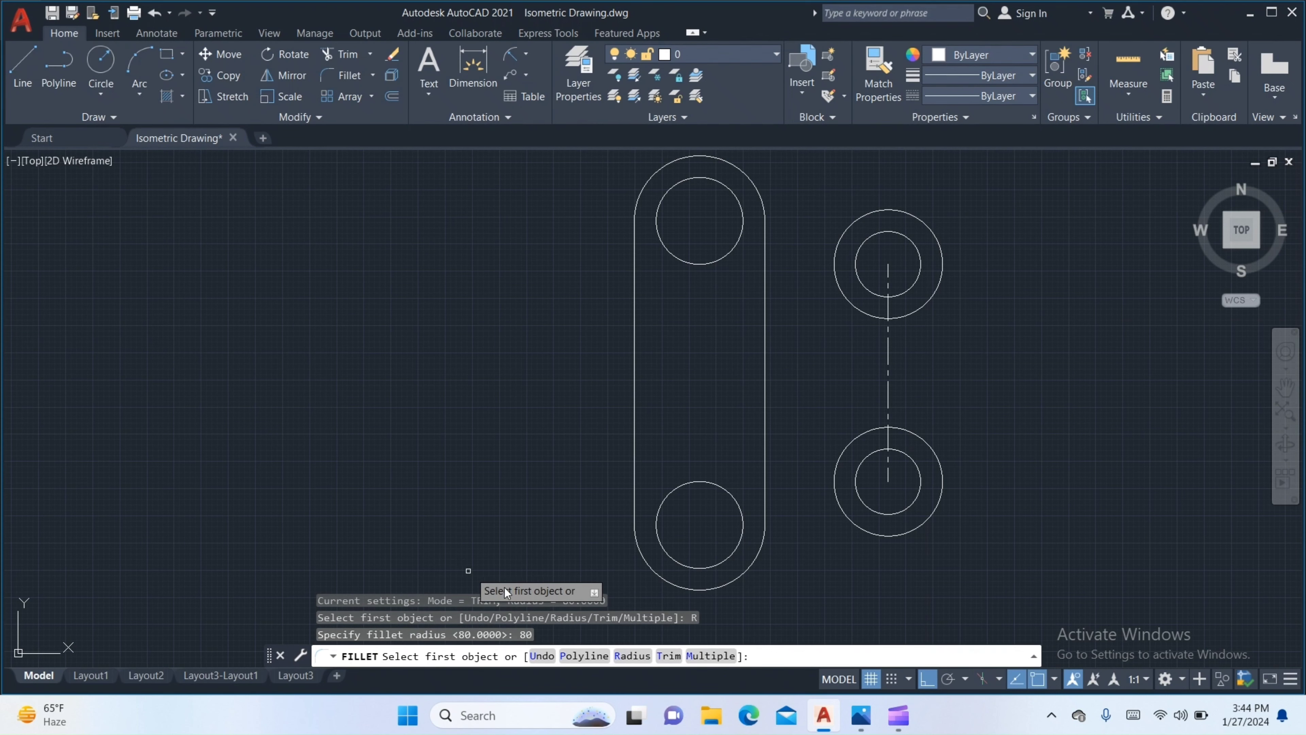
click(724, 656)
middle_drag(747, 227, 746, 273)
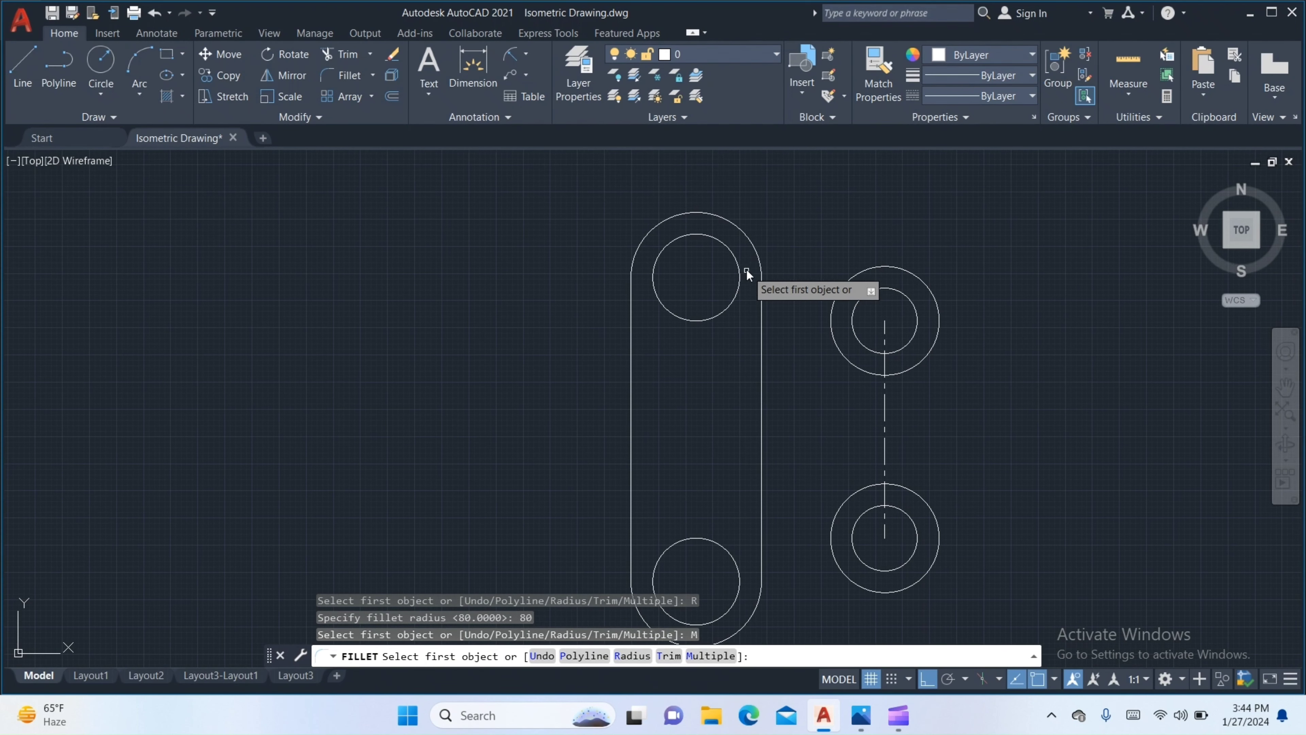
click(752, 244)
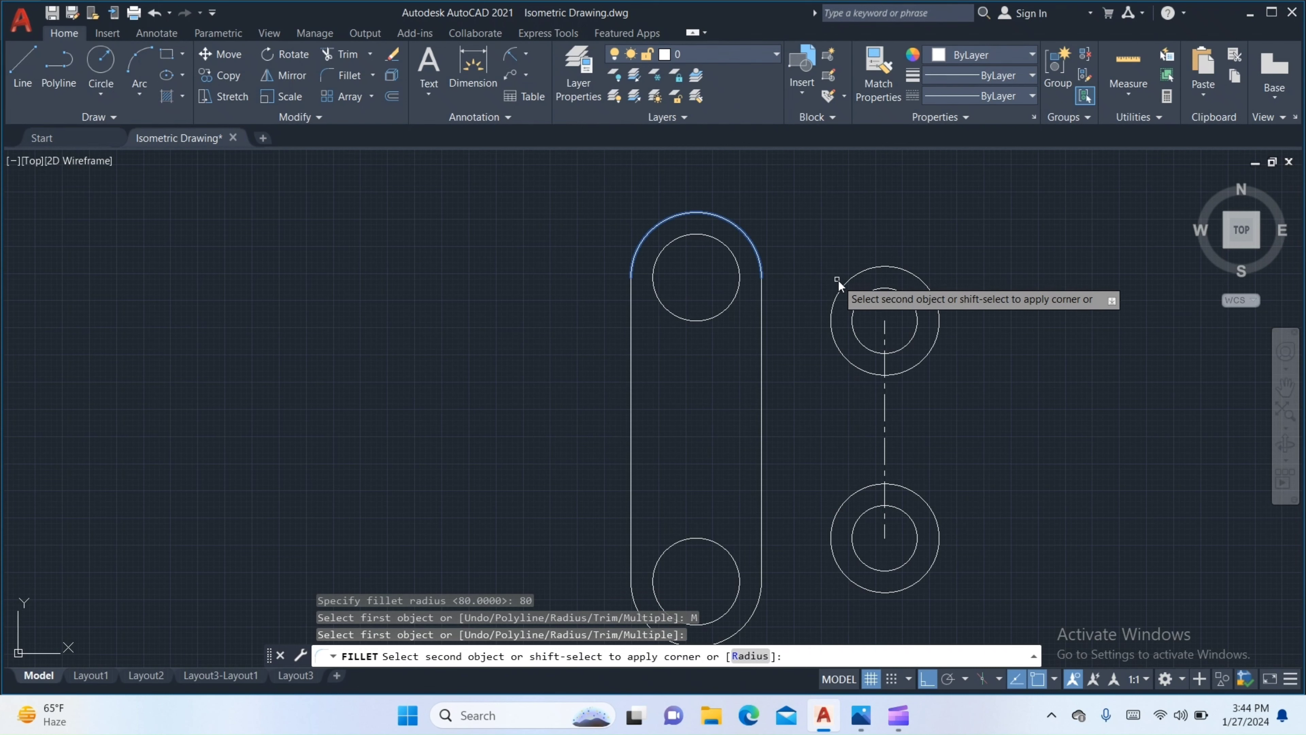
click(848, 283)
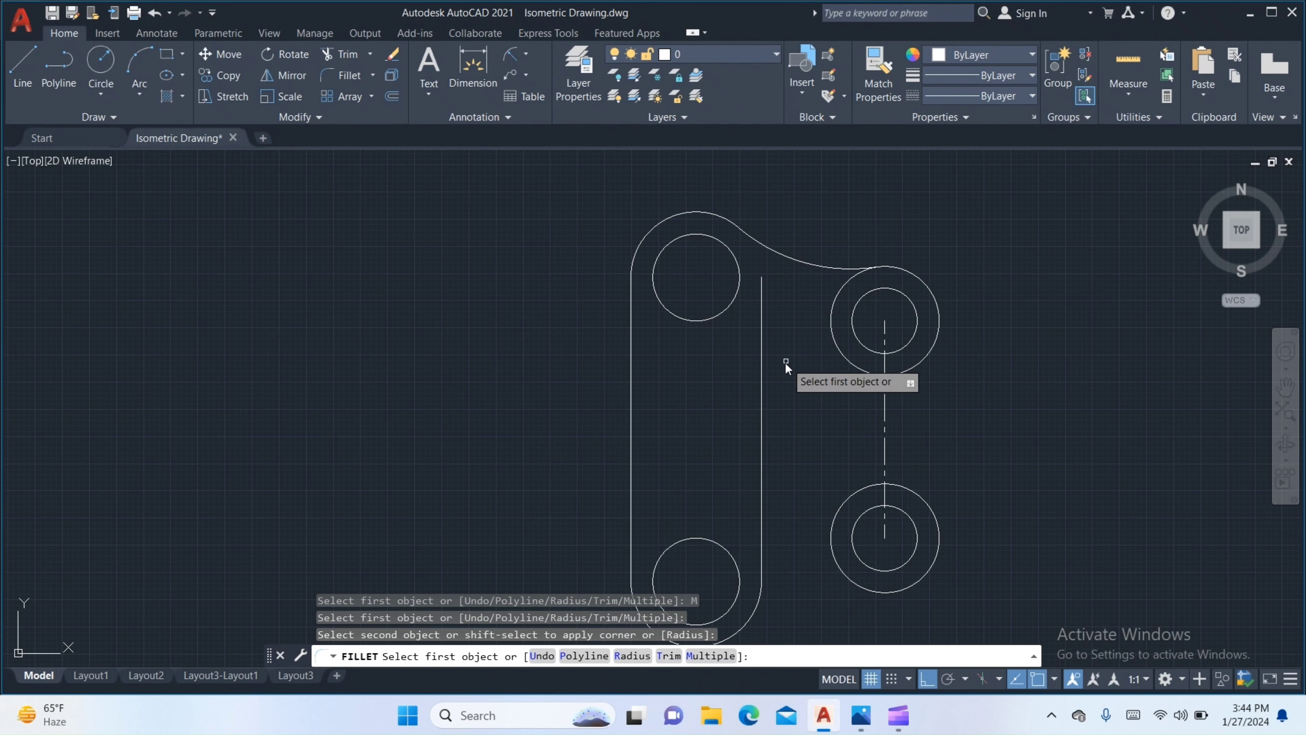
Fillet the slot's bottom arc to the lower outer side circle with the same R80 radius.
middle_drag(778, 375, 766, 340)
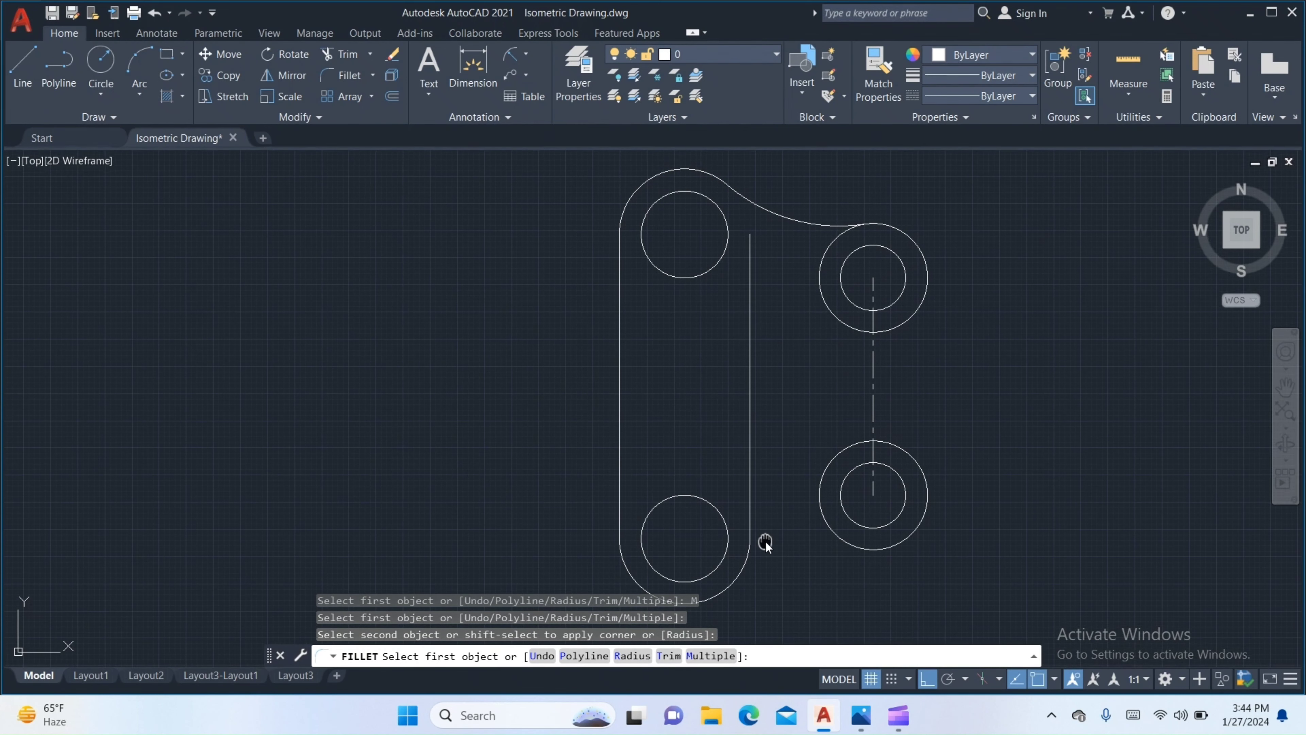
middle_drag(766, 542, 782, 484)
click(763, 499)
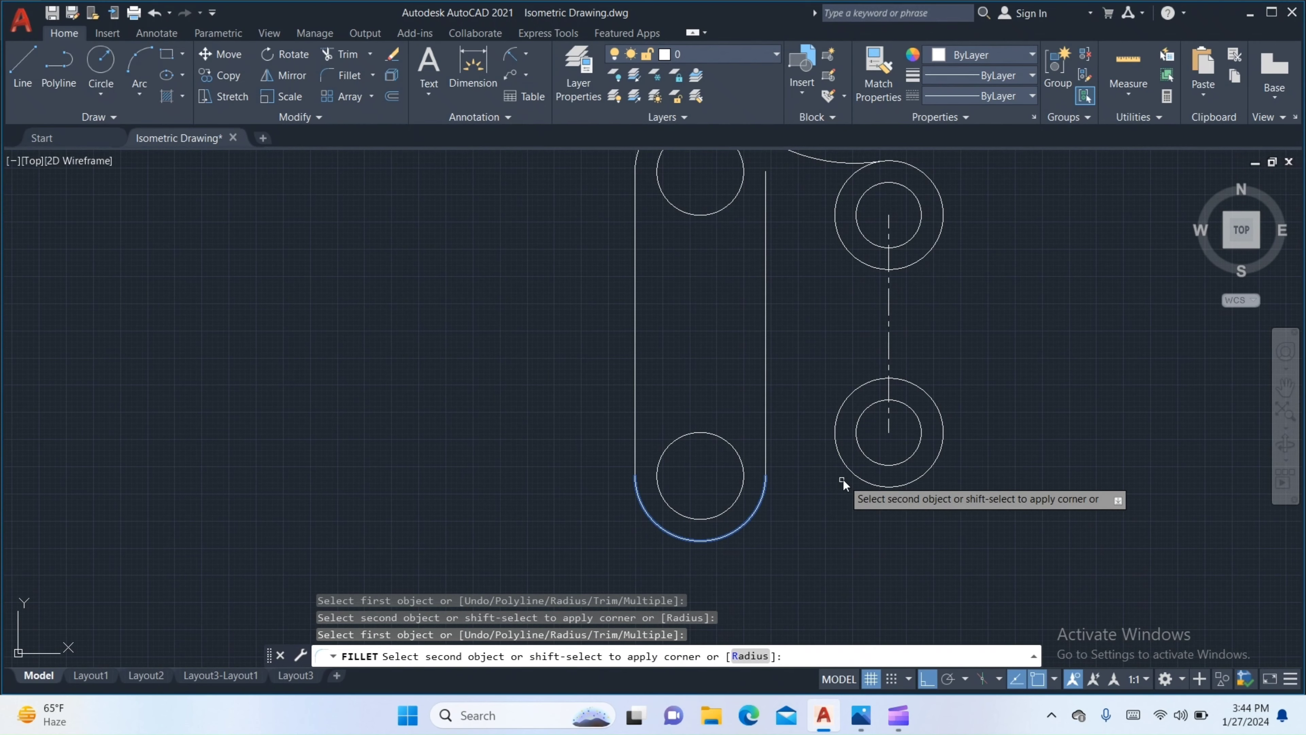
click(855, 476)
Connect the upper and lower outer side circles with R80 fillets on both sides of the center line.
middle_drag(749, 436, 722, 478)
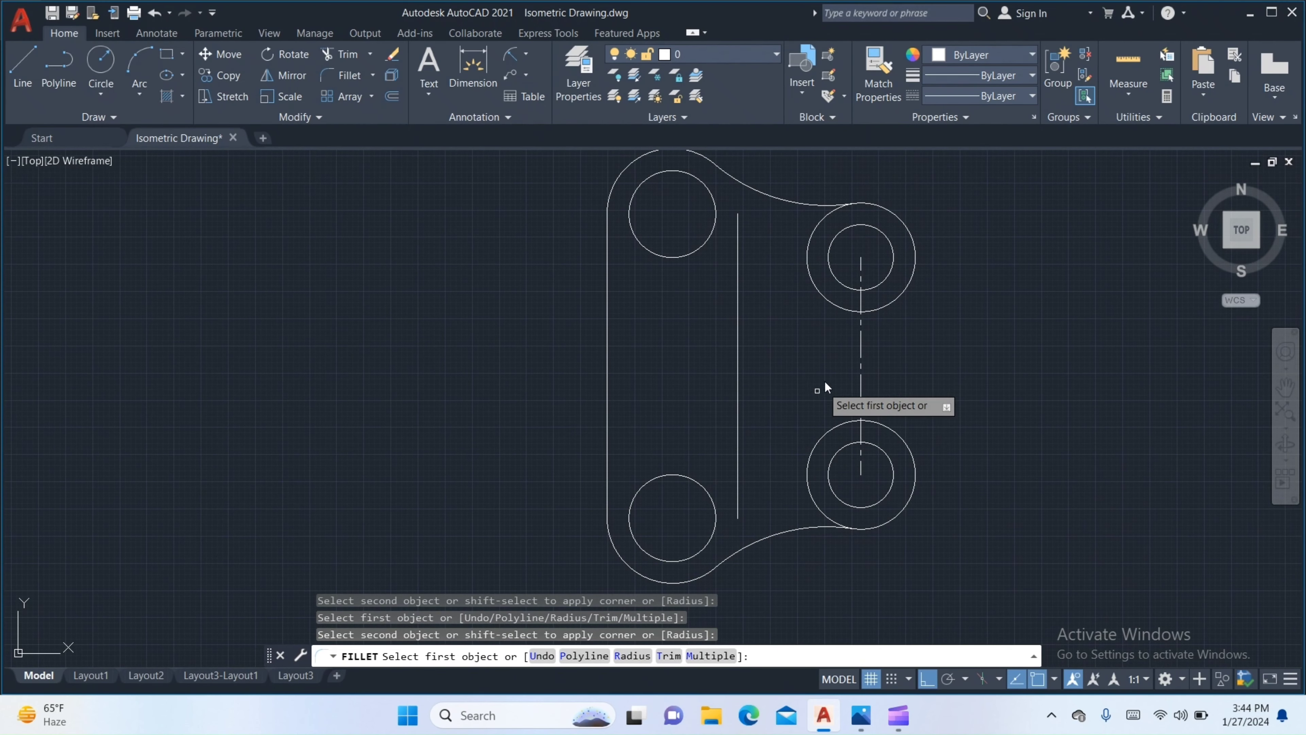
click(895, 299)
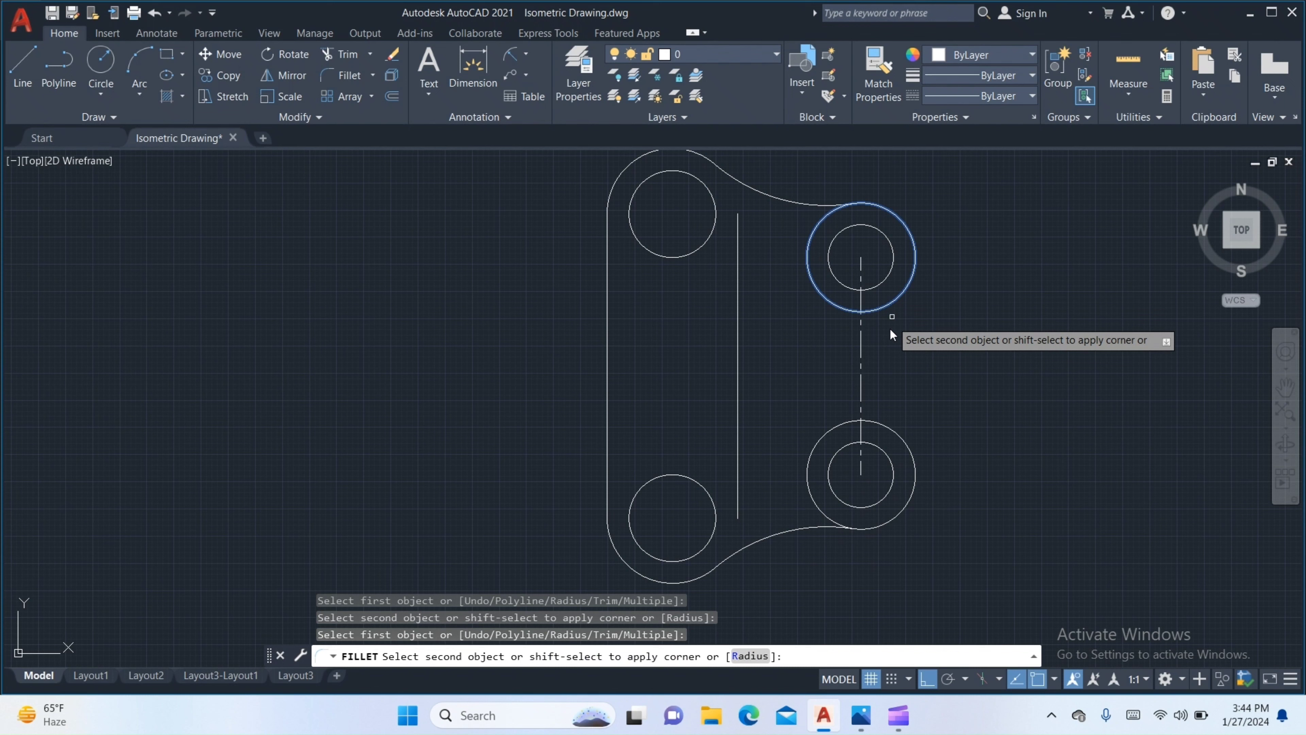
click(886, 424)
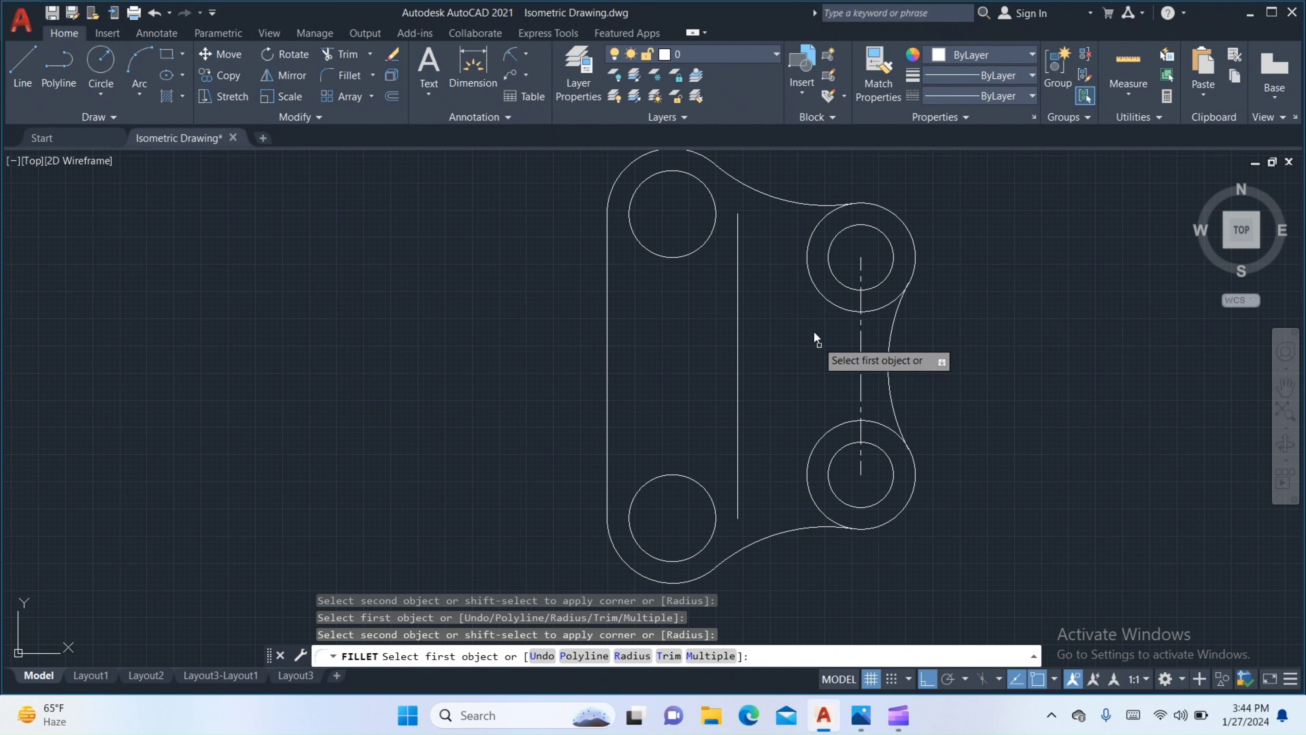
click(825, 292)
click(821, 436)
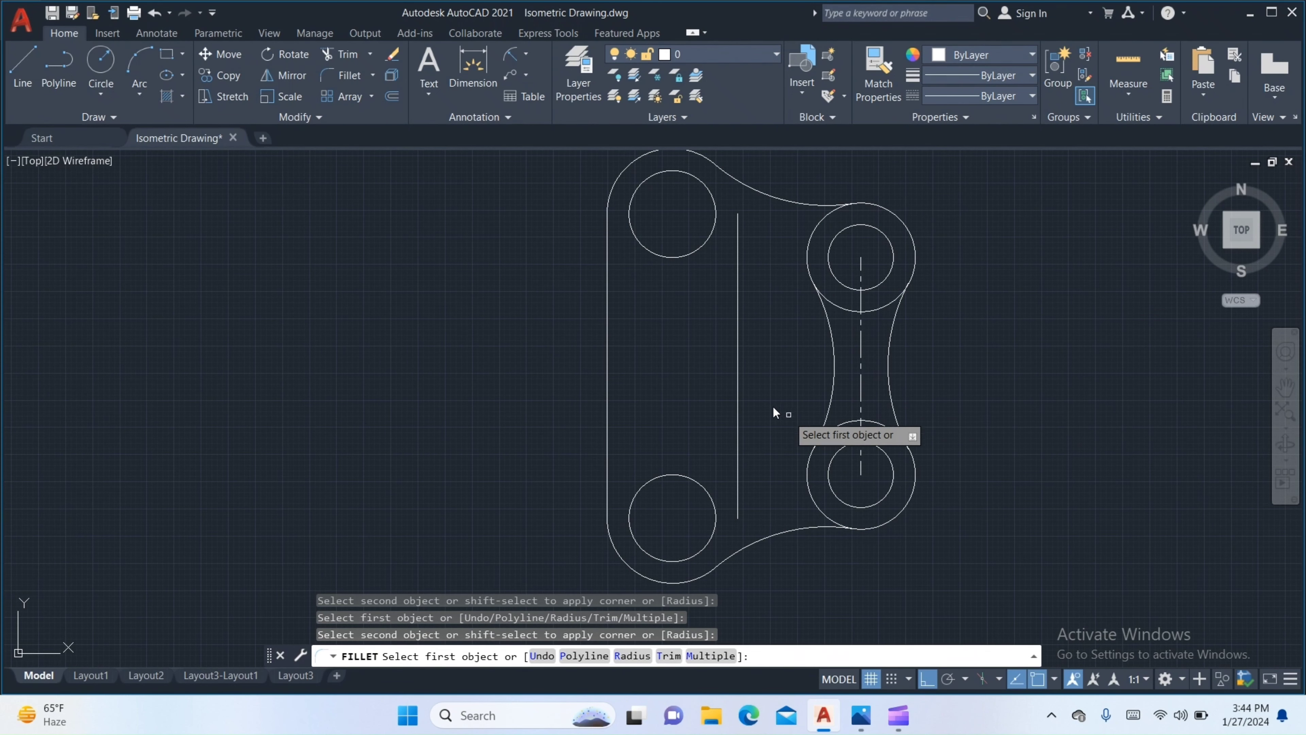
middle_drag(704, 335, 704, 369)
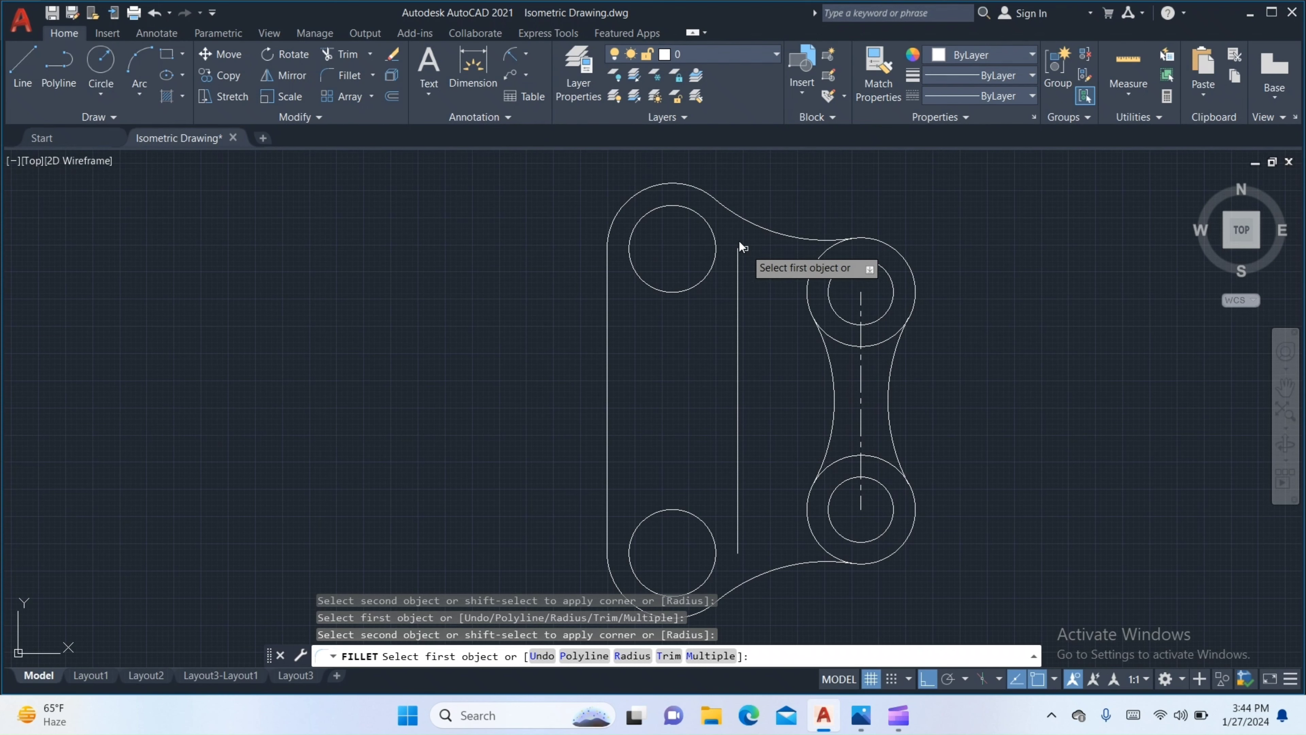
click(715, 208)
click(816, 254)
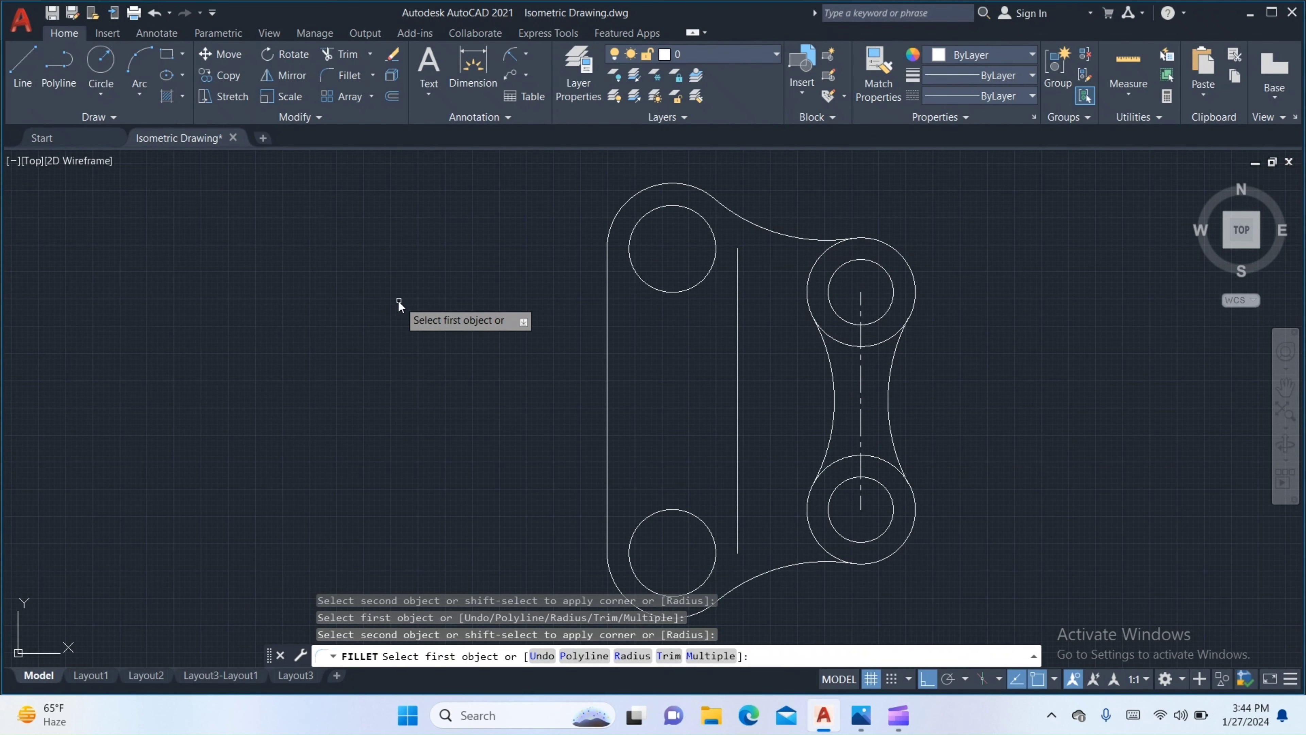
middle_drag(684, 340, 716, 317)
key(Escape)
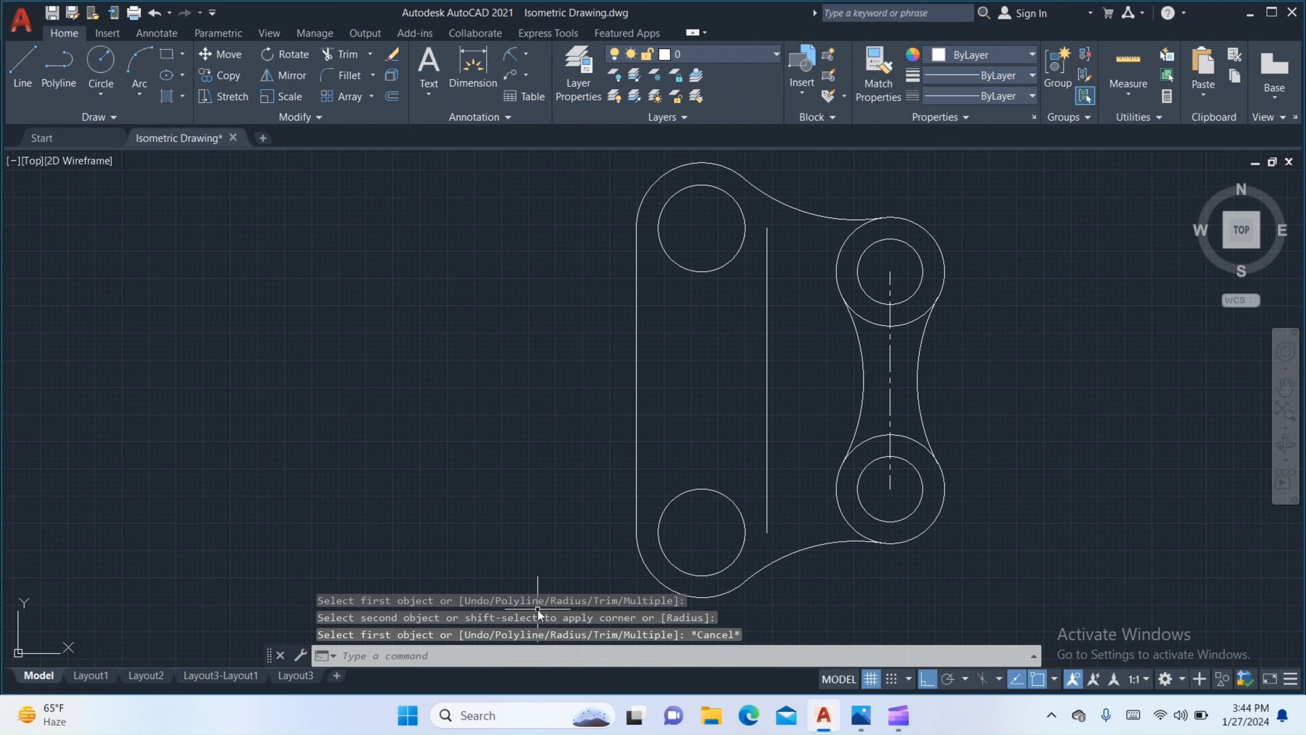
Extend the slot's trimmed top and bottom end arcs back to the ends of its right vertical line.
text(e)
key(Return)
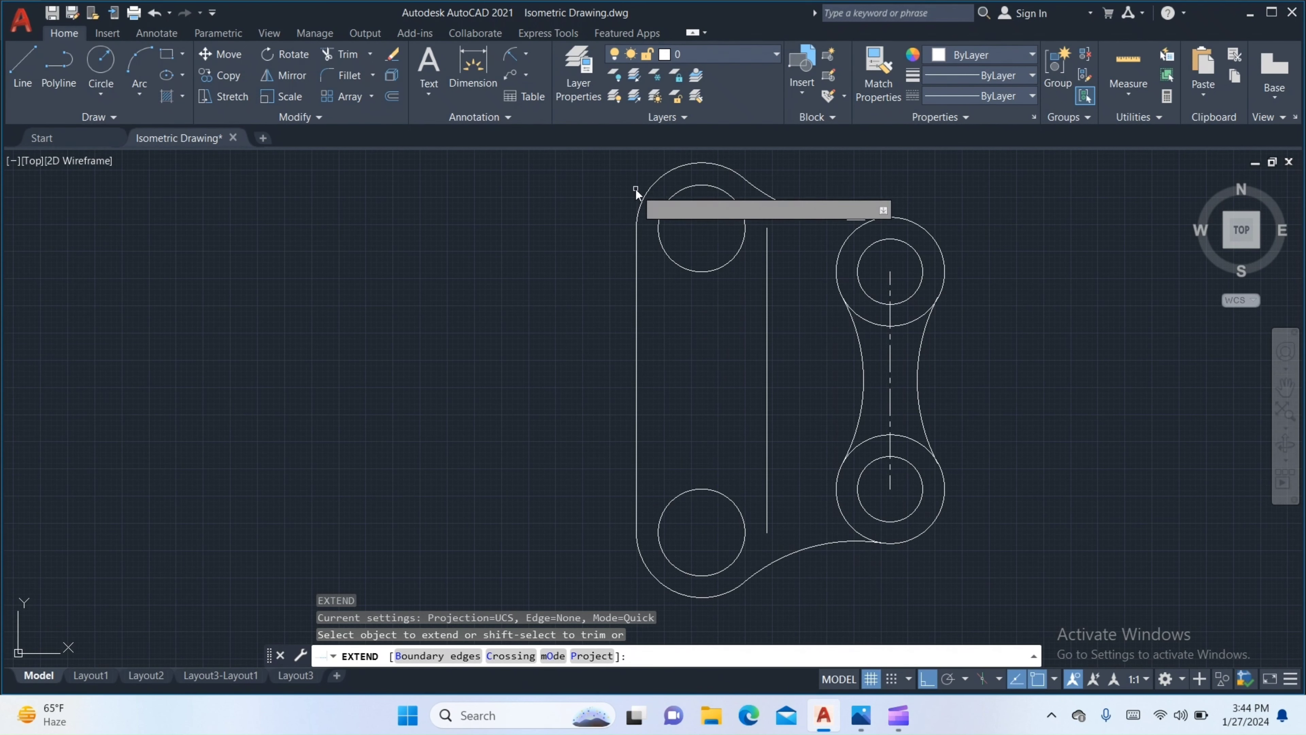
click(767, 235)
middle_drag(746, 386, 712, 293)
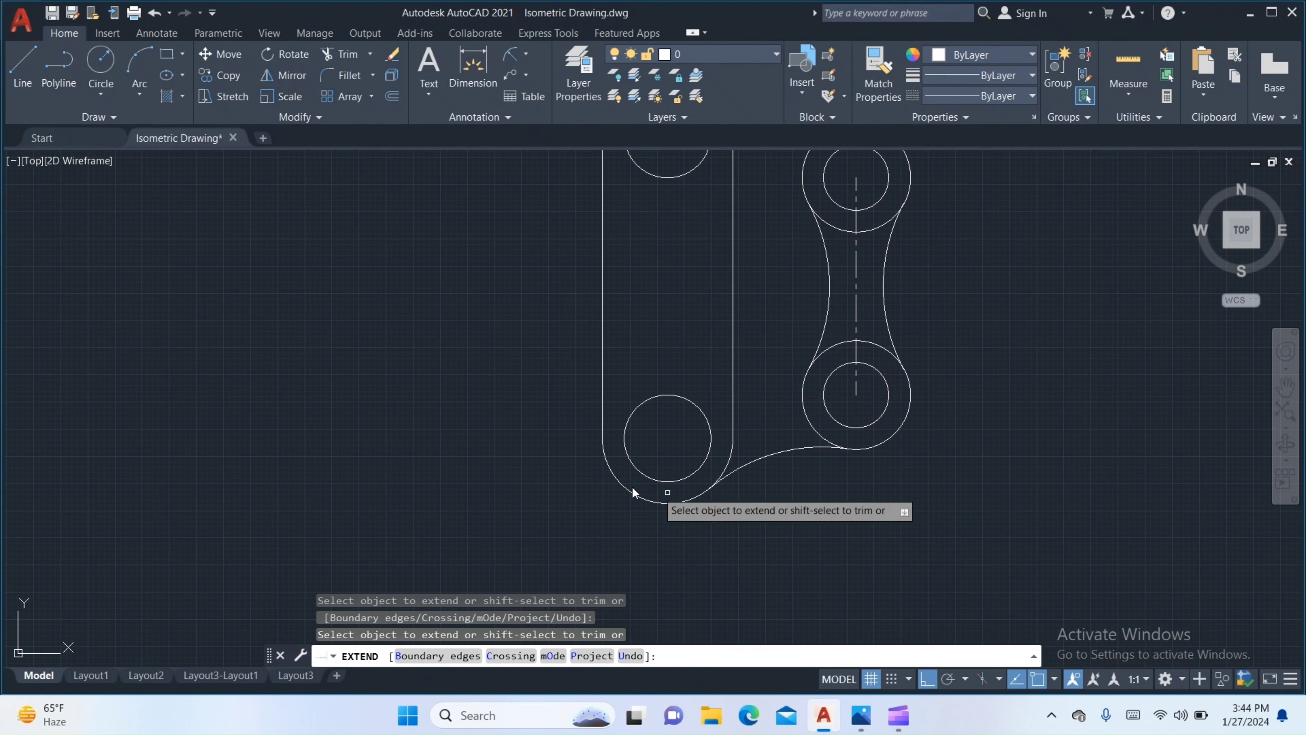
key(Return)
scroll(465, 298, down, 2)
mouse_move(464, 298)
middle_down()
mouse_move(451, 430)
mouse_move(557, 430)
mouse_move(592, 398)
middle_up()
scroll(592, 399, up, 2)
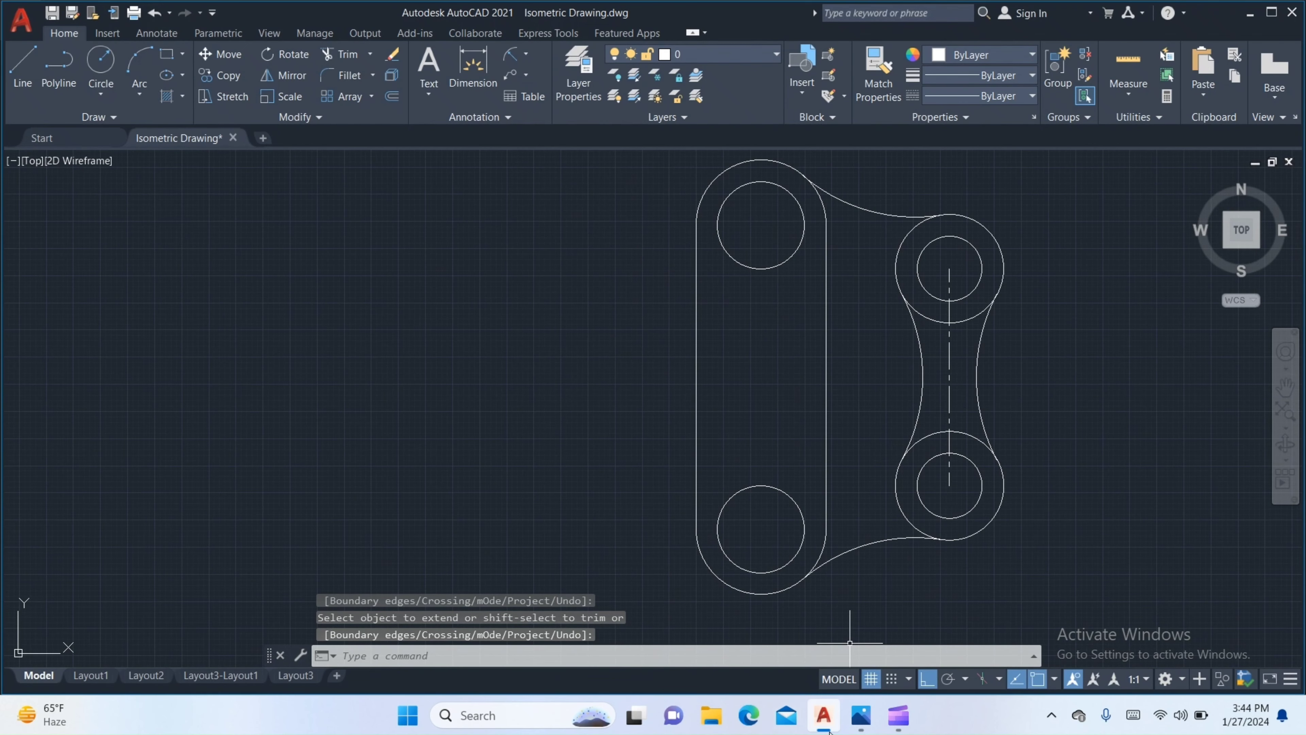
Mirror the right side circles, connecting arcs and center line about the vertical axis through the slot's hole centers, keeping the originals.
click(862, 716)
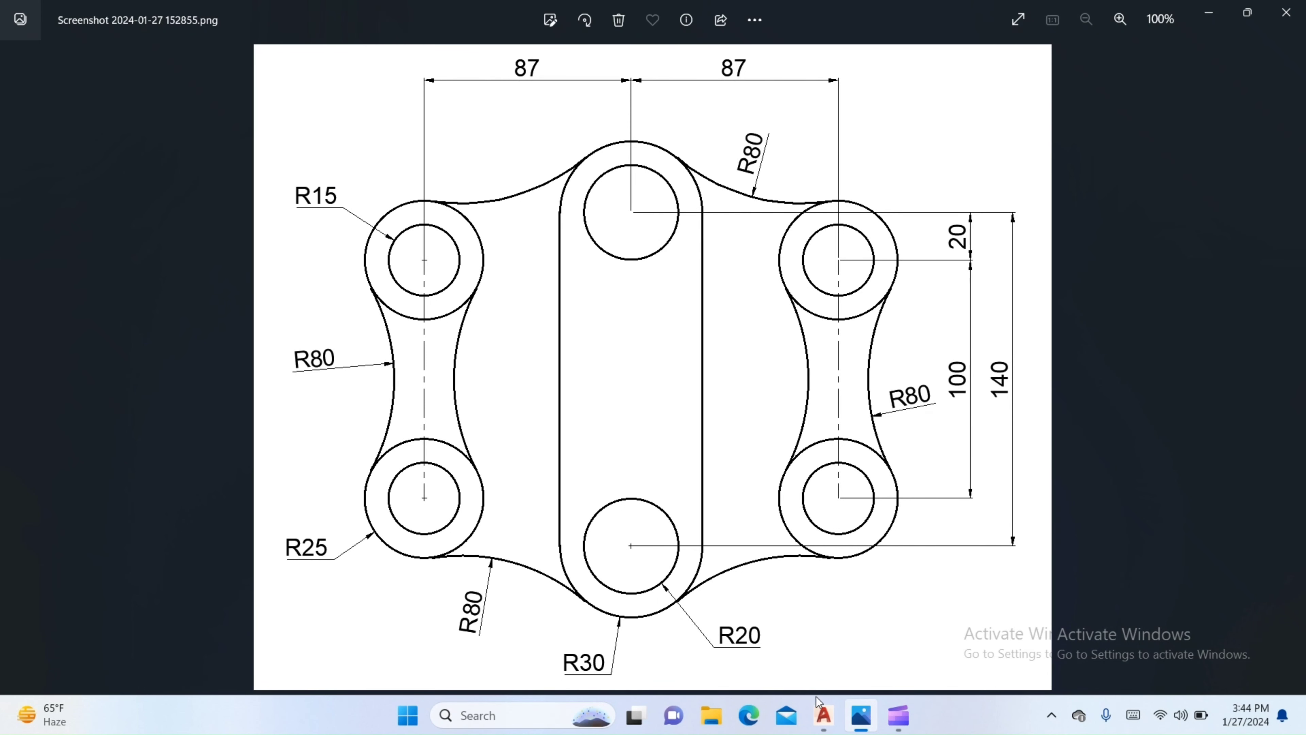
click(823, 715)
mouse_move(662, 461)
middle_down()
mouse_move(546, 437)
mouse_move(533, 487)
middle_up()
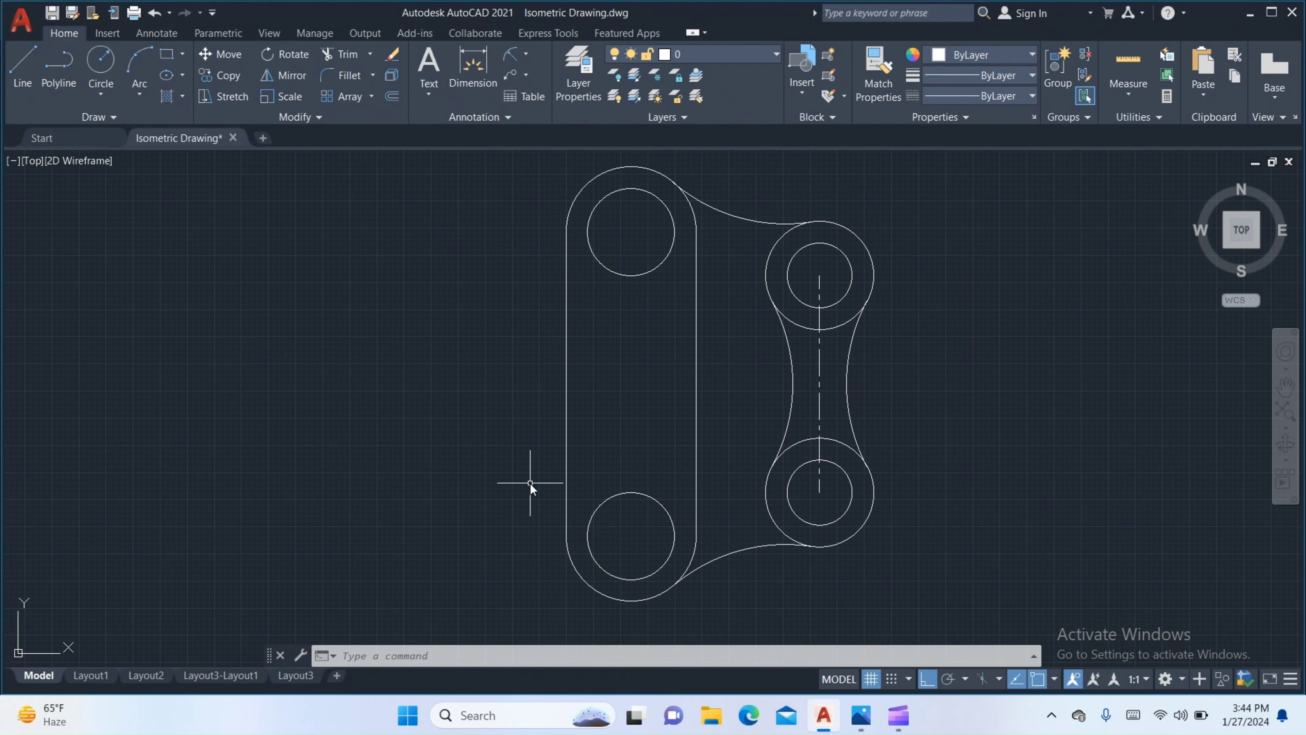
click(909, 563)
click(766, 190)
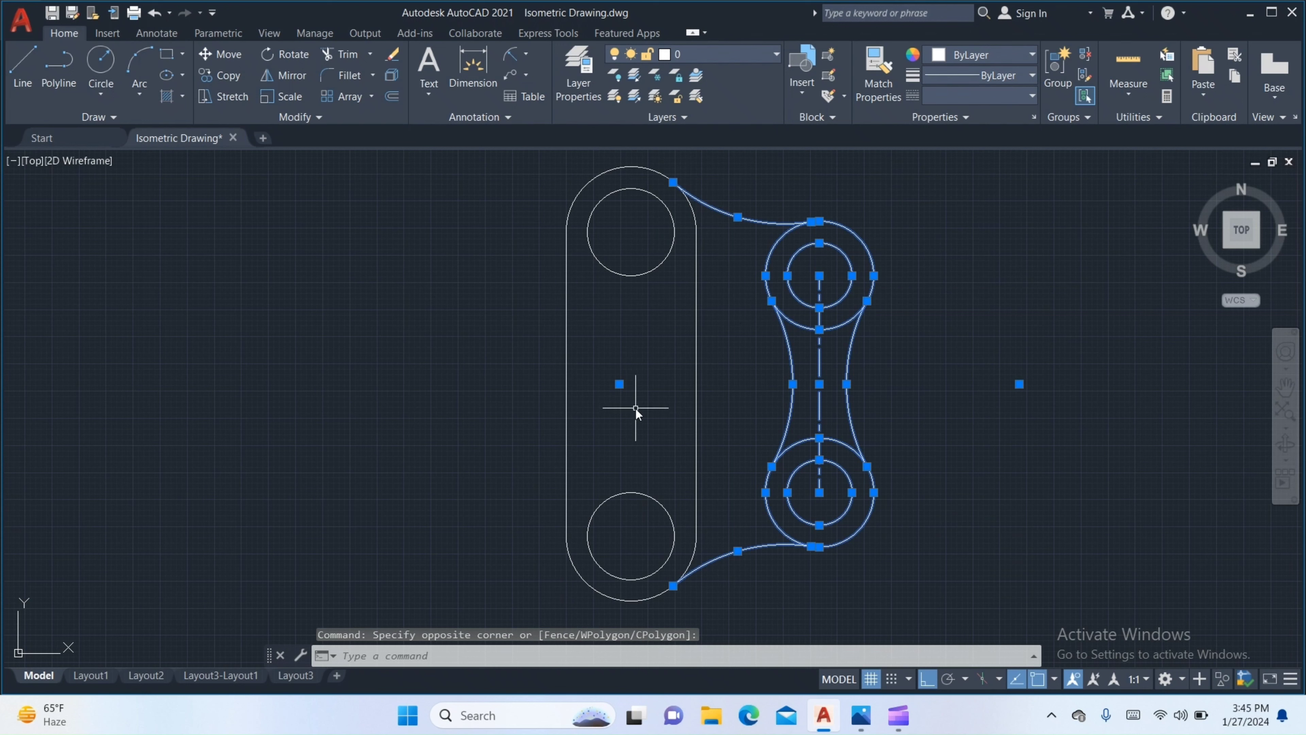
text(mi)
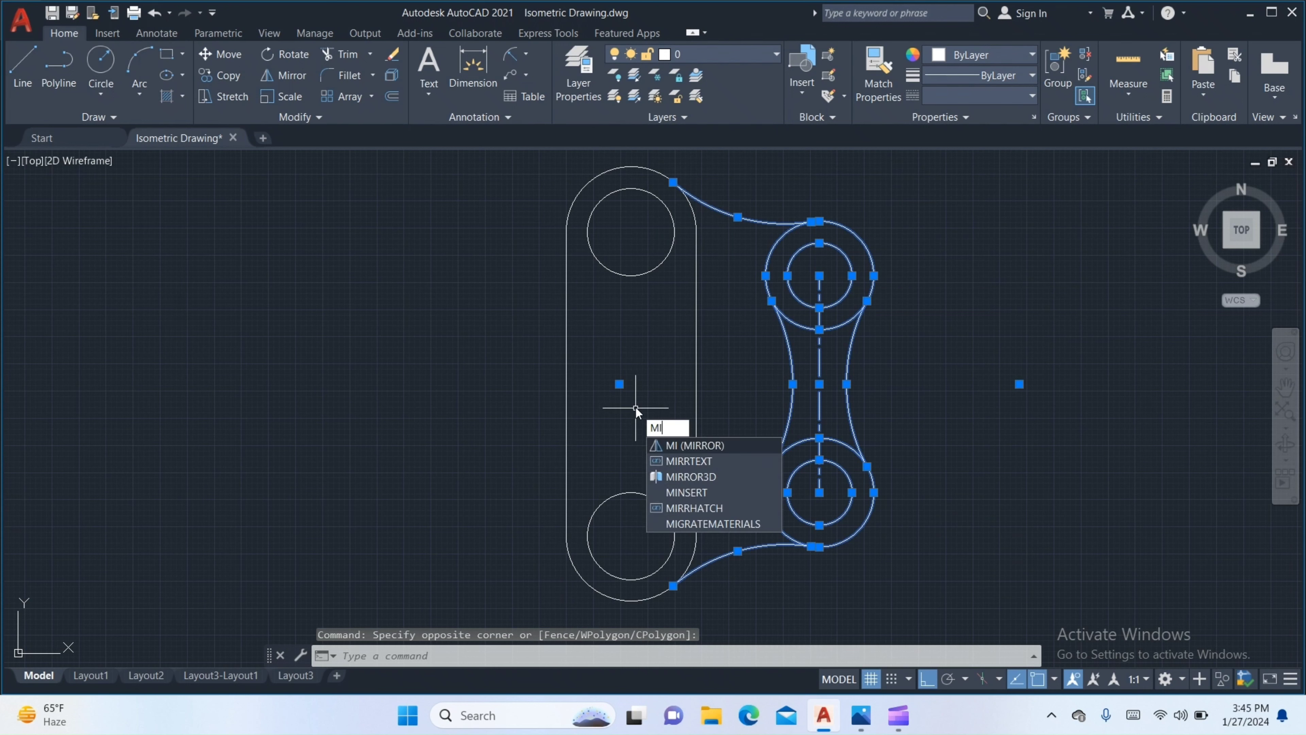
key(Return)
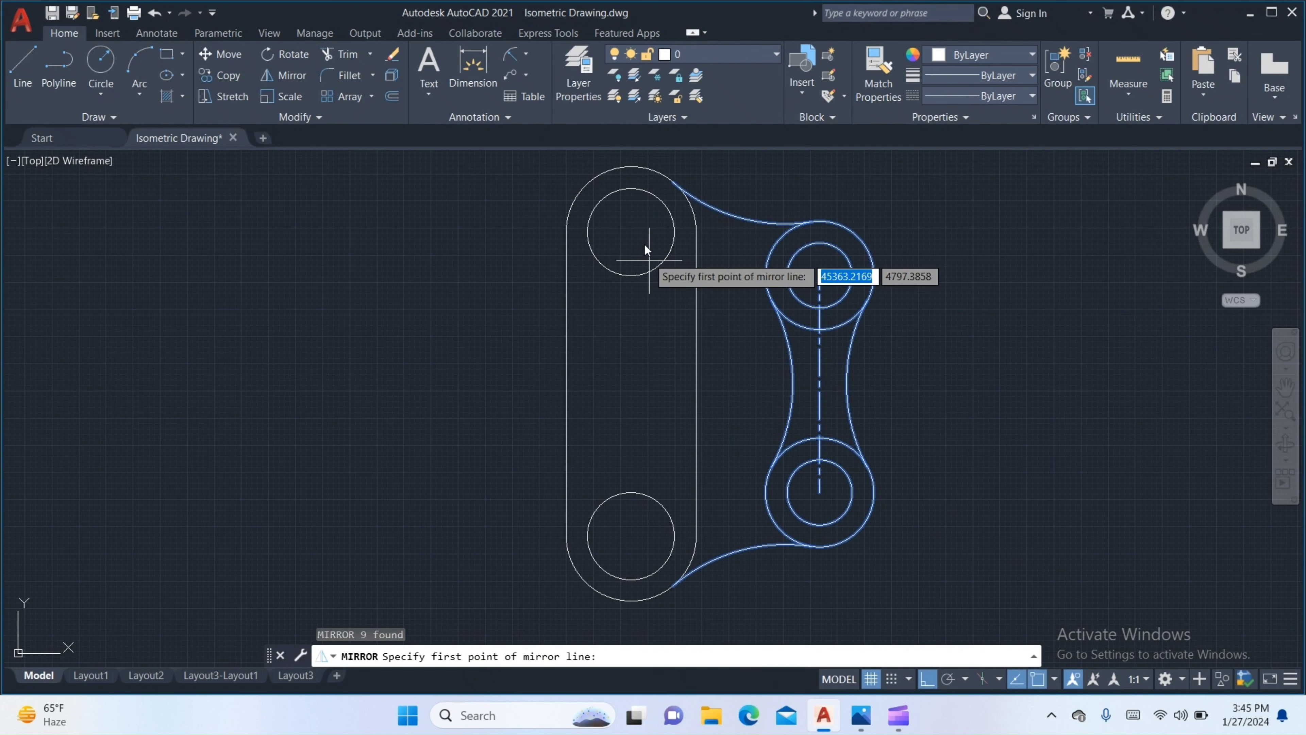
click(627, 198)
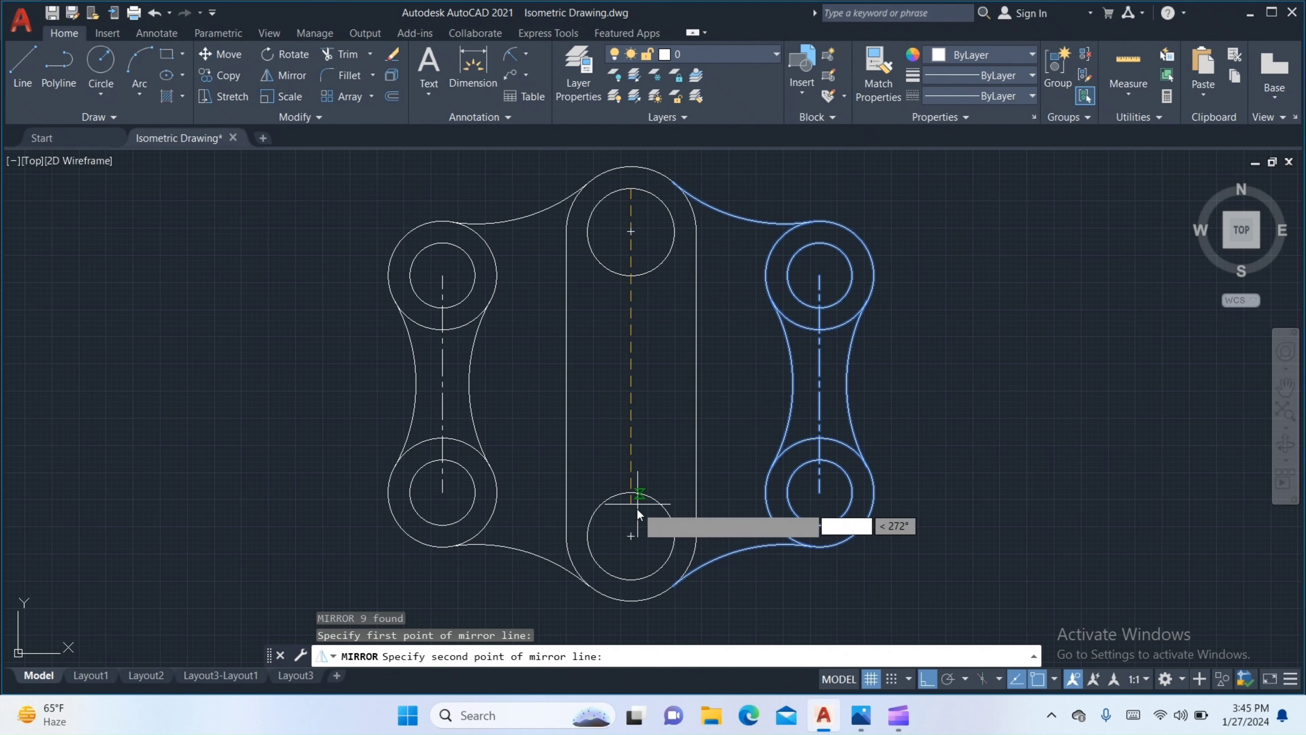
click(629, 539)
key(Return)
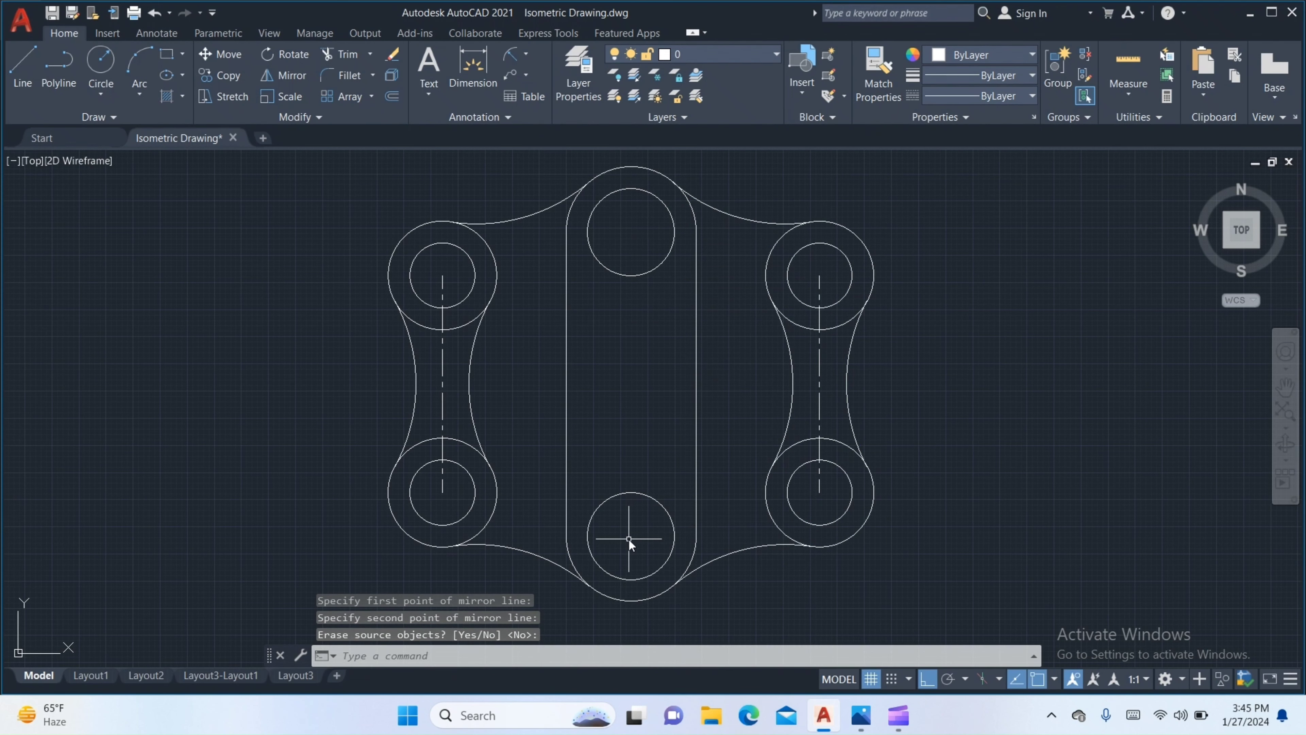
mouse_move(630, 533)
middle_down()
mouse_move(807, 569)
mouse_move(819, 511)
mouse_move(764, 489)
middle_up()
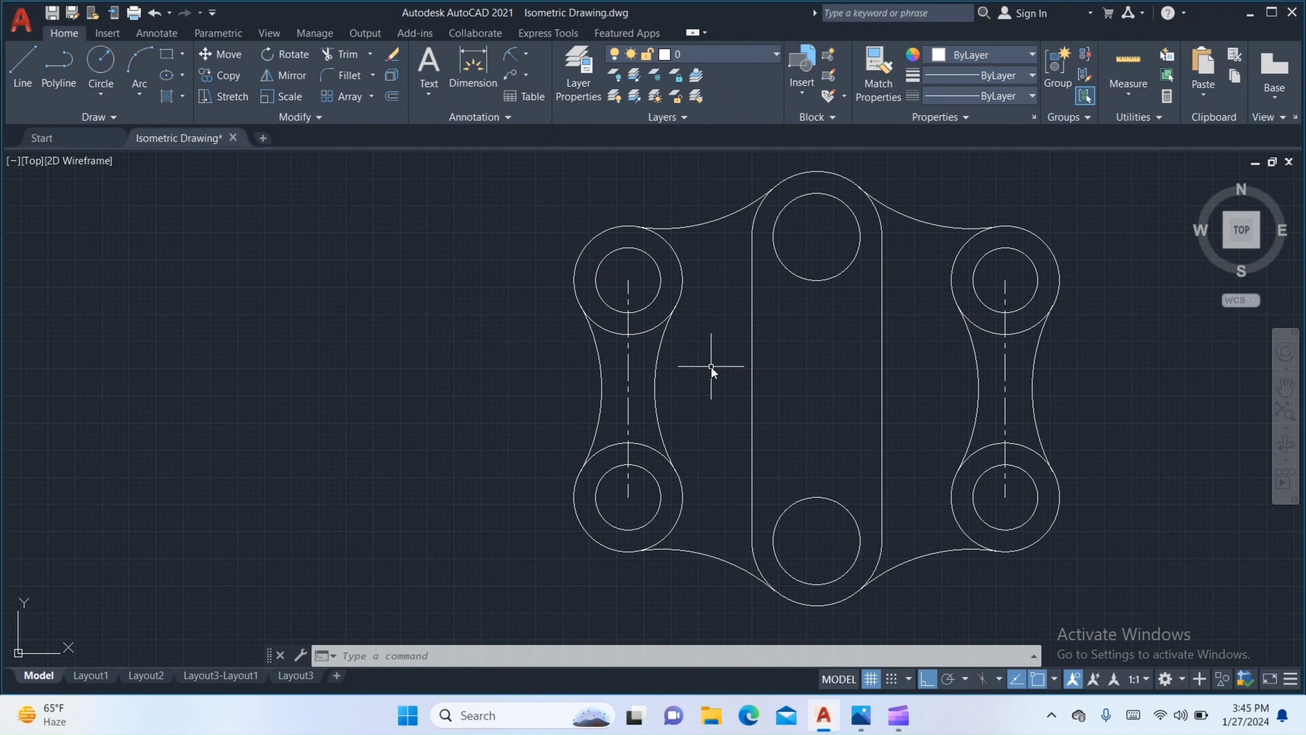
mouse_move(710, 366)
middle_down()
mouse_move(573, 350)
mouse_move(601, 386)
middle_up()
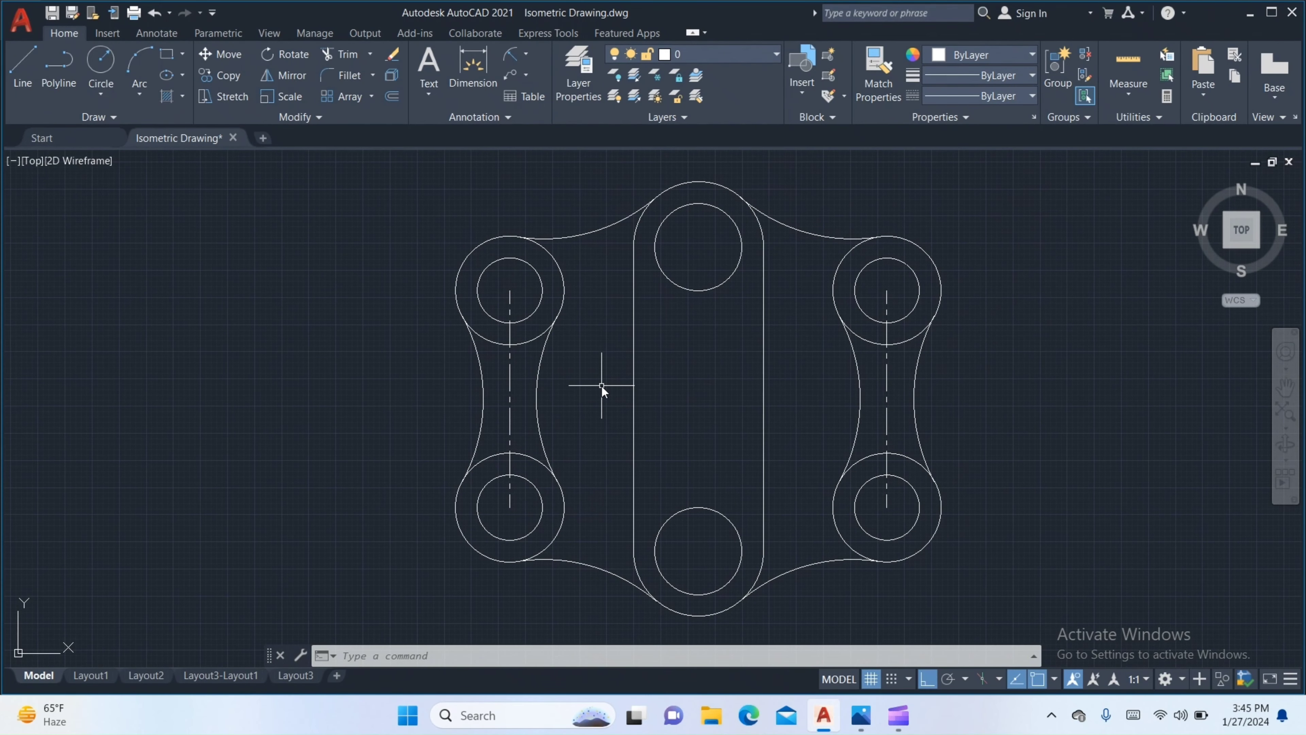